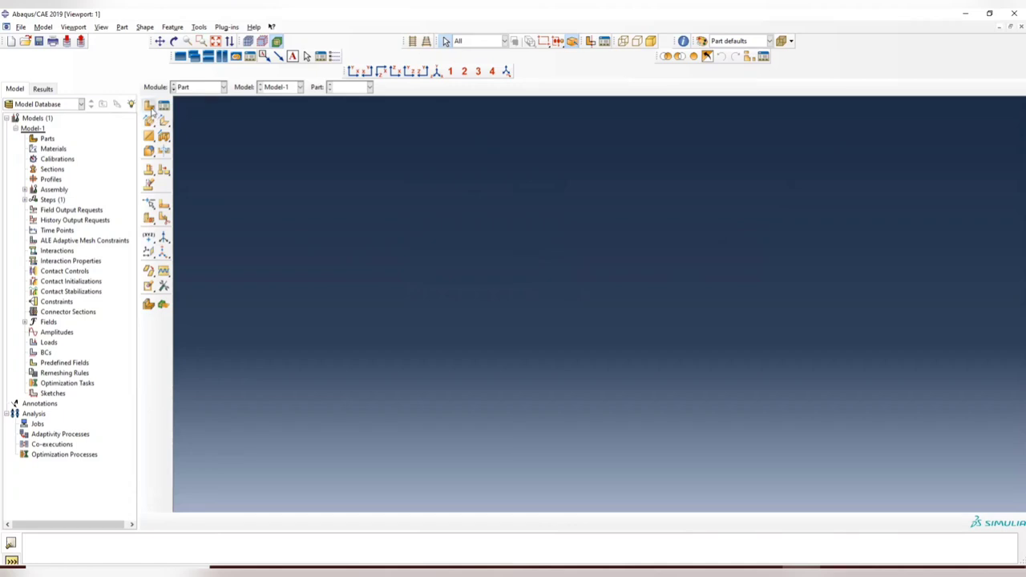
# Step: Create an axisymmetric deformable wire part named axis_sym with an approximate size of 2
pyautogui.click(148, 105)
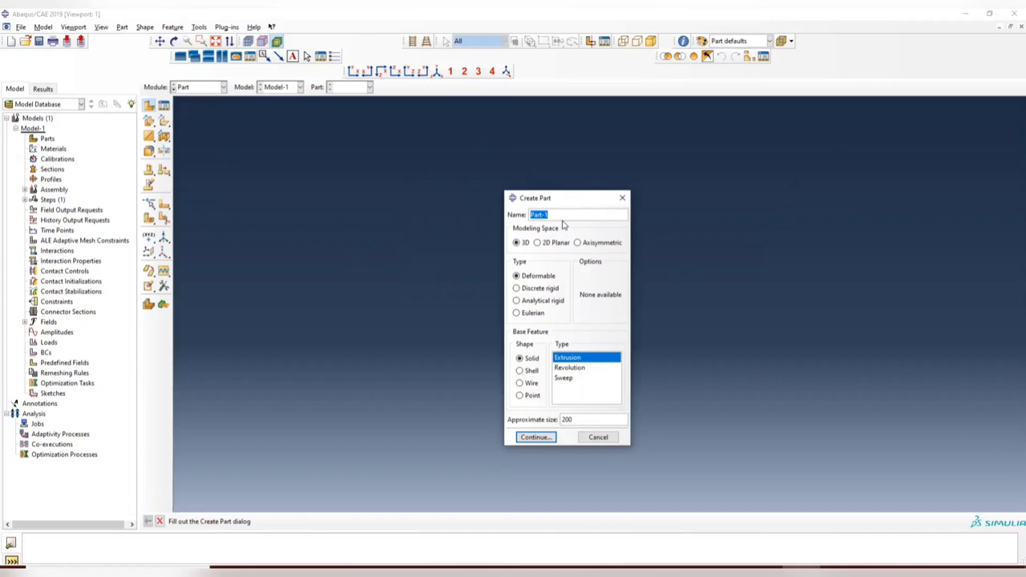
pyautogui.write('axis_sym')
pyautogui.click(601, 244)
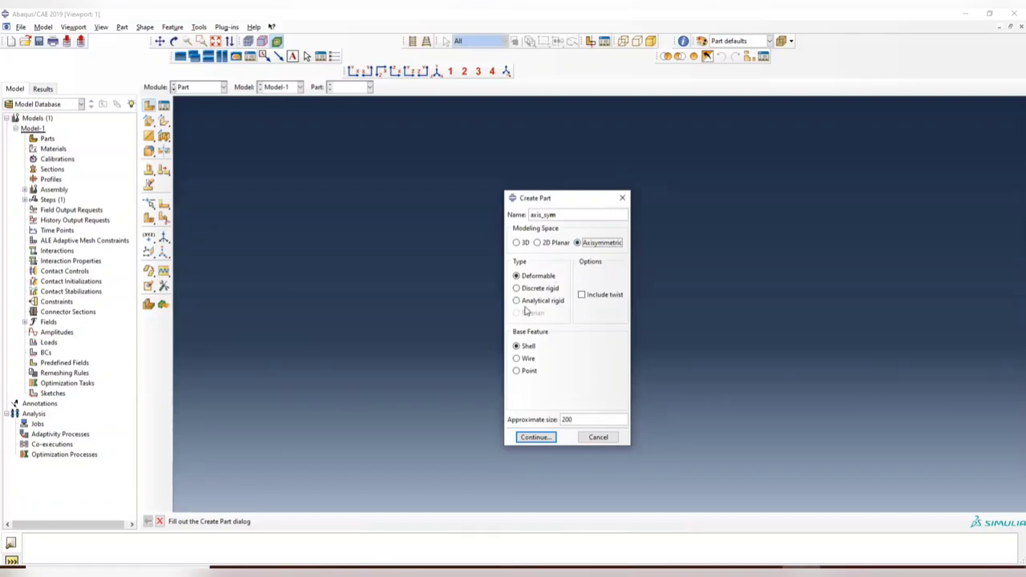
pyautogui.click(528, 360)
pyautogui.moveTo(584, 419); pyautogui.dragTo(495, 415)
pyautogui.write('2')
pyautogui.click(526, 437)
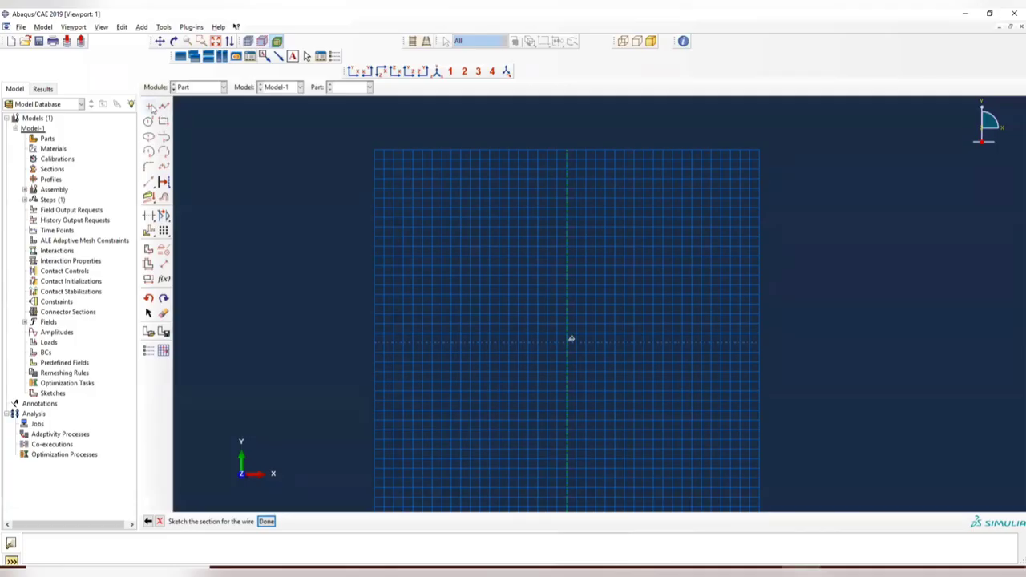
# Step: Place isolated sketch points at (0.5,0), (0.5,0.5), (0,0.5) and (0,1) for the wire profile
pyautogui.click(149, 105)
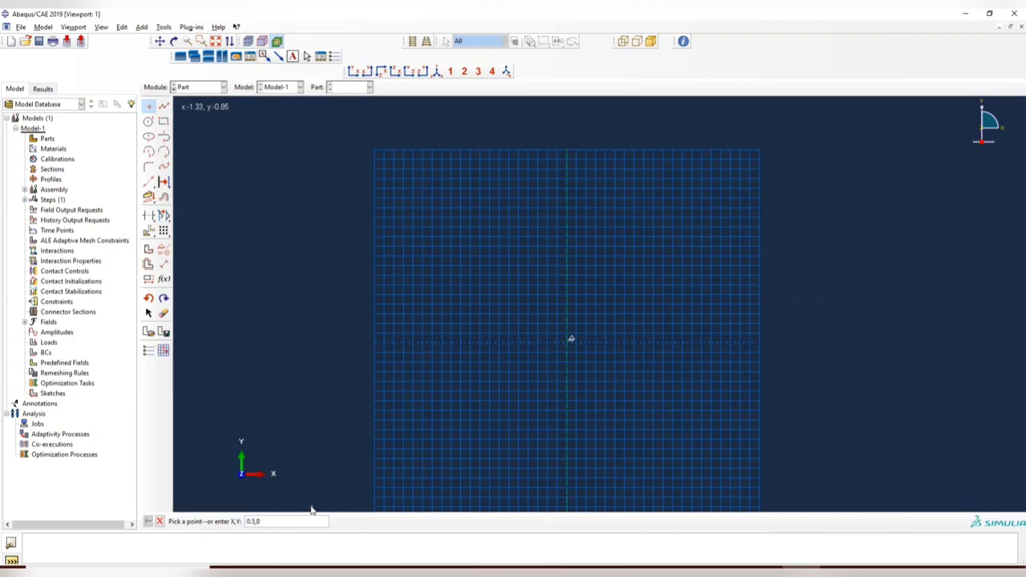
pyautogui.press('Return')
pyautogui.press('Return')
pyautogui.press('Return')
# Step: Draw a vertical line in the axis_sym sketch from (0.5,0) to (0.5,0.5)
pyautogui.click(163, 107)
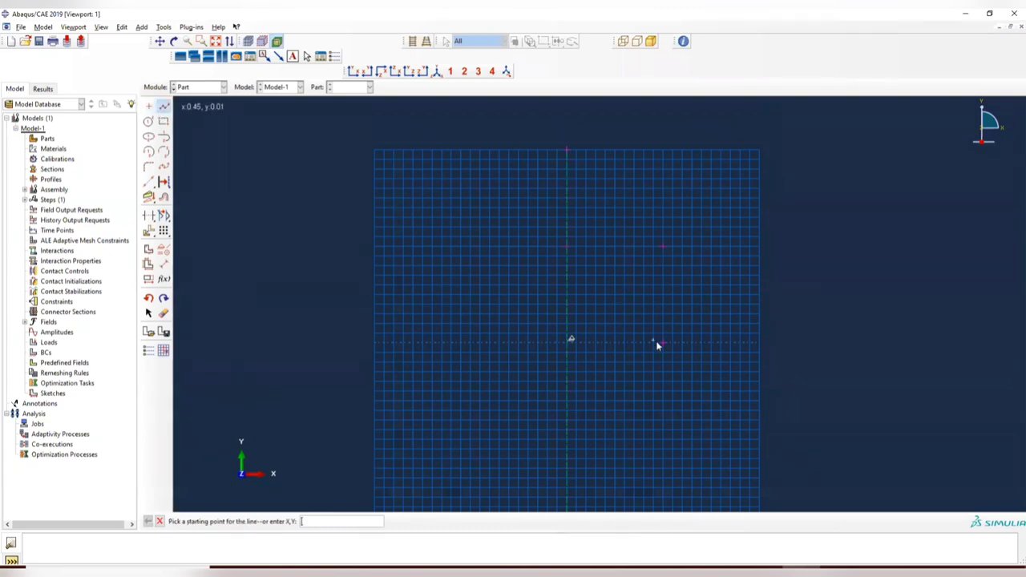
pyautogui.click(663, 343)
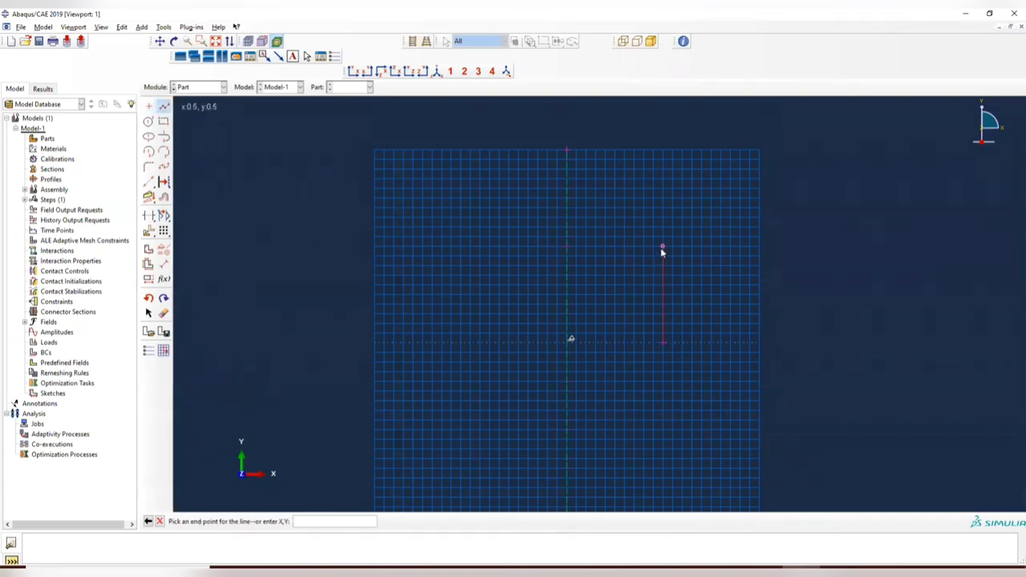
pyautogui.click(662, 247)
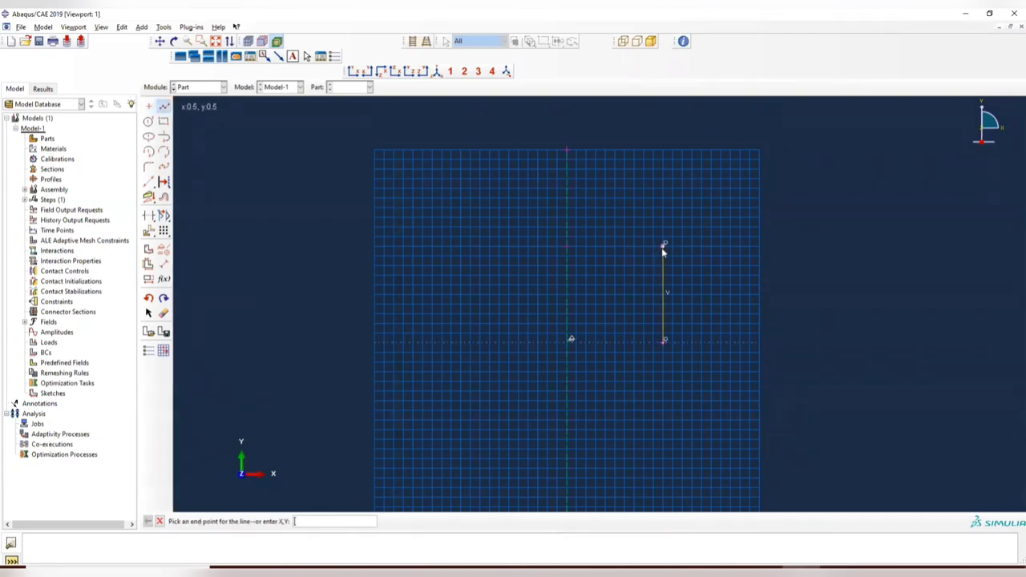
# Step: Draw a quarter arc centred at (0,0.5) from the line's upper end to (0,1), and finish the wire sketch
pyautogui.click(149, 154)
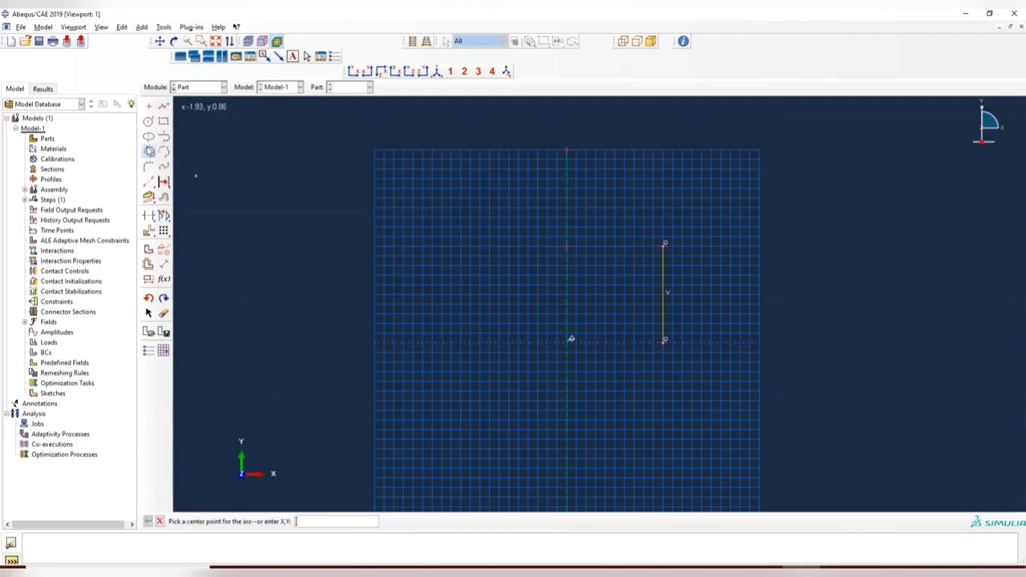
pyautogui.click(566, 248)
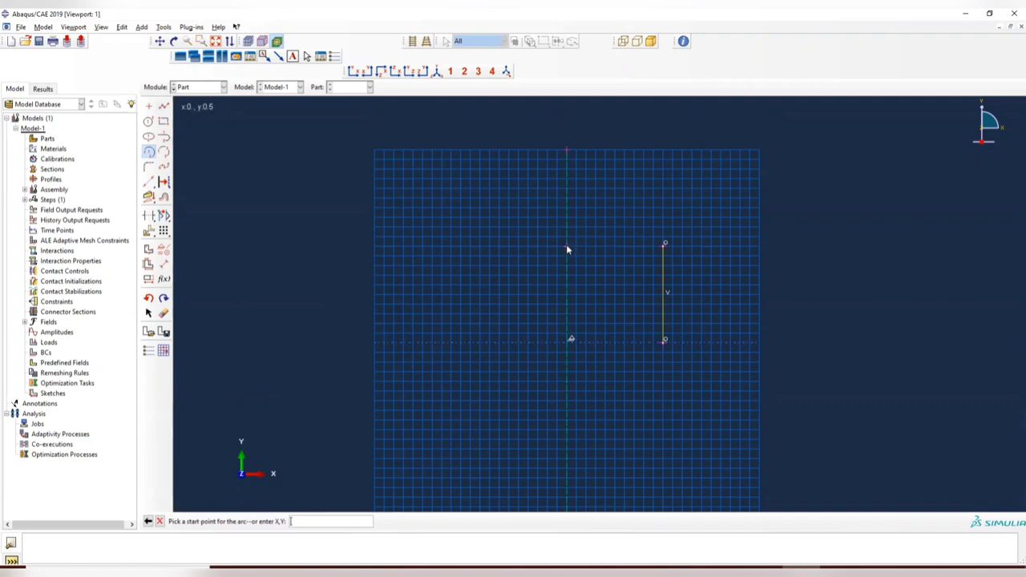
pyautogui.click(664, 246)
pyautogui.click(567, 149)
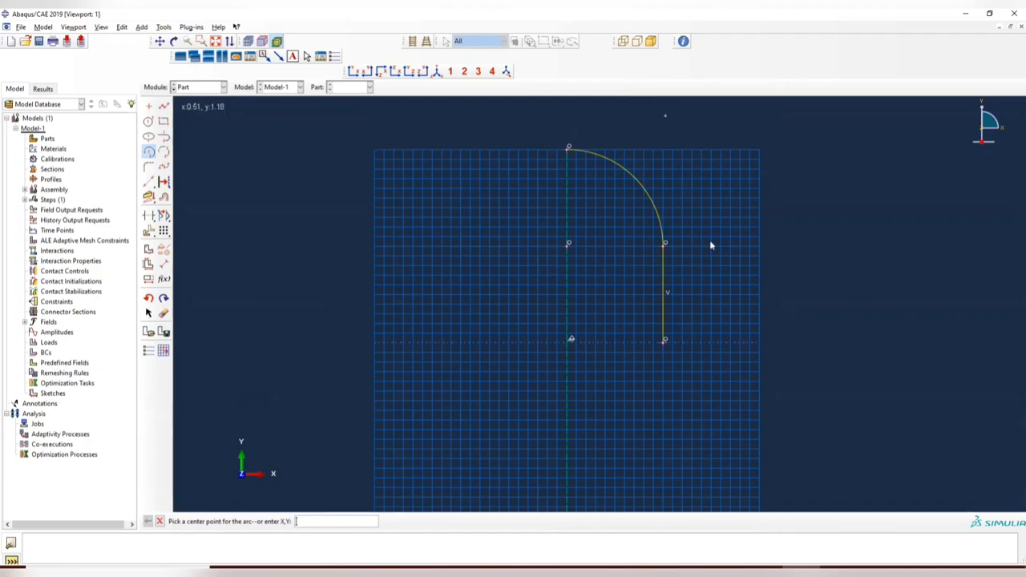
pyautogui.click(159, 521)
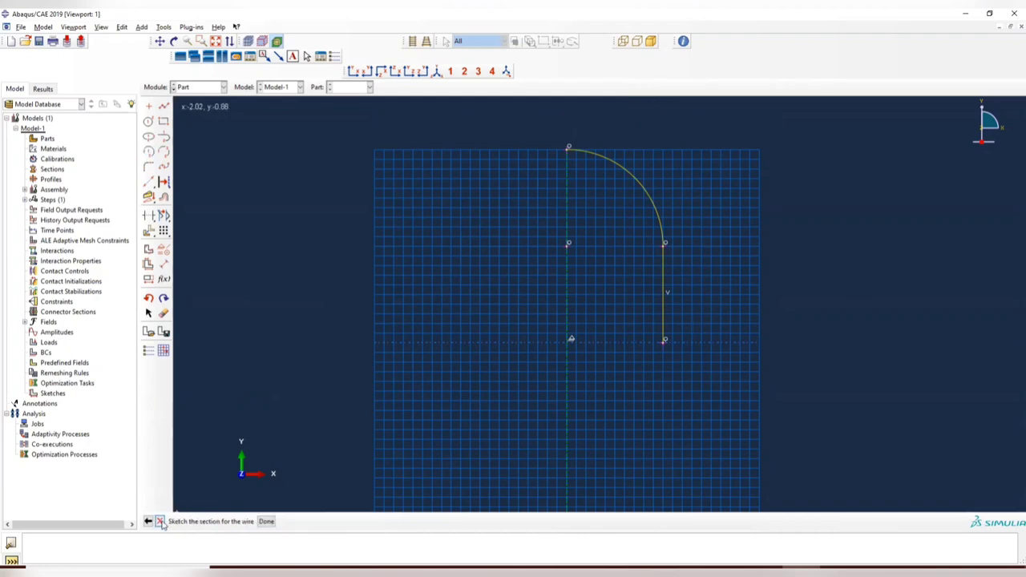
pyautogui.click(271, 523)
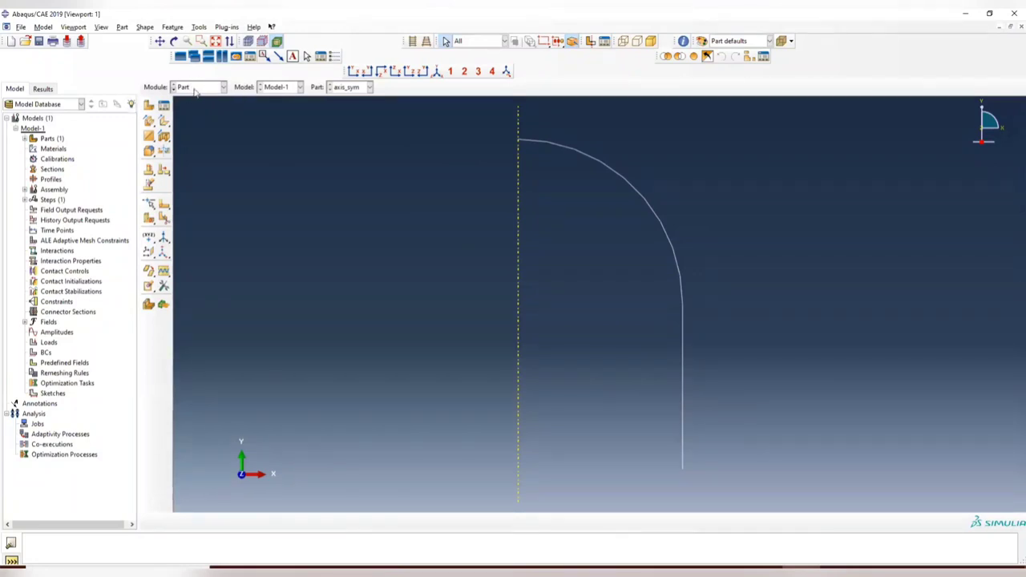
# Step: Create a 3D deformable shell part of revolution type named shell, with an approximate size of 2
pyautogui.click(199, 89)
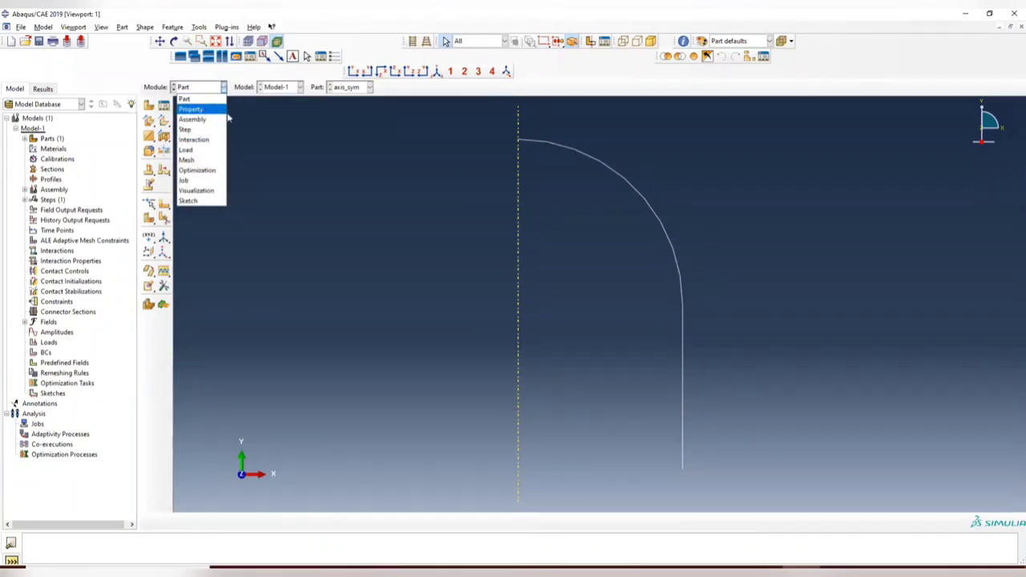
pyautogui.click(196, 98)
pyautogui.click(150, 106)
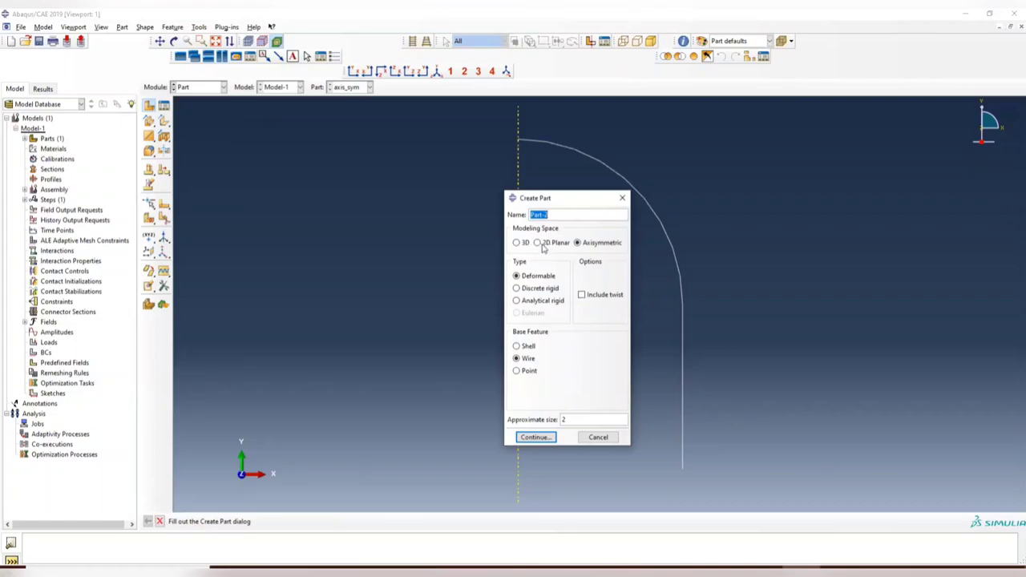
pyautogui.hotkey('alt', 'Tab')
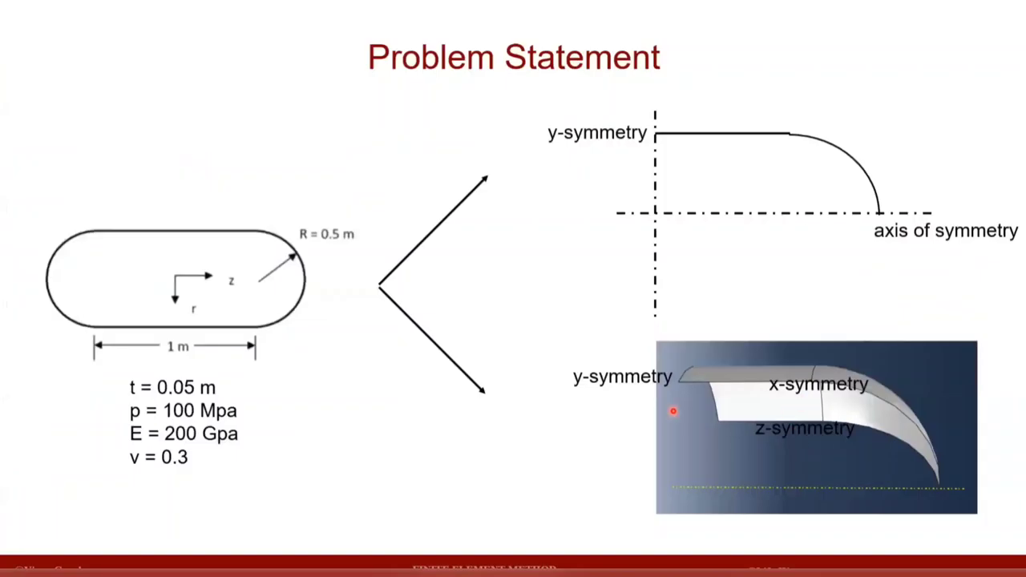
pyautogui.hotkey('alt', 'Tab')
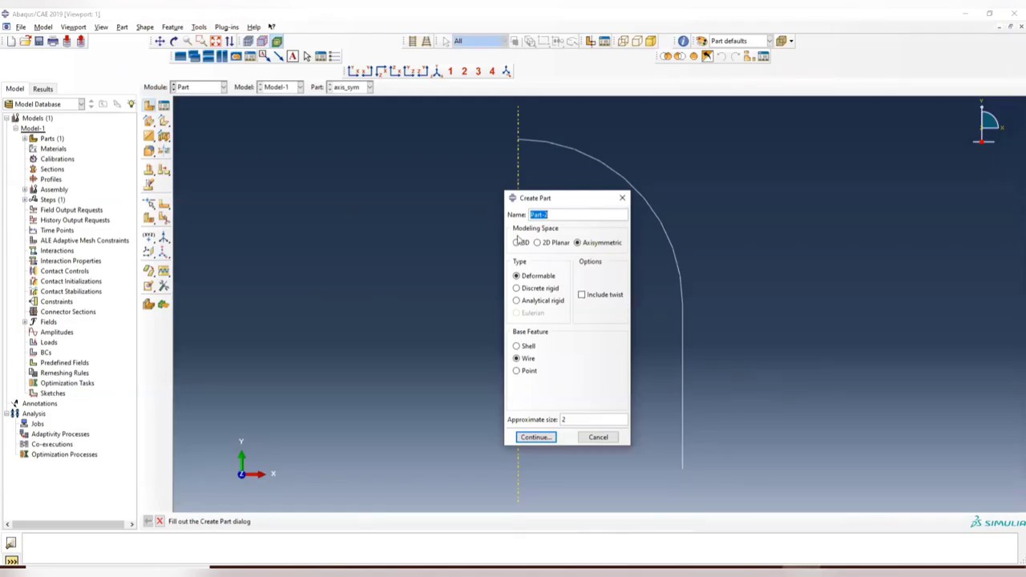
pyautogui.click(518, 243)
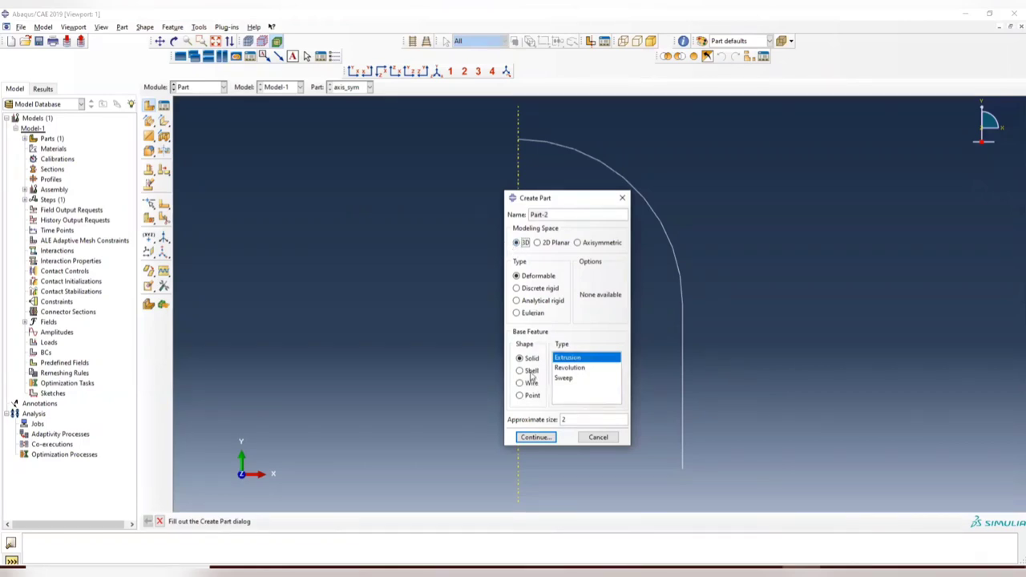
pyautogui.click(521, 370)
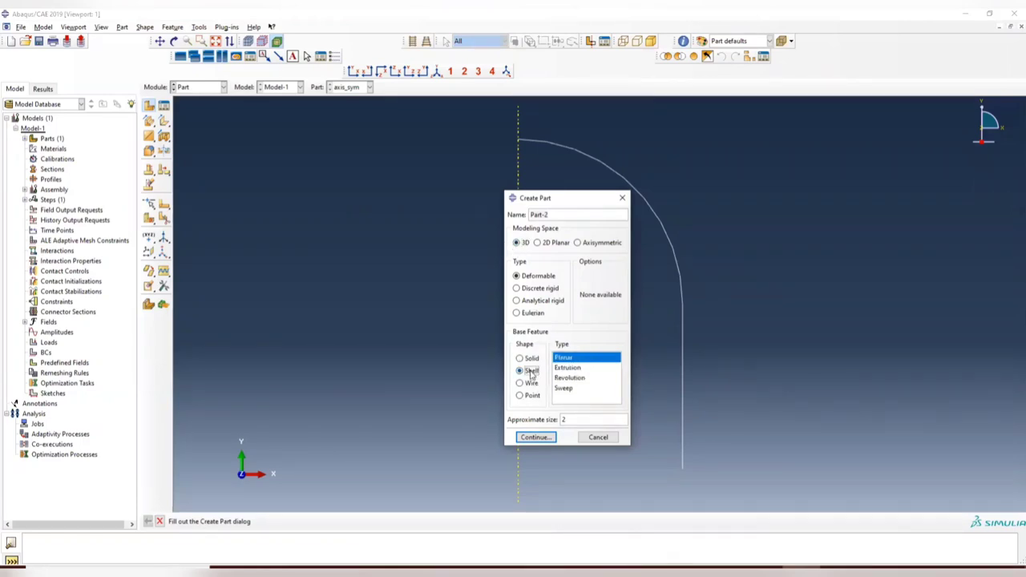
pyautogui.click(571, 378)
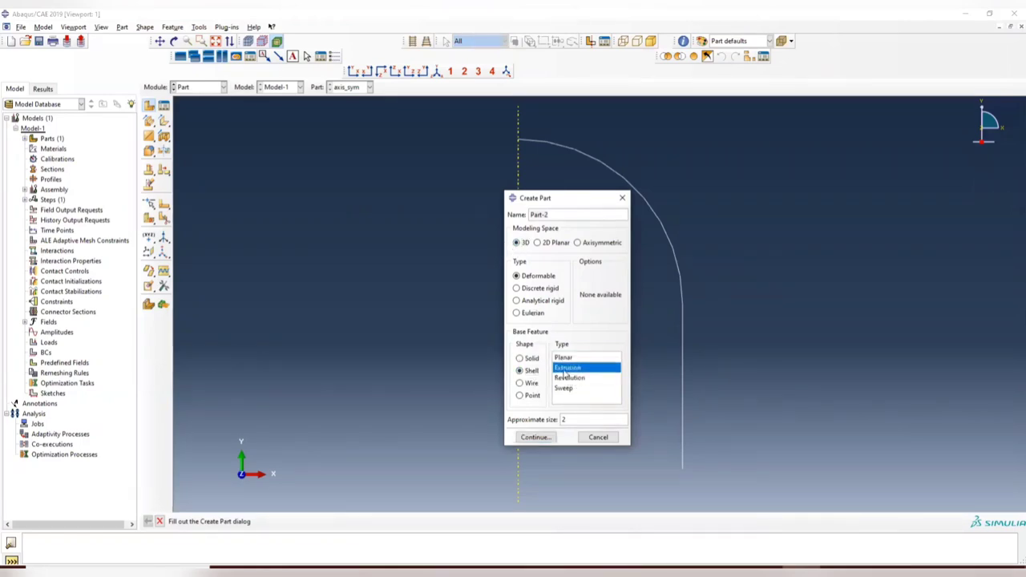
pyautogui.doubleClick(558, 217)
pyautogui.write('shell')
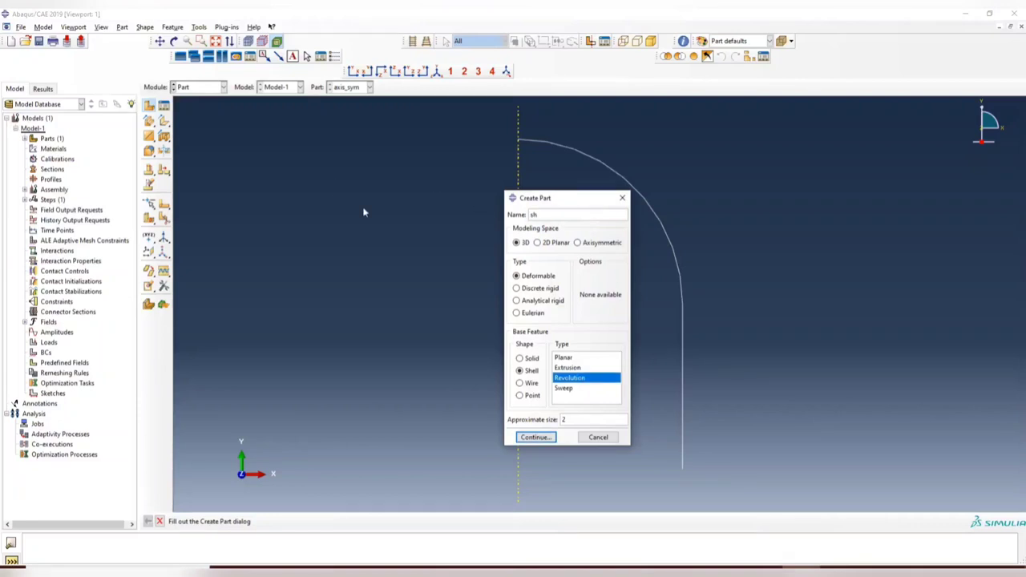
pyautogui.click(532, 437)
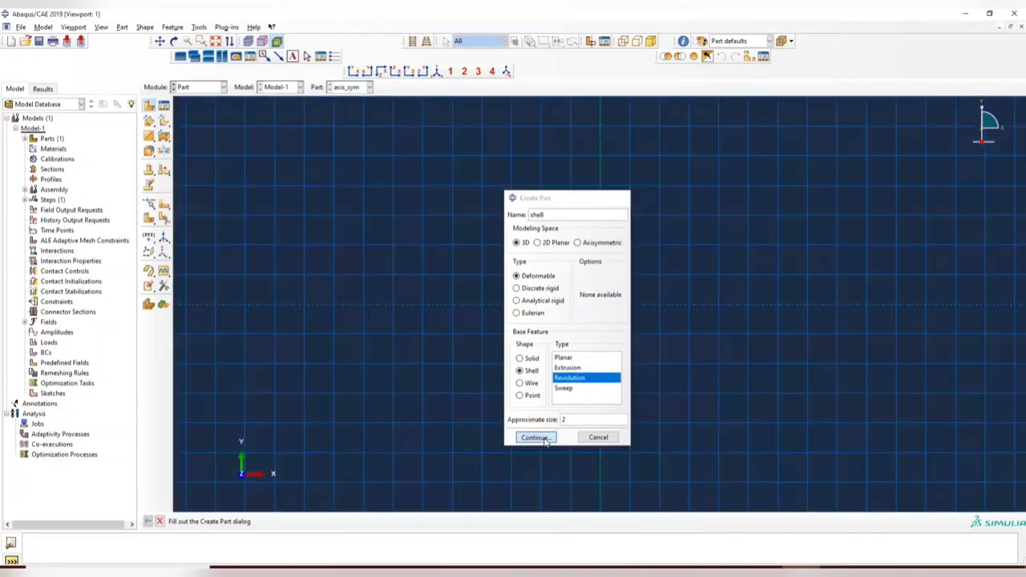
# Step: Place isolated points at (0.5,0), (0.5,0.5), (0,0.5) and (0,1) in the revolved shell's sketch
pyautogui.scroll(-2, 626, 257)
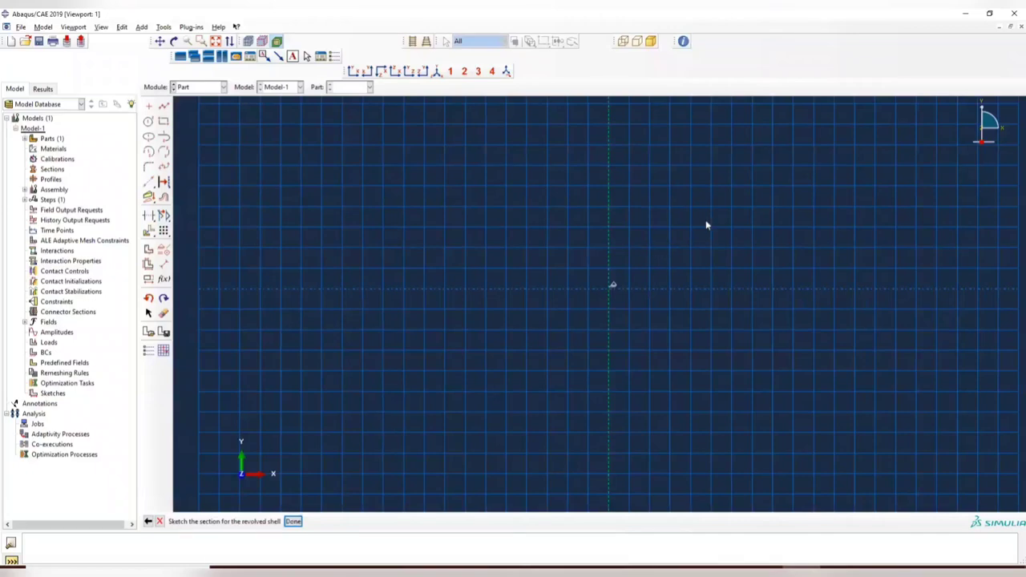
pyautogui.scroll(-1, 765, 204)
pyautogui.moveTo(765, 203)
pyautogui.mouseDown(button='middle')
pyautogui.moveTo(699, 236)
pyautogui.moveTo(682, 211)
pyautogui.mouseUp(button='middle')
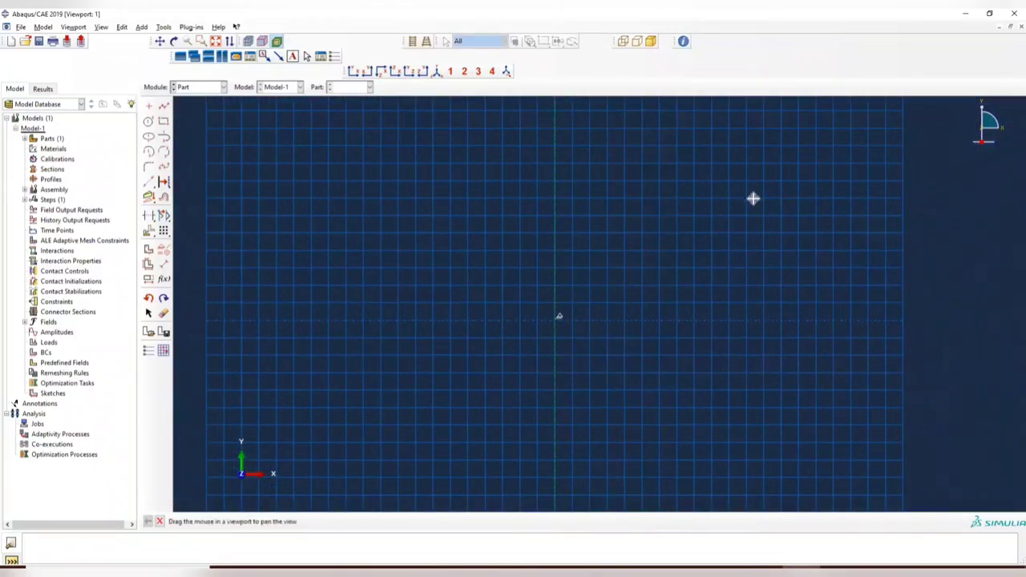
pyautogui.moveTo(753, 198); pyautogui.dragTo(719, 258, button='middle')
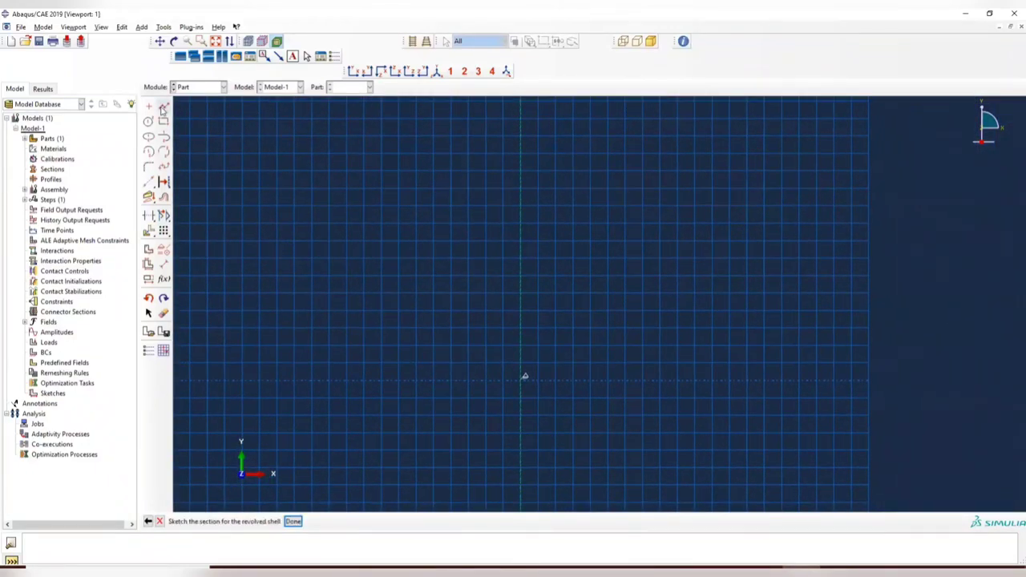
pyautogui.click(163, 107)
pyautogui.click(280, 523)
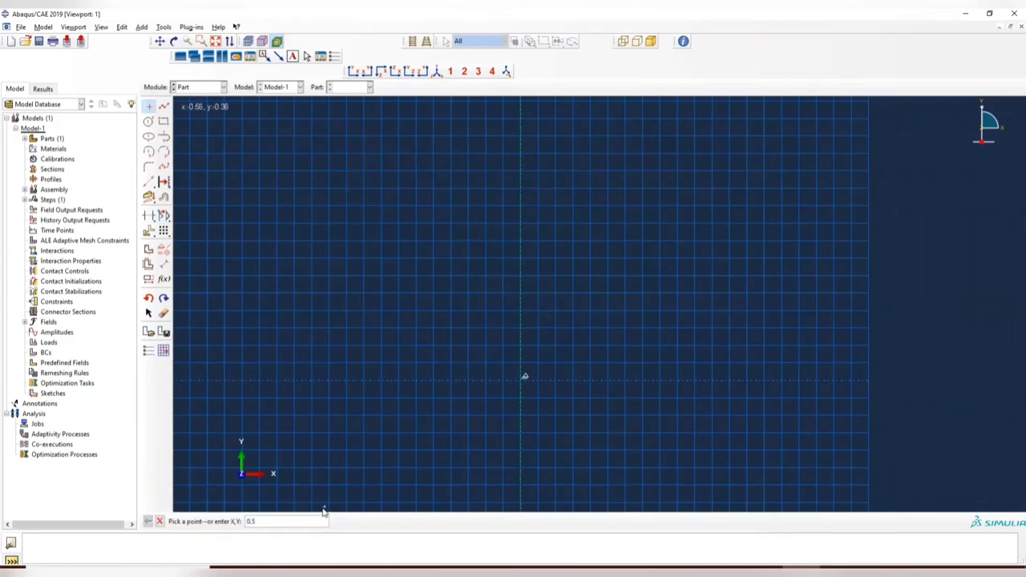
pyautogui.press('Return')
pyautogui.write('0.5,0.5')
pyautogui.press('Return')
pyautogui.press('Return')
pyautogui.scroll(-3, 746, 256)
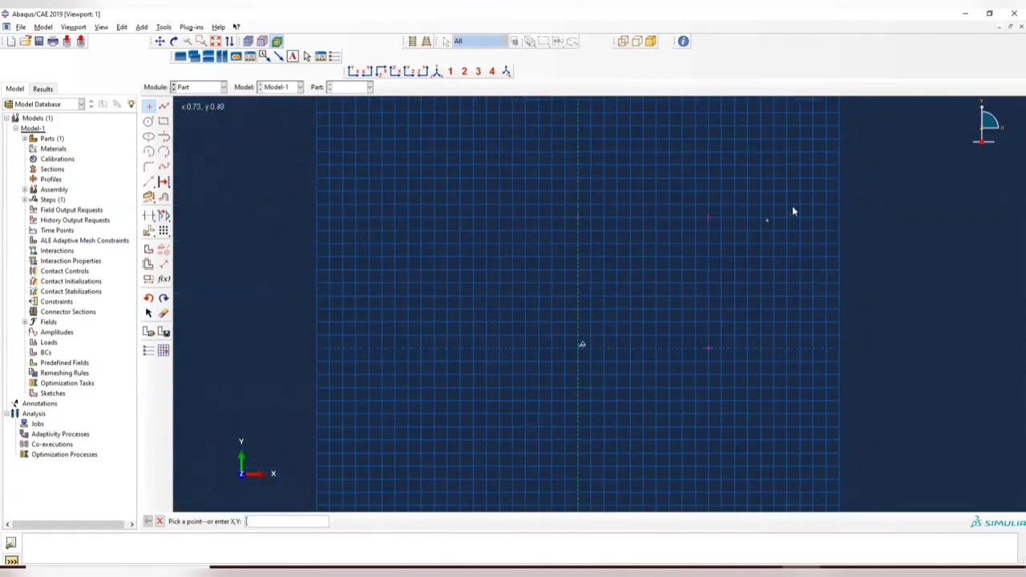
pyautogui.press('Escape')
# Step: Draw the straight wall of the shell profile as a vertical line from (0.5,0) to (0.5,0.5)
pyautogui.click(164, 106)
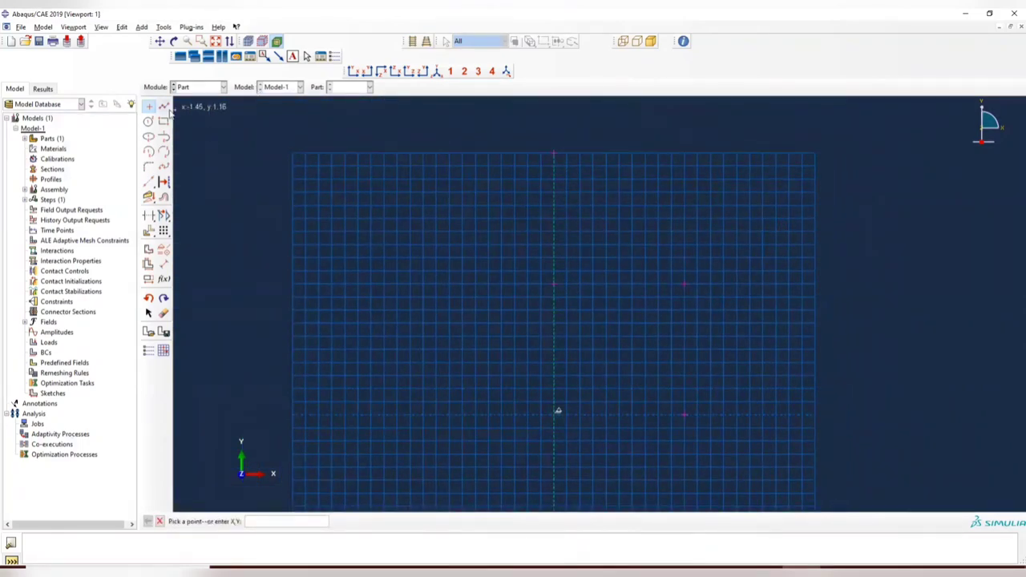
pyautogui.click(684, 416)
pyautogui.click(687, 282)
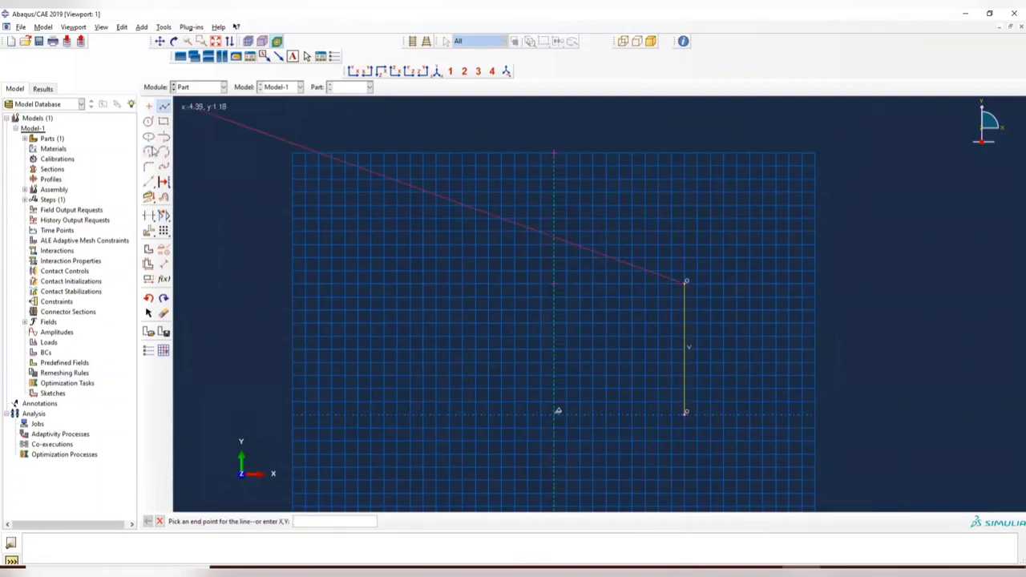
# Step: Draw the shell profile's quarter arc centred at (0,0.5), running from (0.5,0.5) to (0,1)
pyautogui.click(149, 152)
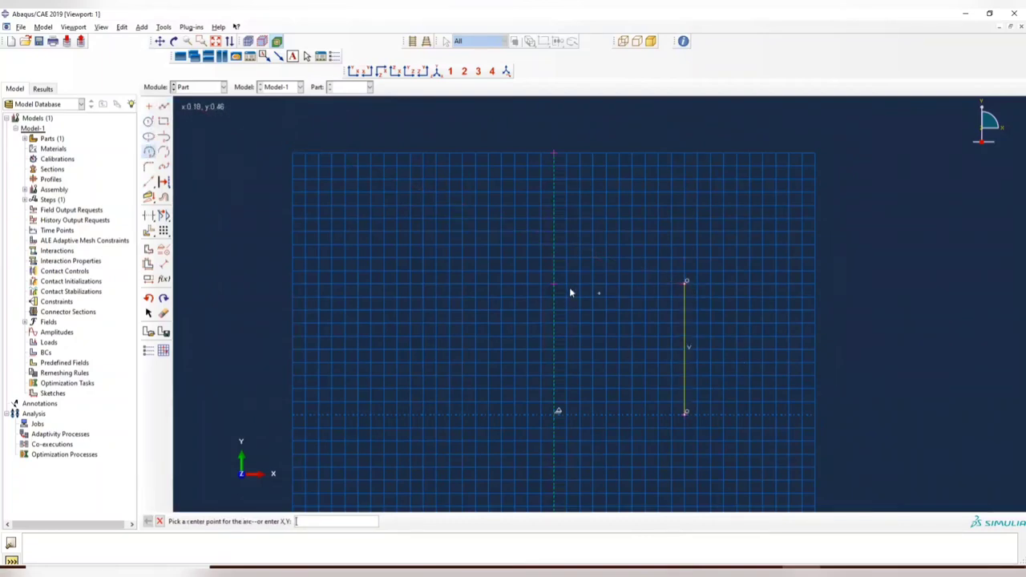
pyautogui.click(558, 413)
pyautogui.click(687, 282)
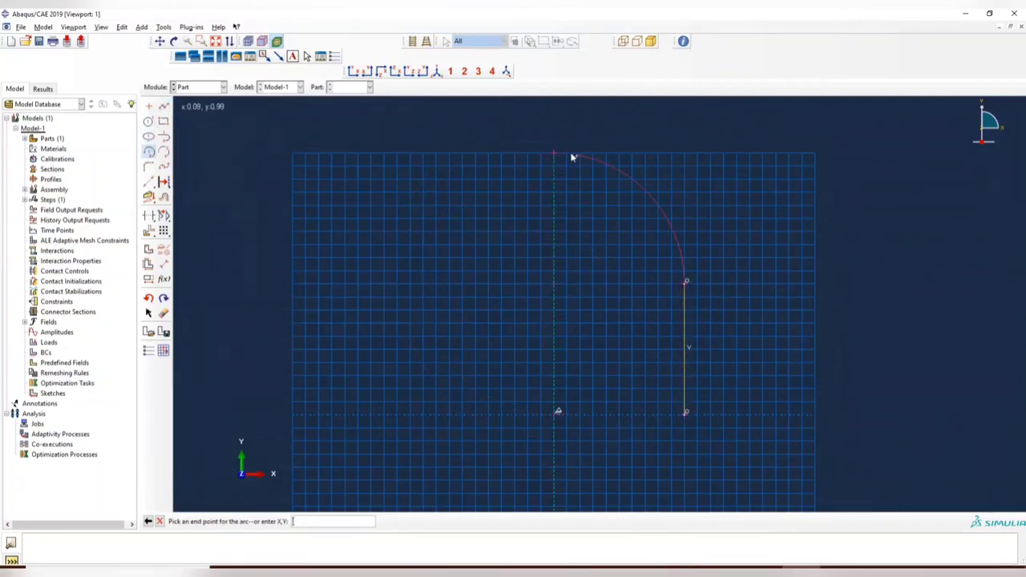
pyautogui.click(553, 153)
pyautogui.click(159, 521)
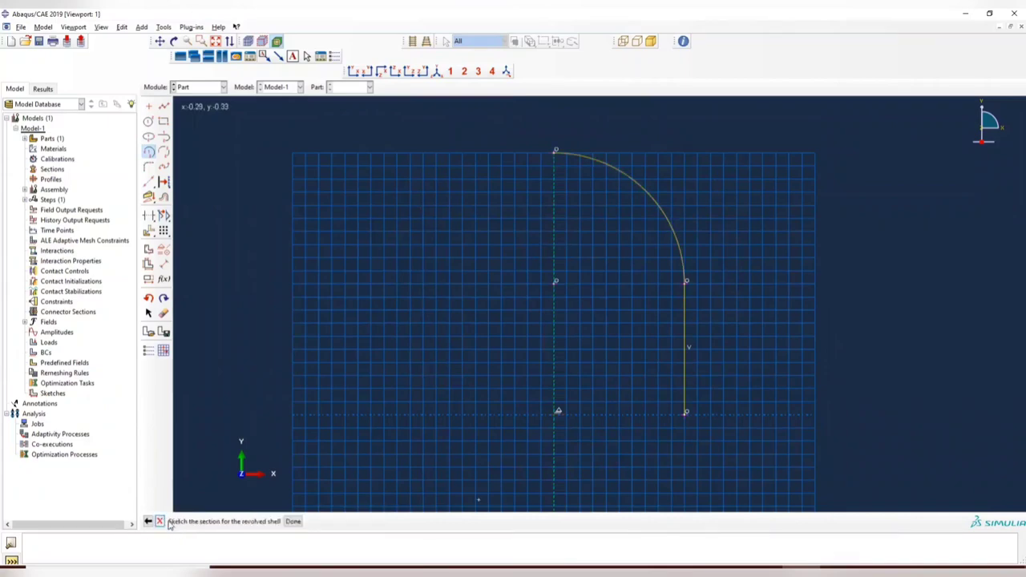
# Step: Revolve the finished profile by 90 degrees into a shell and switch to the Property module
pyautogui.click(293, 522)
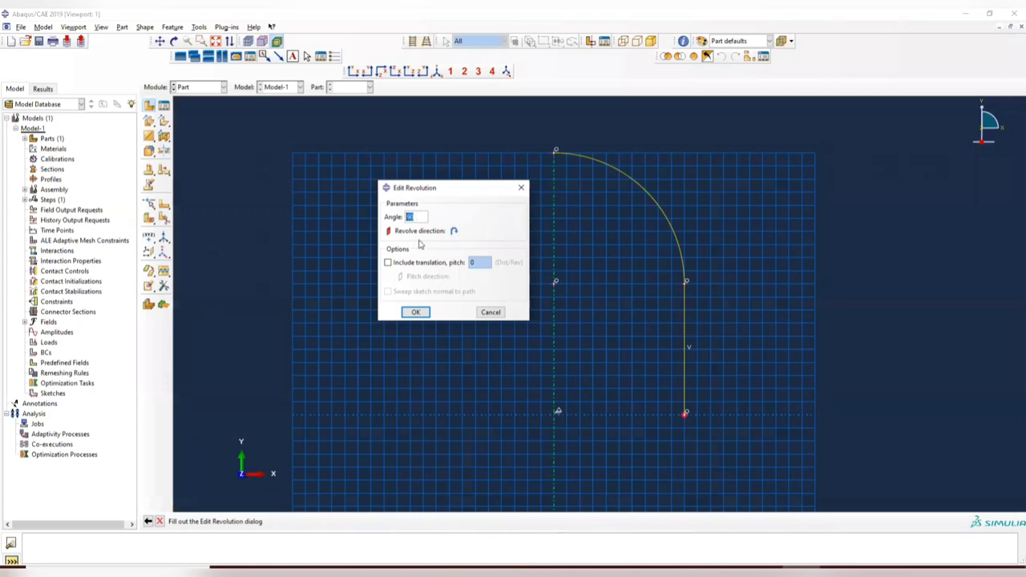
pyautogui.click(416, 313)
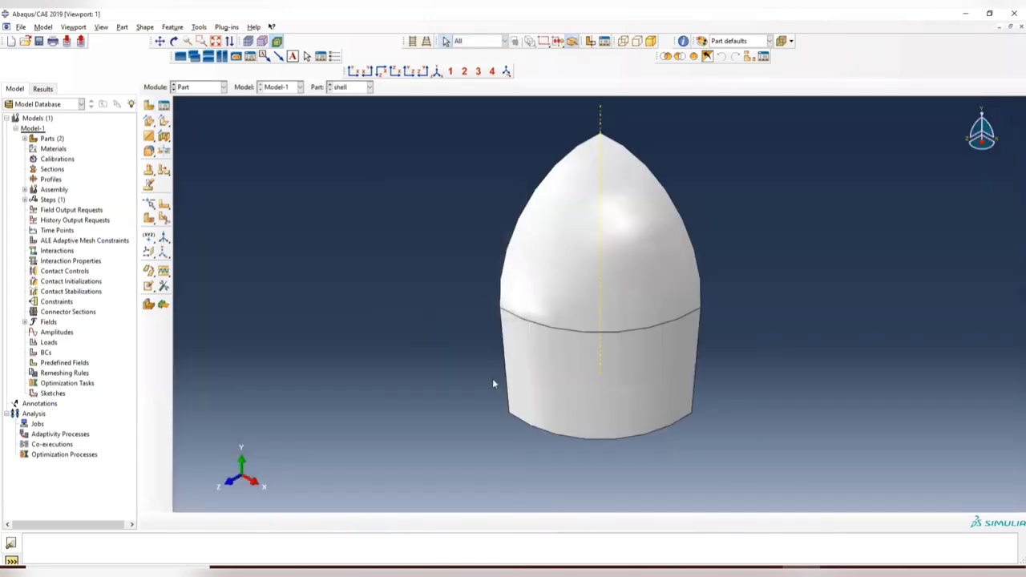
pyautogui.keyDown('ctrl'); pyautogui.keyDown('alt'); pyautogui.moveTo(557, 405); pyautogui.dragTo(591, 250); pyautogui.keyUp('alt'); pyautogui.keyUp('ctrl')
pyautogui.click(206, 88)
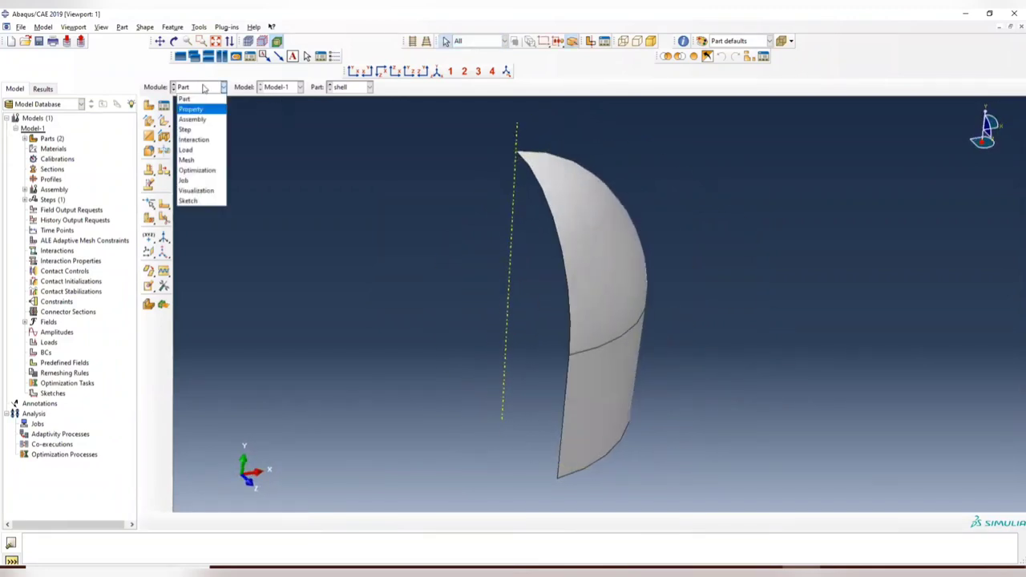
pyautogui.click(203, 110)
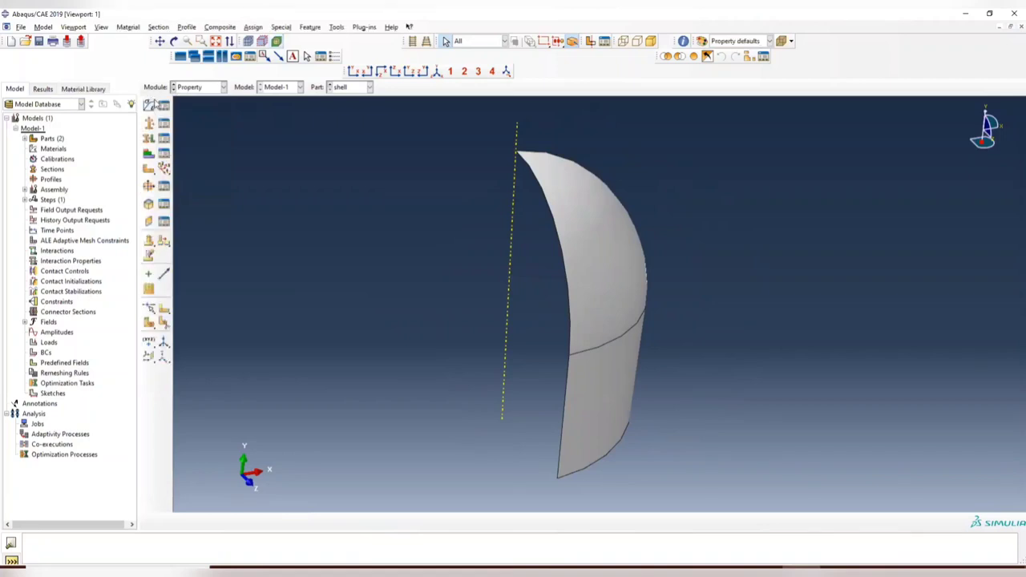
pyautogui.click(199, 86)
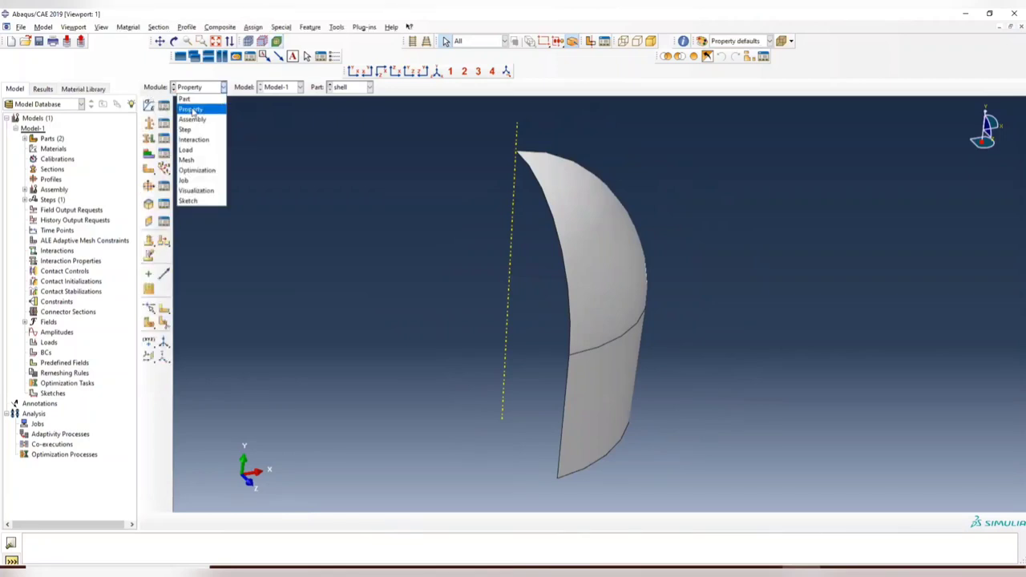
pyautogui.click(192, 112)
pyautogui.click(164, 106)
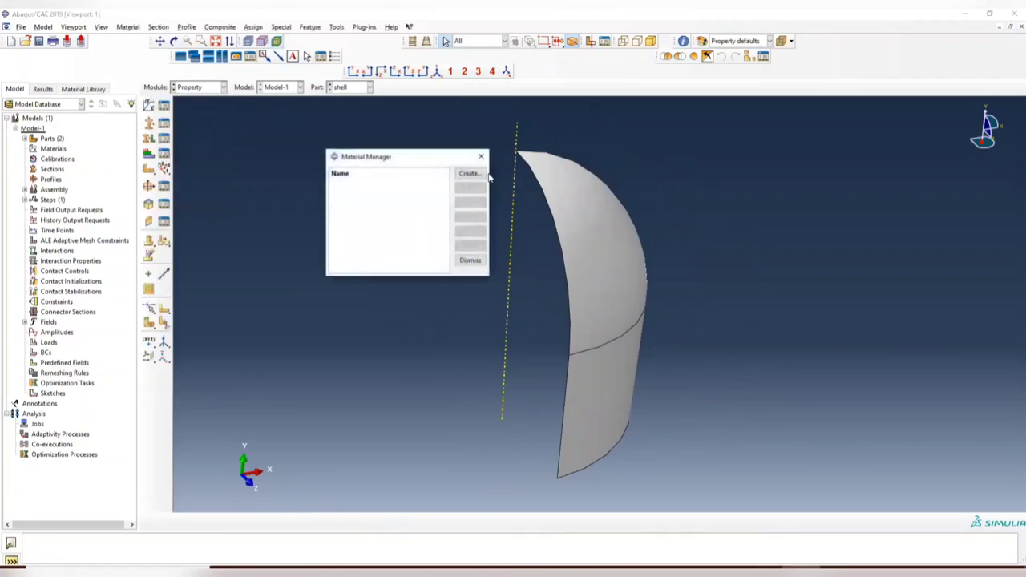
pyautogui.click(481, 158)
# Step: Create a material named steel with isotropic elastic behavior, defining its Young's modulus and Poisson's ratio
pyautogui.click(149, 106)
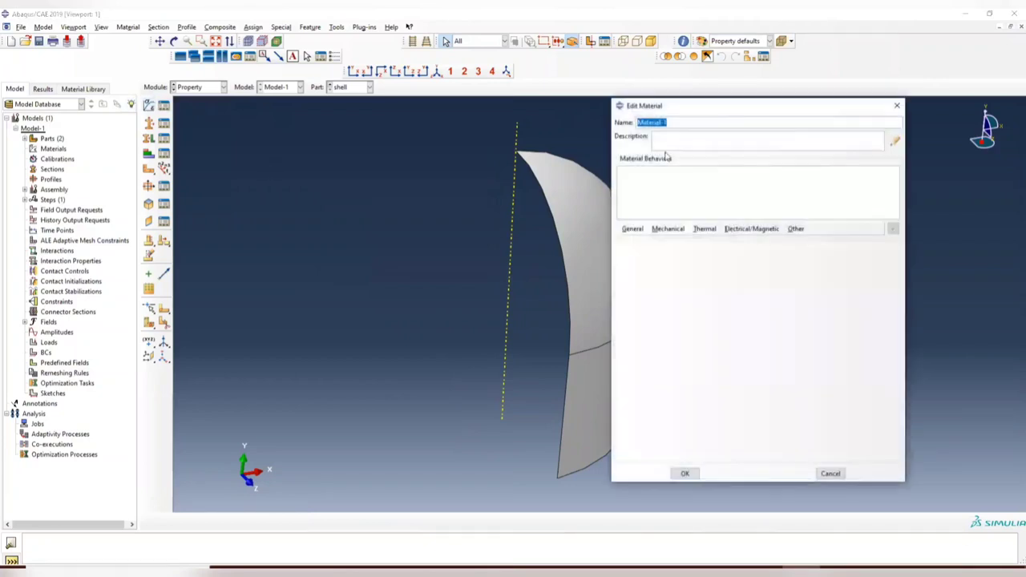
pyautogui.write('steel')
pyautogui.click(668, 229)
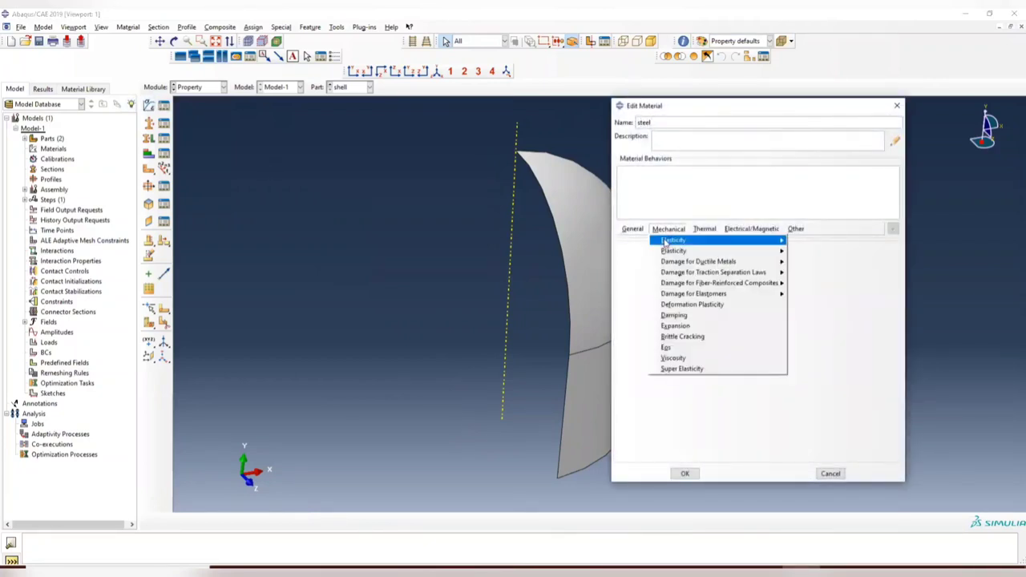
pyautogui.moveTo(762, 240)
pyautogui.click(811, 243)
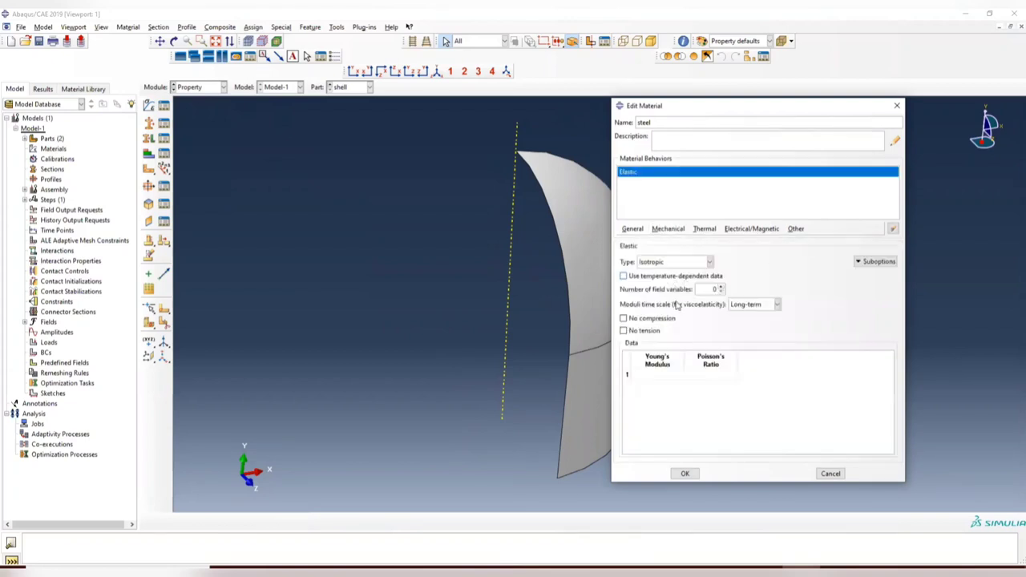
pyautogui.click(663, 377)
pyautogui.press('Tab')
pyautogui.click(685, 475)
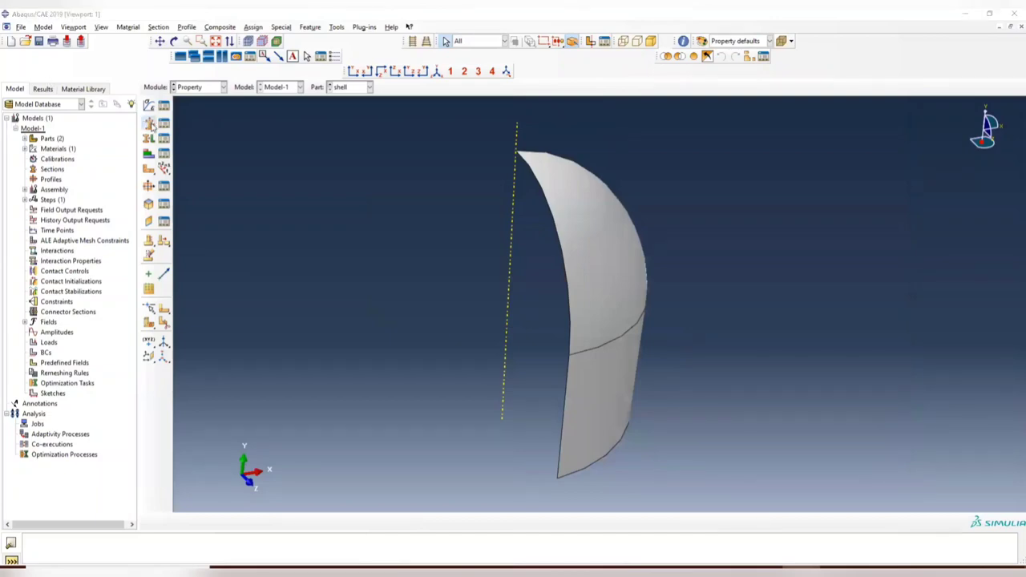
# Step: Start a homogeneous shell section named shell_section
pyautogui.click(148, 123)
pyautogui.hotkey('alt', 'Tab')
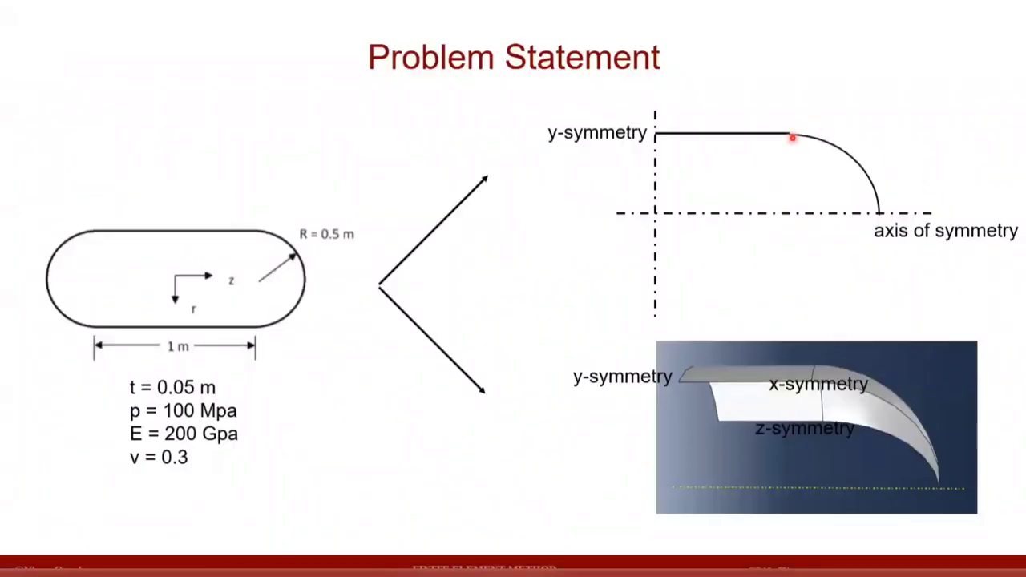
pyautogui.hotkey('alt', 'Tab')
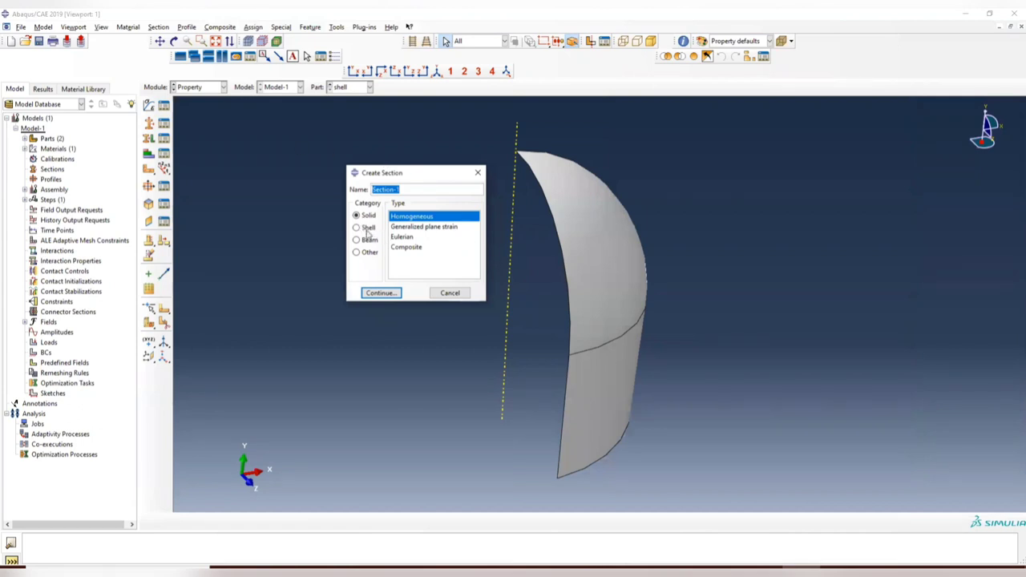
pyautogui.click(367, 229)
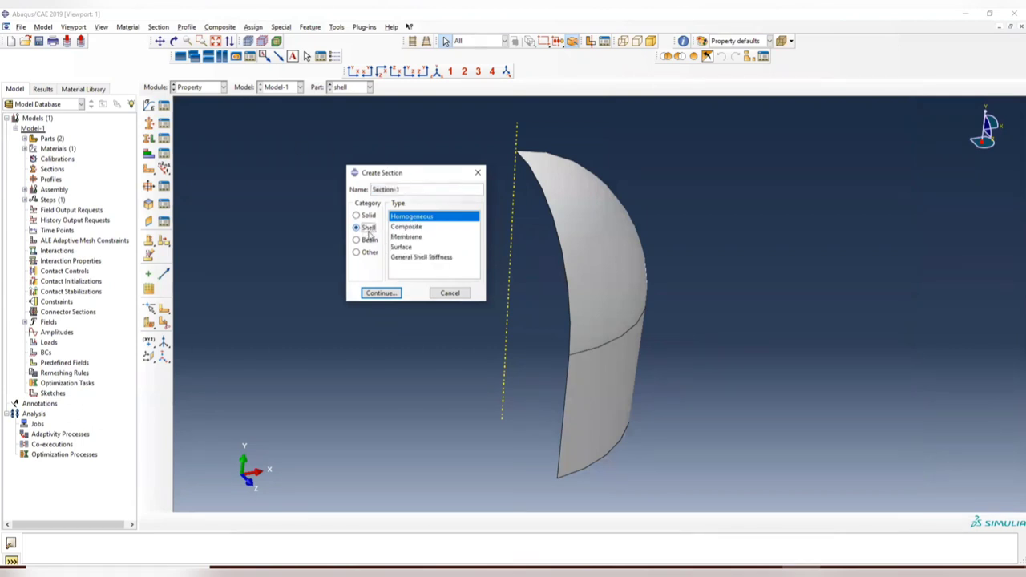
pyautogui.click(413, 189)
pyautogui.moveTo(413, 189); pyautogui.dragTo(227, 160)
pyautogui.write('shell_sec')
pyautogui.click(375, 293)
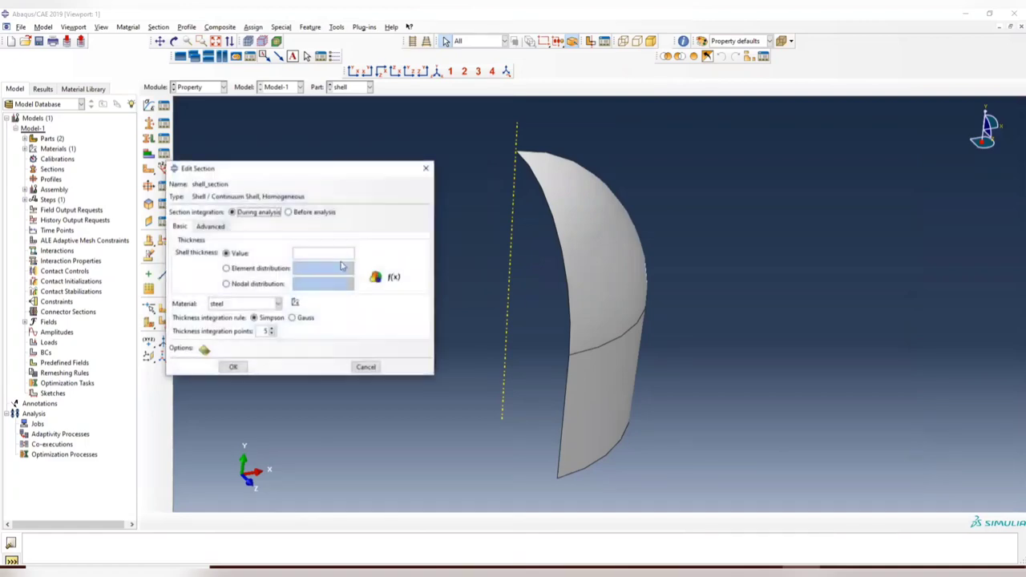
# Step: Set the section's shell thickness to 0.05 as given in the problem statement, keeping steel as its material
pyautogui.hotkey('alt', 'Tab')
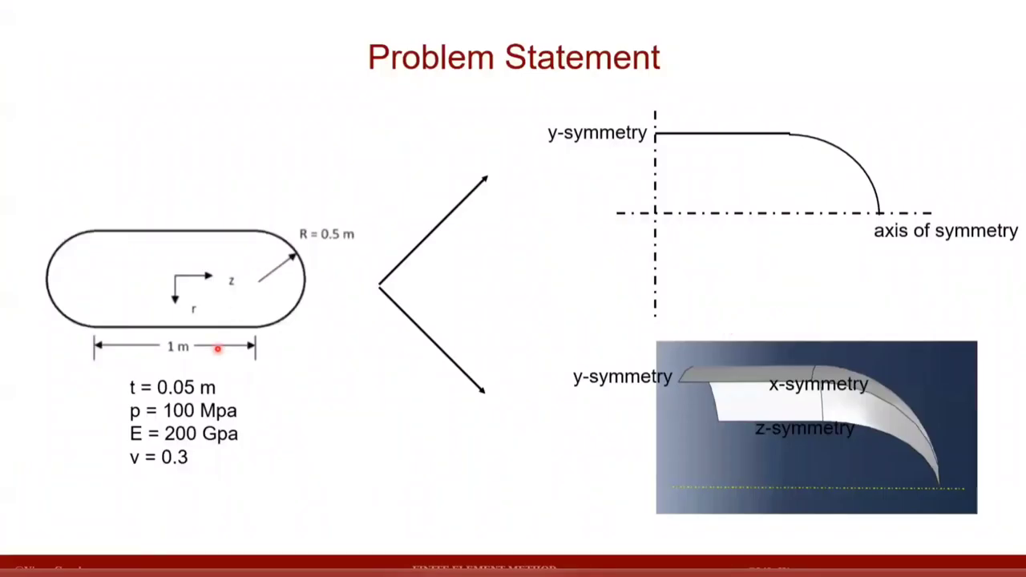
pyautogui.hotkey('alt', 'Tab')
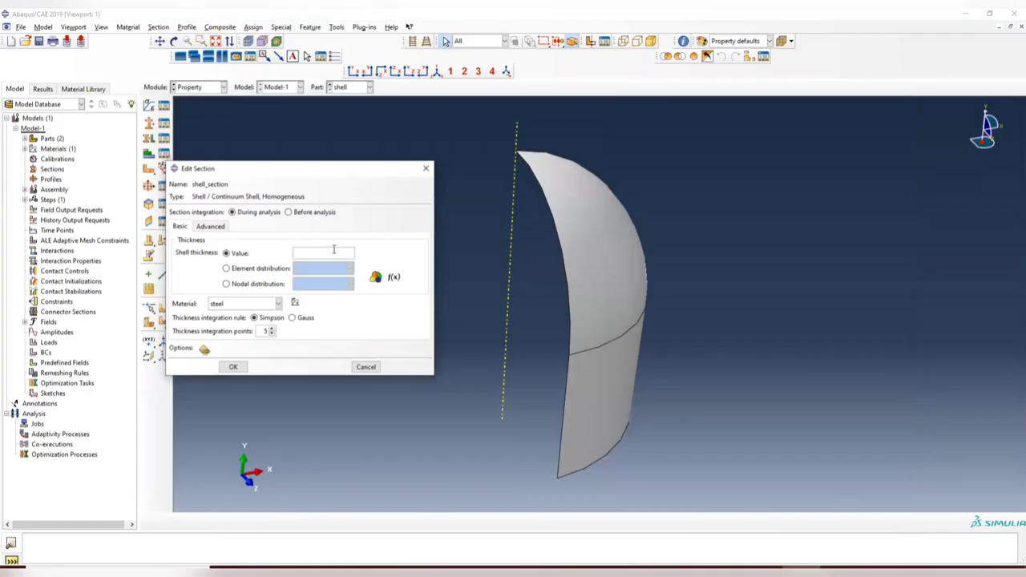
pyautogui.write('0.05')
pyautogui.click(234, 367)
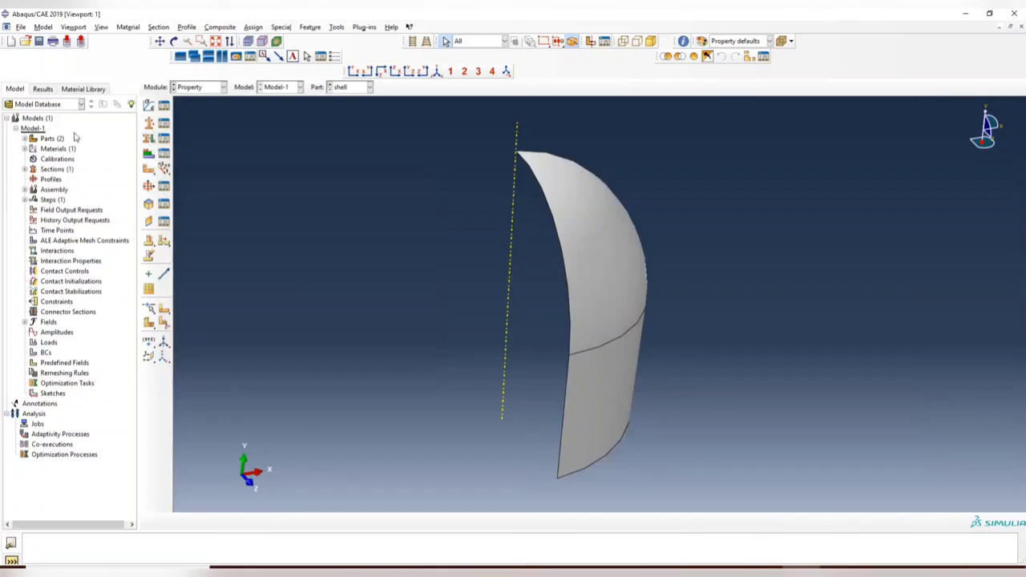
# Step: Assign shell_section to the entire axis_sym wire with a middle-surface offset, without creating a set
pyautogui.click(24, 139)
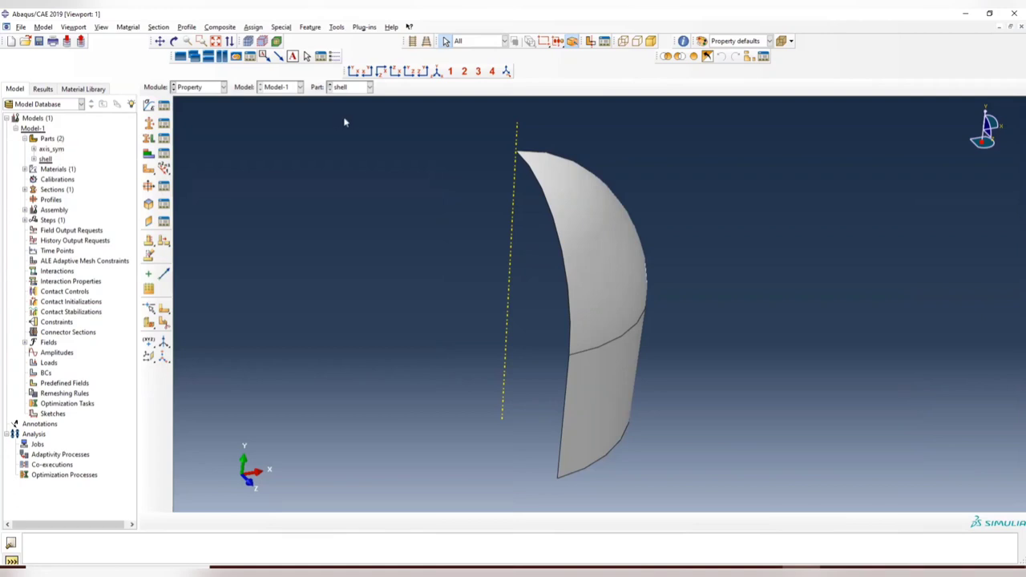
pyautogui.click(367, 86)
pyautogui.click(352, 99)
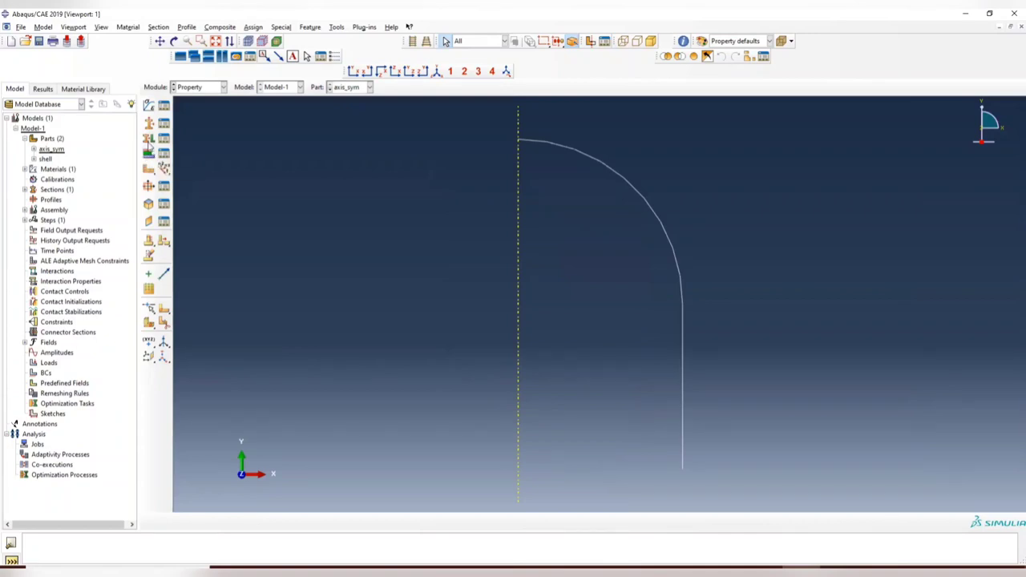
pyautogui.click(149, 152)
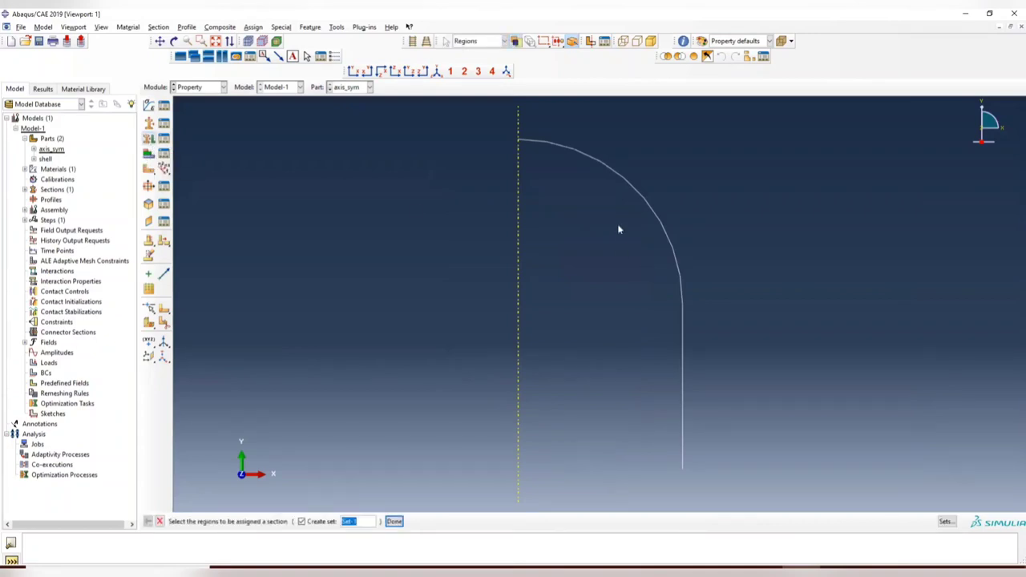
pyautogui.click(302, 521)
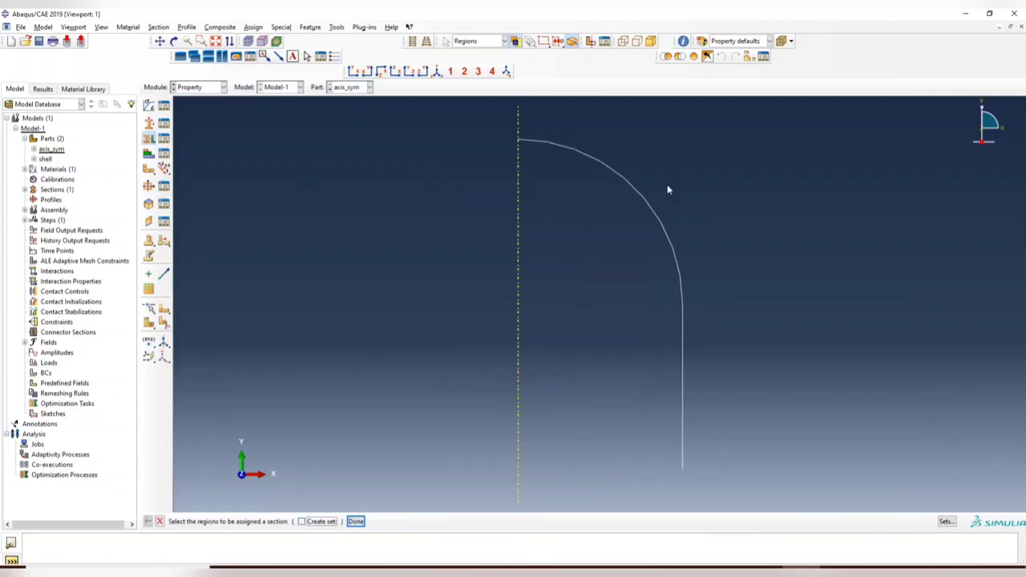
pyautogui.moveTo(586, 138); pyautogui.dragTo(749, 469)
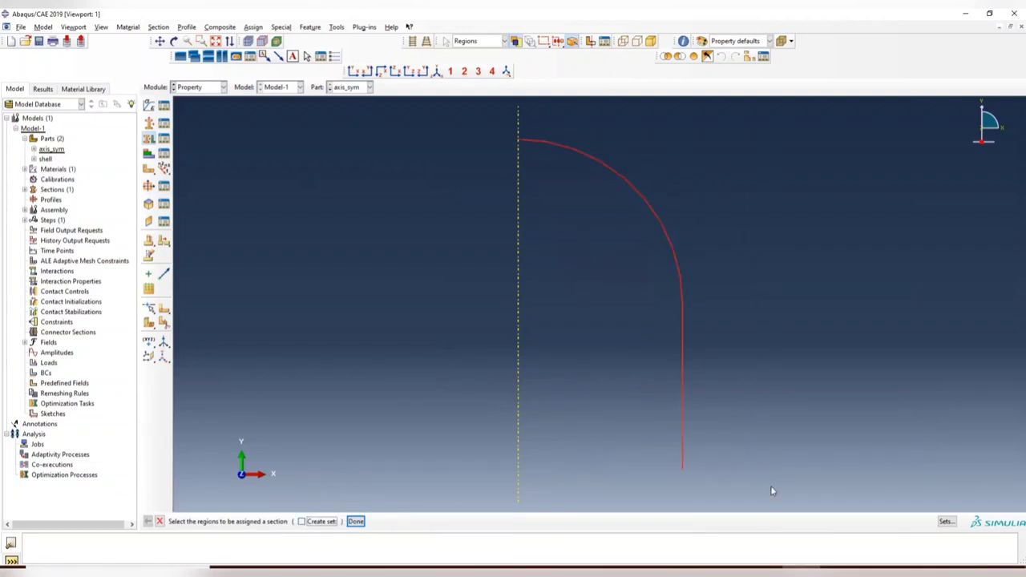
pyautogui.click(355, 521)
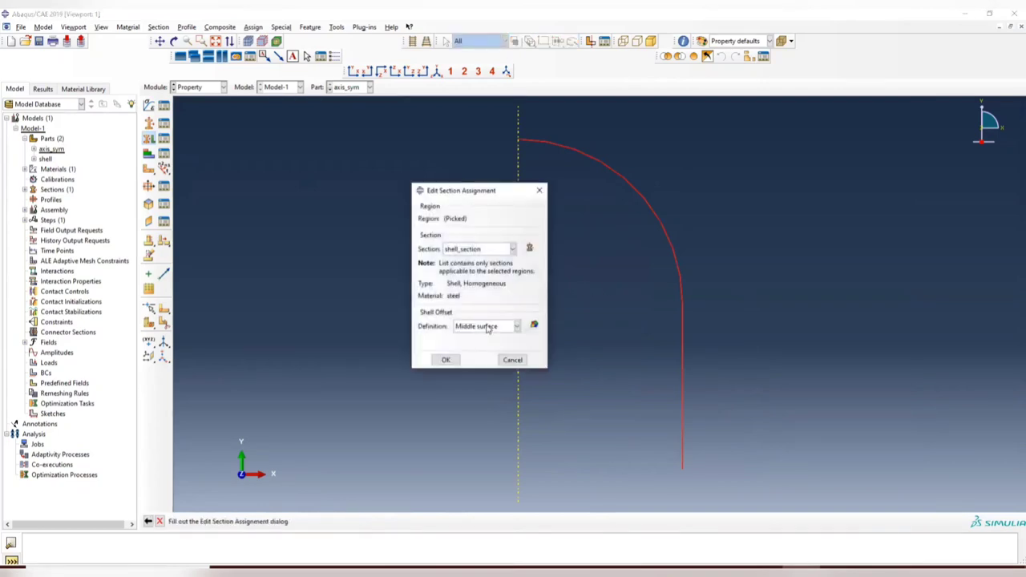
pyautogui.click(445, 362)
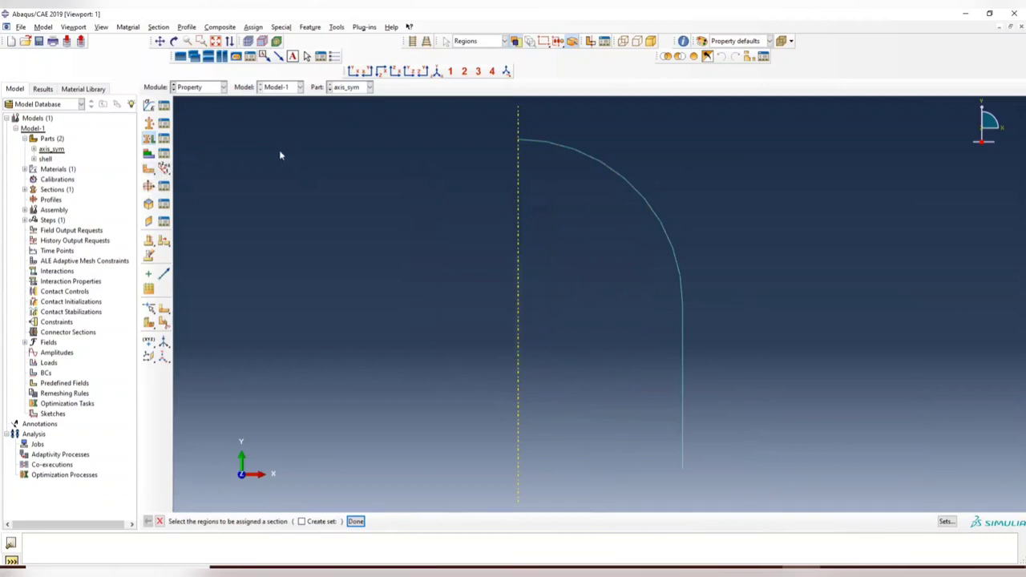
# Step: Assign shell_section to both faces of the shell part with a middle-surface offset and thickness taken from the section
pyautogui.click(365, 88)
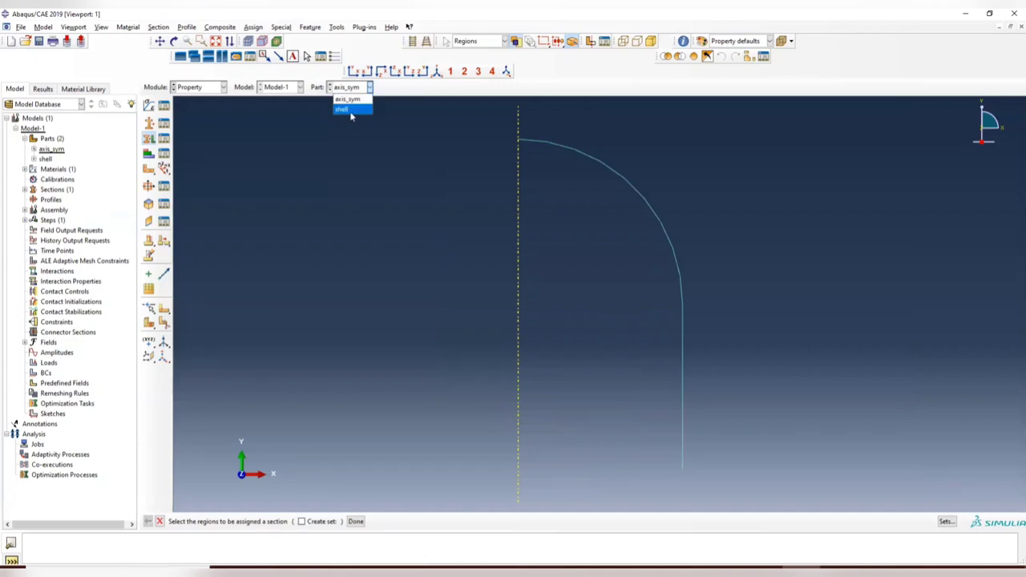
pyautogui.click(350, 110)
pyautogui.click(150, 140)
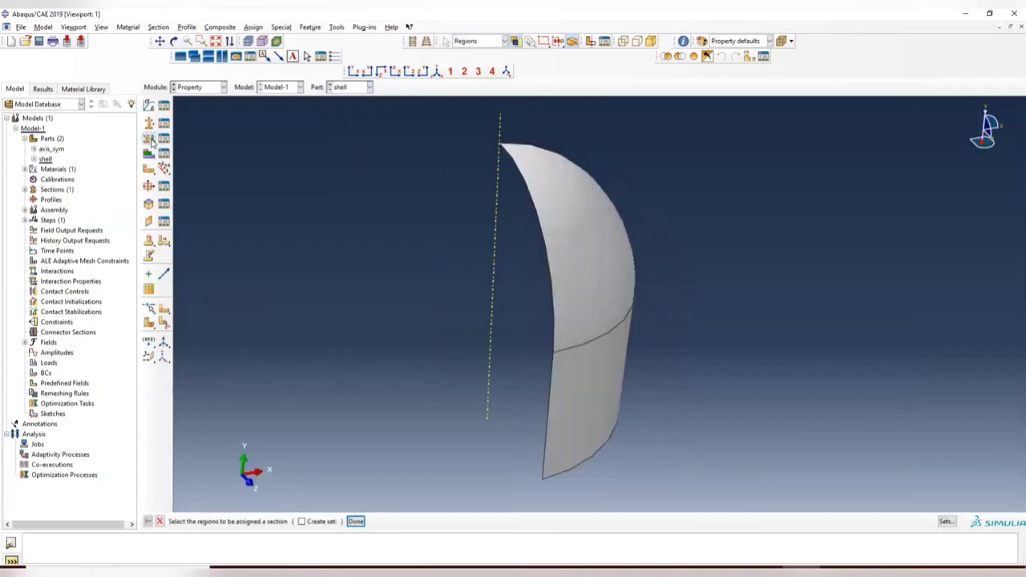
pyautogui.click(568, 341)
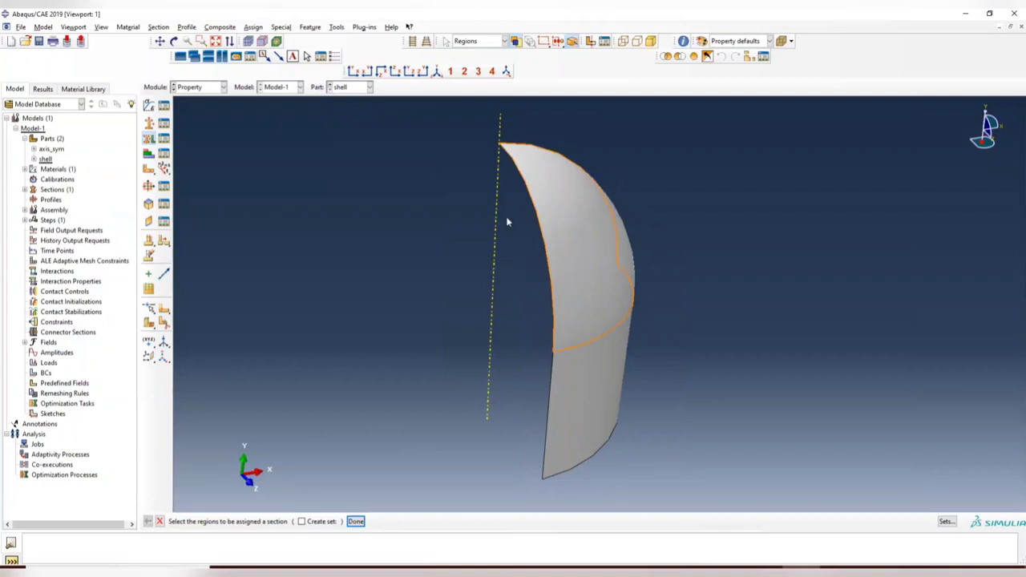
pyautogui.click(564, 473)
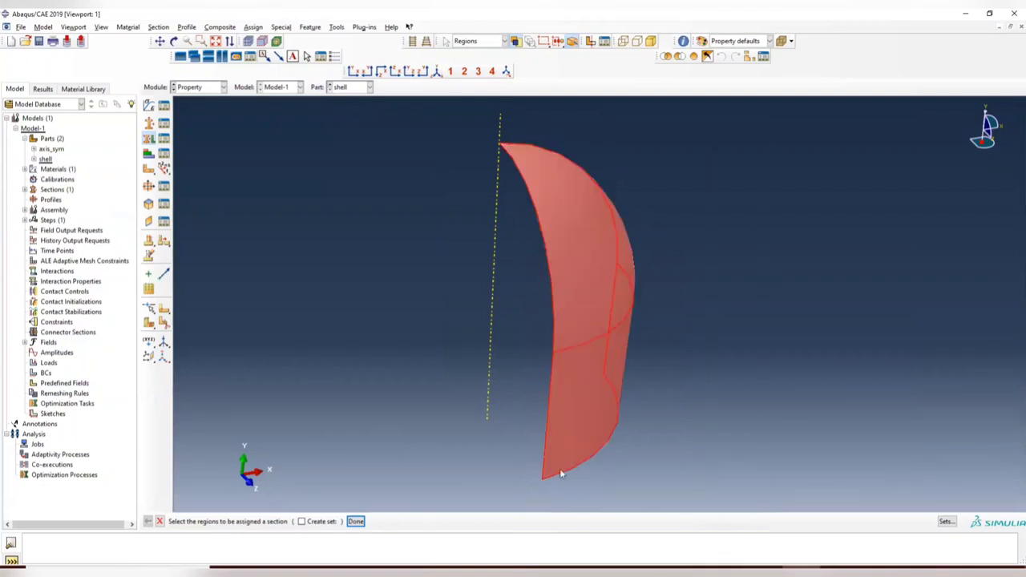
pyautogui.click(356, 521)
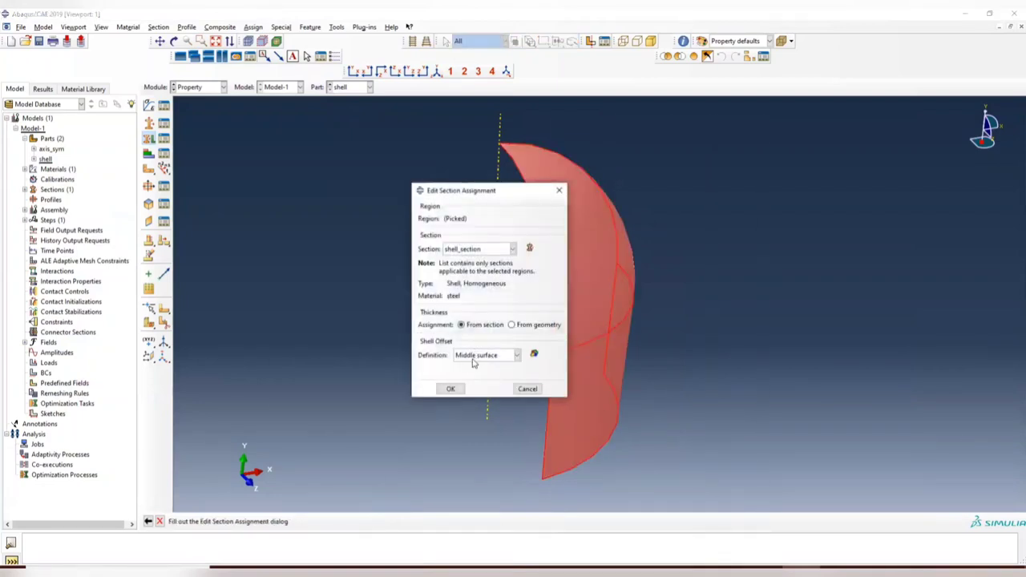
pyautogui.click(450, 390)
pyautogui.keyDown('ctrl'); pyautogui.keyDown('alt'); pyautogui.moveTo(553, 392); pyautogui.dragTo(616, 370); pyautogui.keyUp('alt'); pyautogui.keyUp('ctrl')
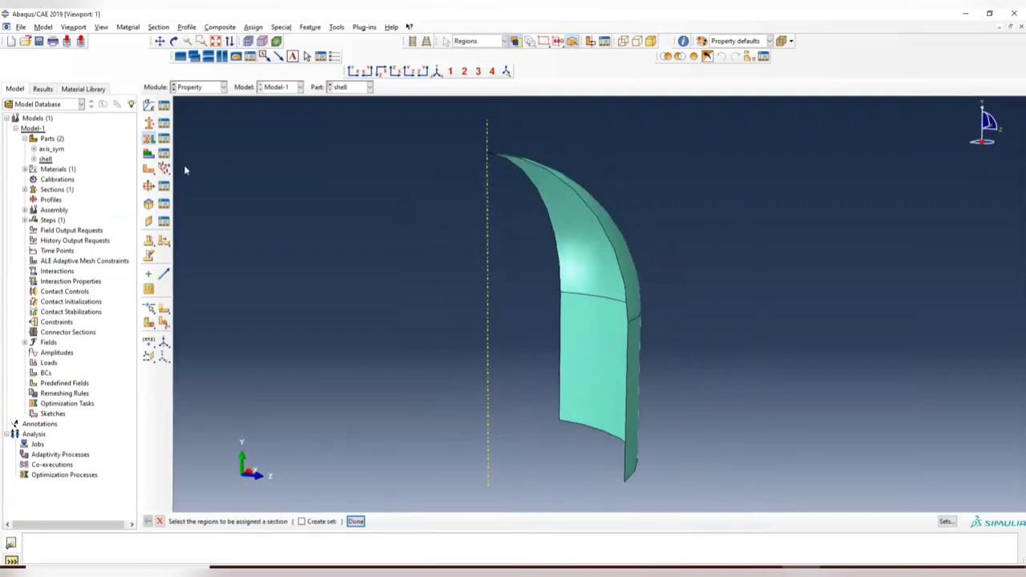
pyautogui.hotkey('ctrl', 'alt')
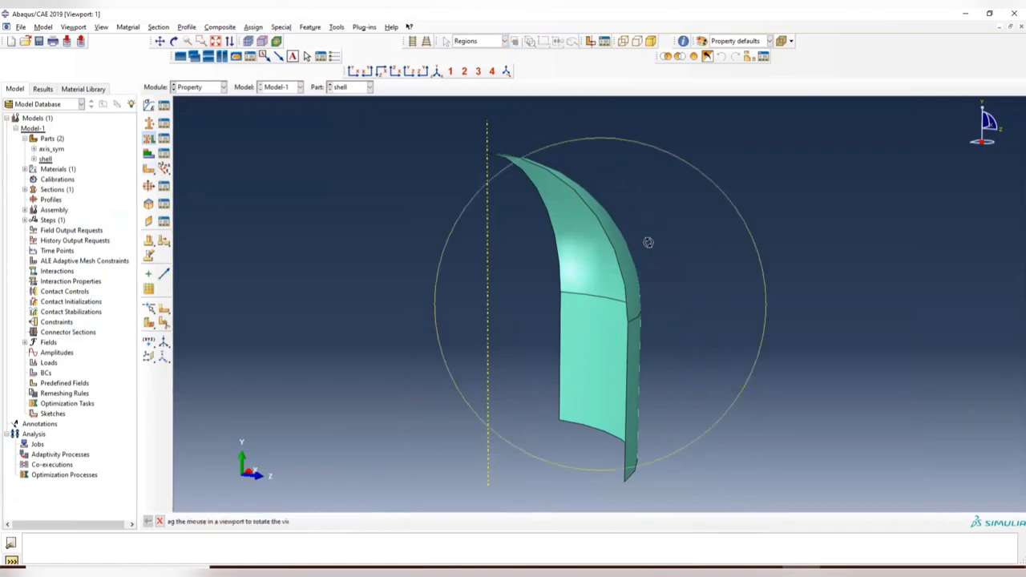
pyautogui.keyDown('ctrl'); pyautogui.keyDown('alt'); pyautogui.moveTo(648, 242); pyautogui.dragTo(626, 243); pyautogui.keyUp('alt'); pyautogui.keyUp('ctrl')
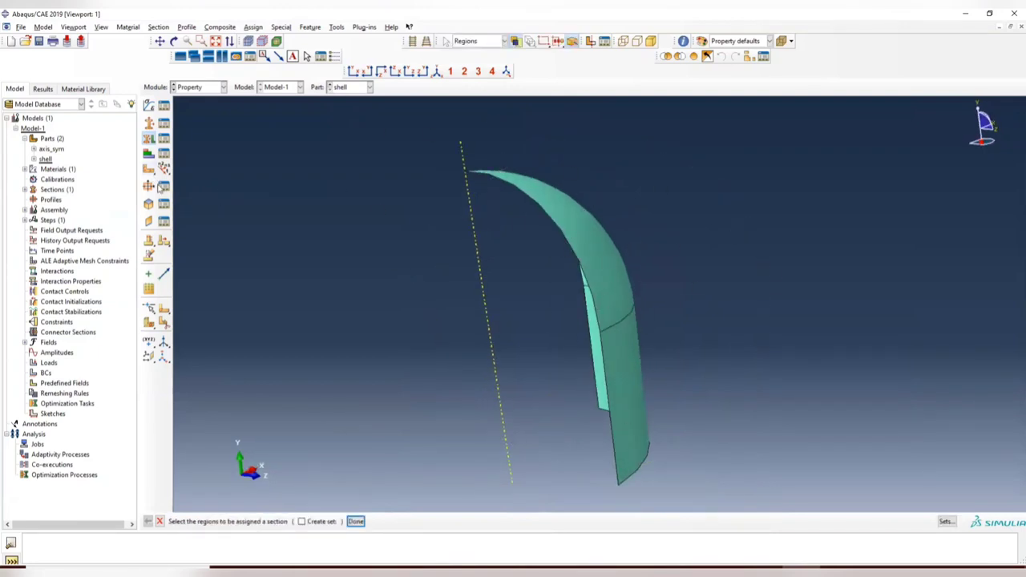
pyautogui.keyDown('ctrl'); pyautogui.keyDown('alt'); pyautogui.moveTo(710, 320); pyautogui.dragTo(589, 207); pyautogui.keyUp('alt'); pyautogui.keyUp('ctrl')
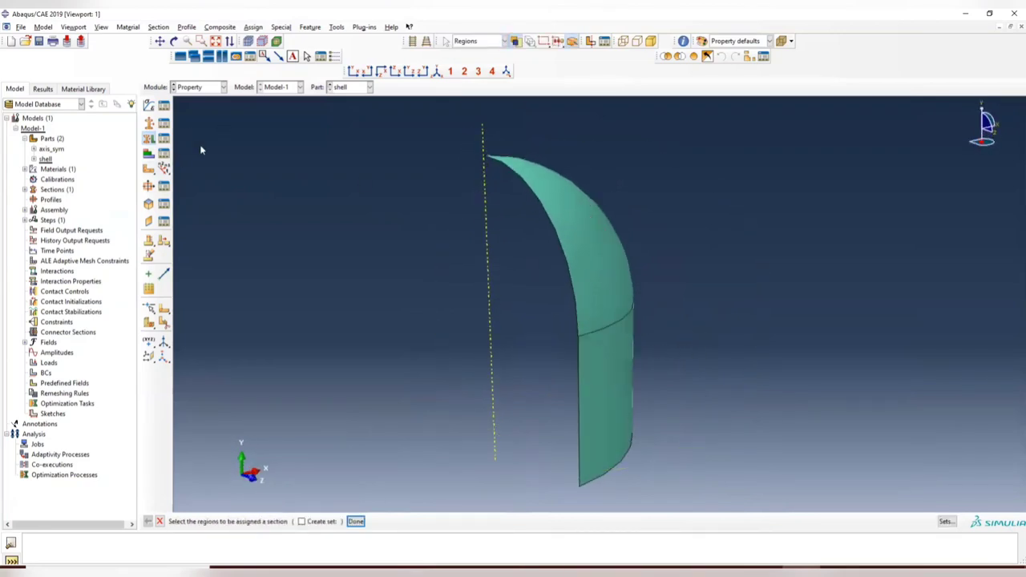
# Step: Assign a material orientation to both faces of the shell part using the Global definition with Axis 1 as the normal direction
pyautogui.click(148, 170)
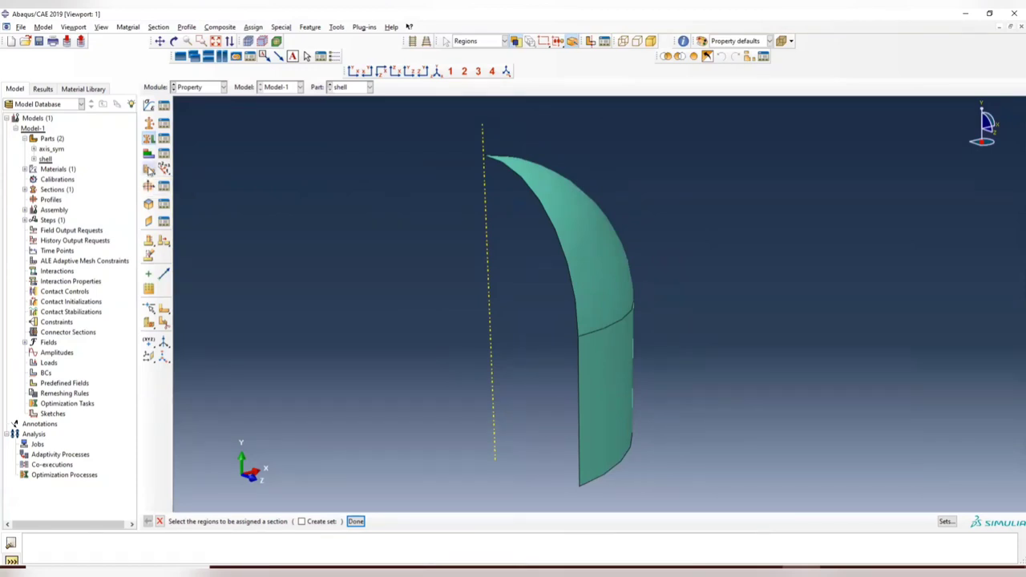
pyautogui.click(584, 223)
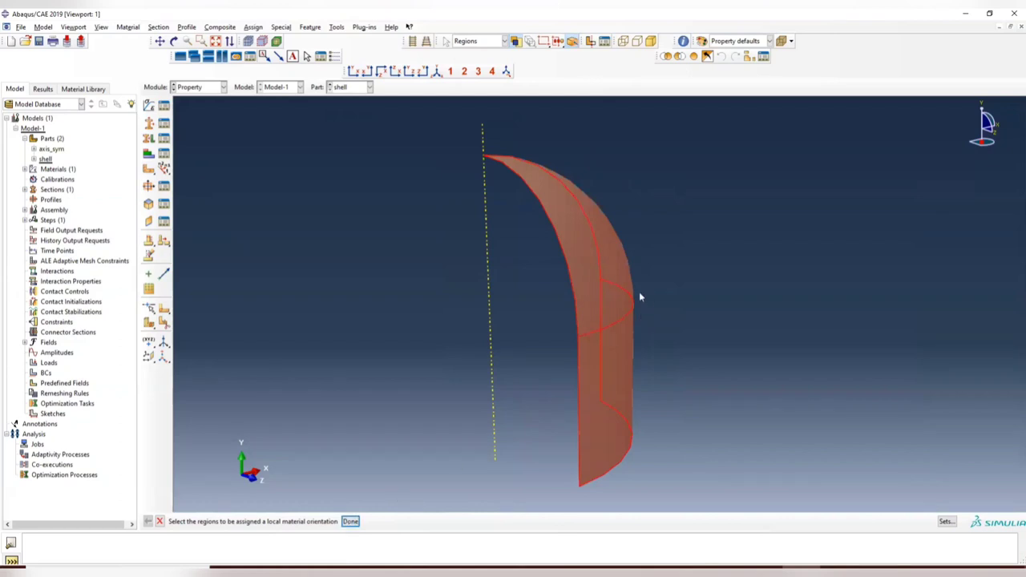
pyautogui.click(351, 521)
pyautogui.click(276, 526)
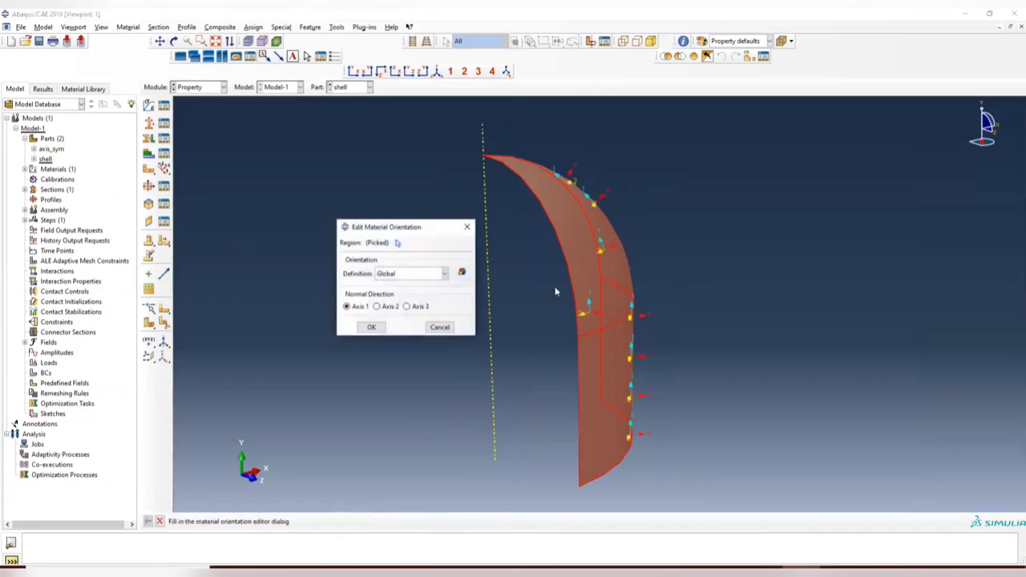
pyautogui.keyDown('ctrl'); pyautogui.keyDown('alt'); pyautogui.moveTo(622, 244); pyautogui.dragTo(563, 200); pyautogui.keyUp('alt'); pyautogui.keyUp('ctrl')
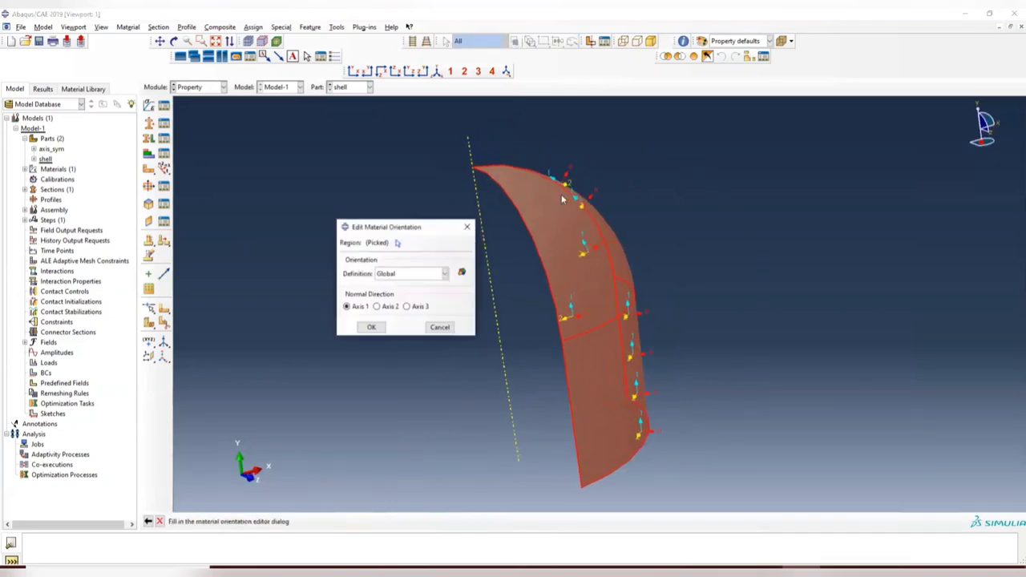
pyautogui.keyDown('ctrl'); pyautogui.keyDown('alt'); pyautogui.moveTo(628, 275); pyautogui.dragTo(542, 360); pyautogui.keyUp('alt'); pyautogui.keyUp('ctrl')
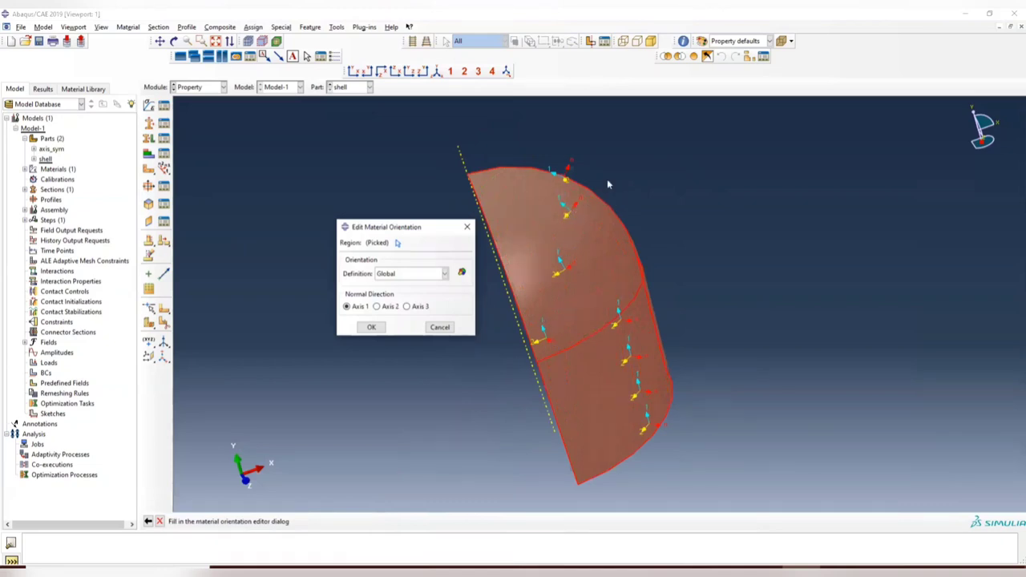
pyautogui.keyDown('ctrl'); pyautogui.keyDown('alt'); pyautogui.moveTo(607, 276); pyautogui.dragTo(579, 240); pyautogui.keyUp('alt'); pyautogui.keyUp('ctrl')
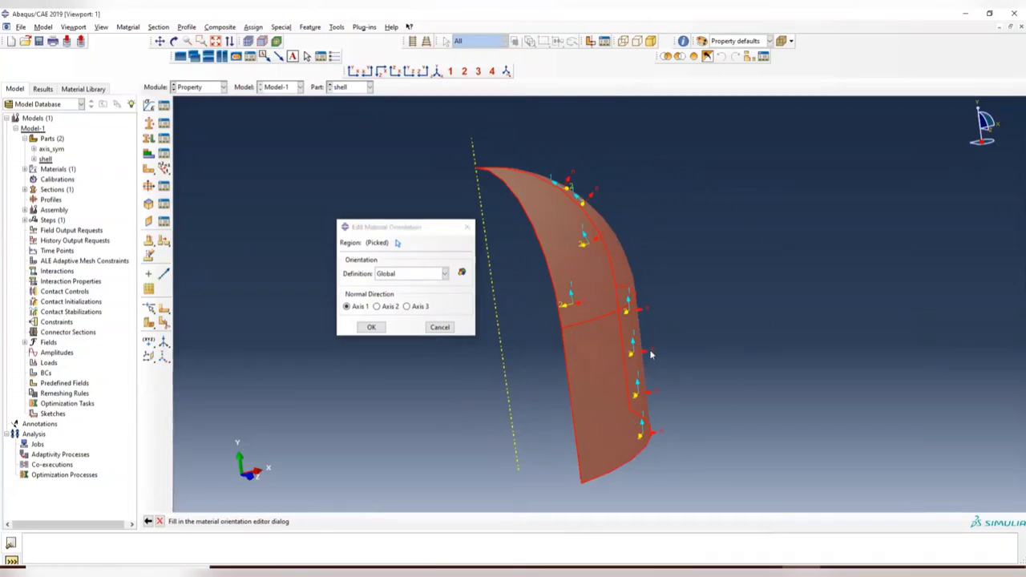
pyautogui.keyDown('ctrl'); pyautogui.keyDown('alt'); pyautogui.moveTo(637, 353); pyautogui.dragTo(545, 300); pyautogui.keyUp('alt'); pyautogui.keyUp('ctrl')
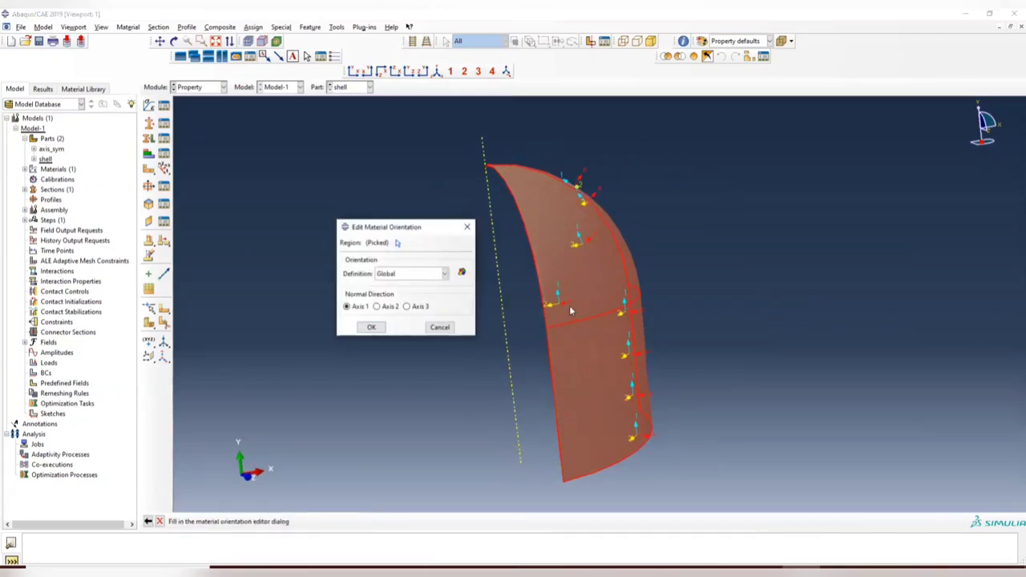
pyautogui.click(371, 328)
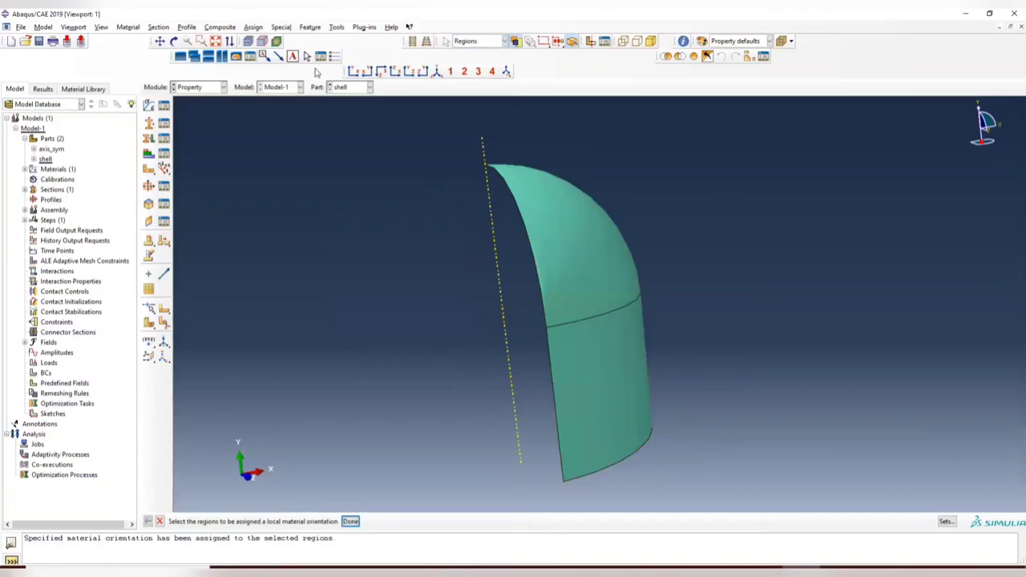
# Step: Display the axis_sym part to check its wire profile and switch to the Assembly module
pyautogui.click(360, 87)
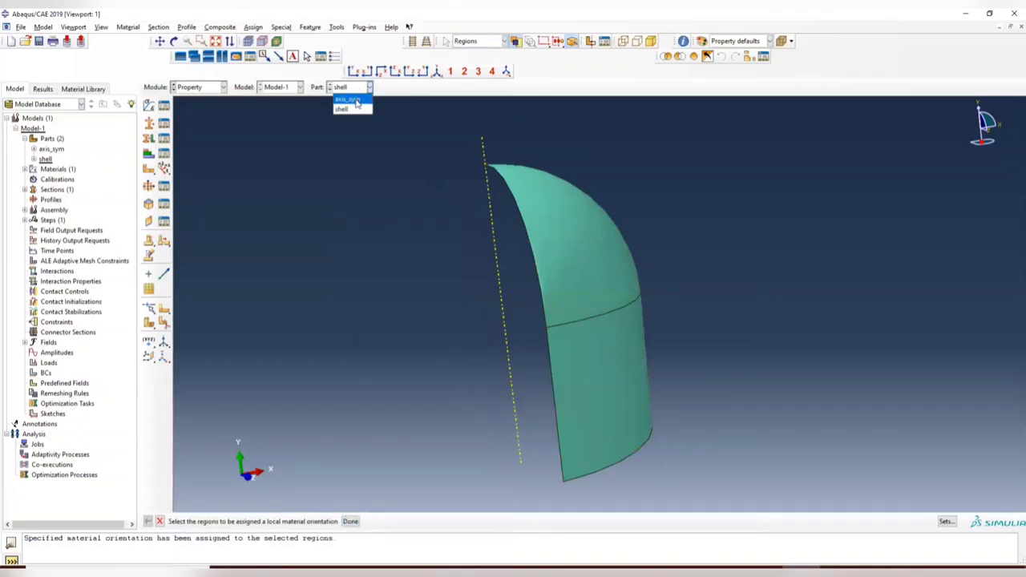
pyautogui.click(348, 100)
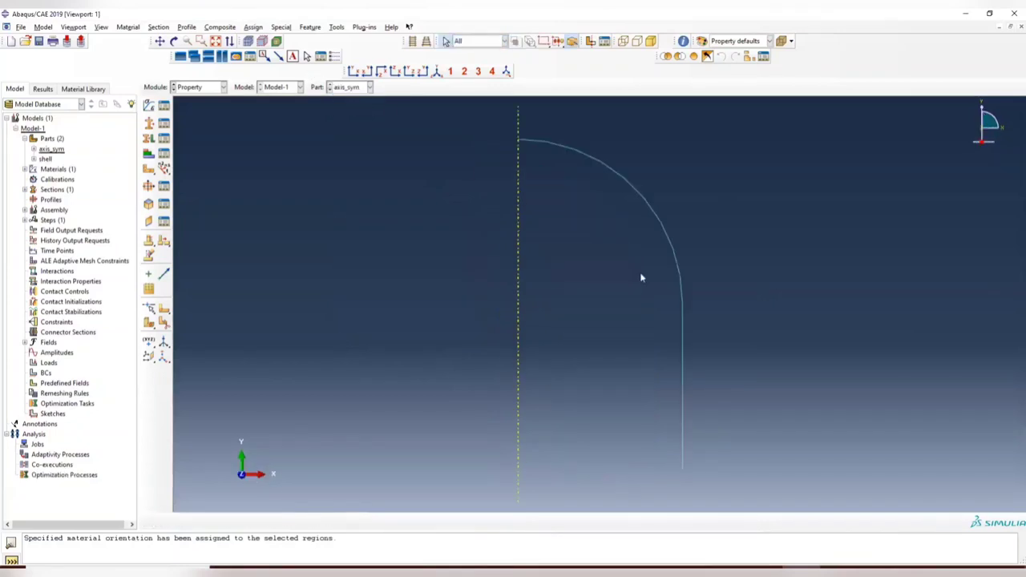
pyautogui.keyDown('ctrl'); pyautogui.keyDown('alt'); pyautogui.moveTo(709, 239); pyautogui.dragTo(640, 216); pyautogui.keyUp('alt'); pyautogui.keyUp('ctrl')
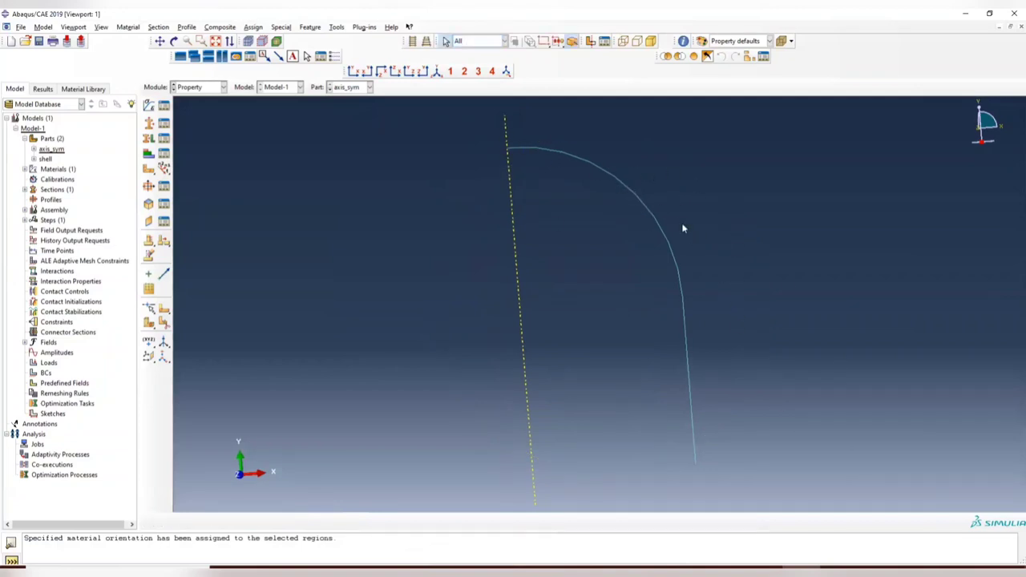
pyautogui.click(201, 89)
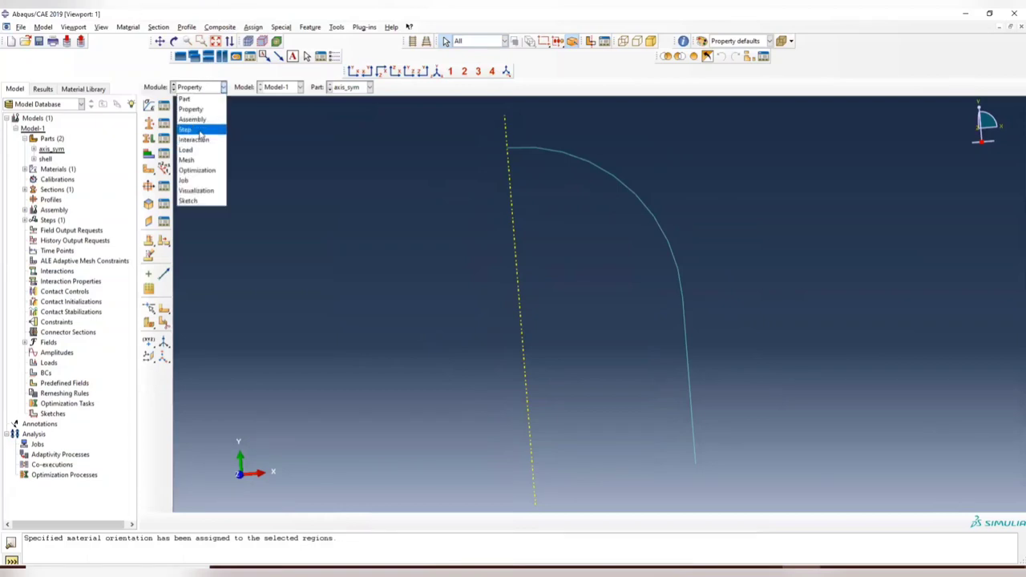
pyautogui.click(201, 121)
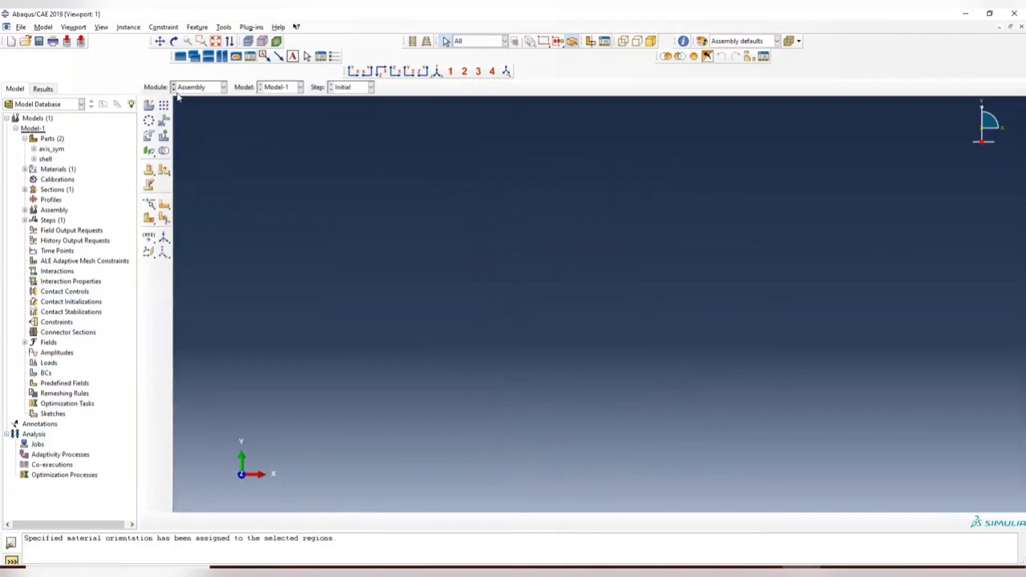
# Step: Save the model database as asym_model in the Pressure vessel folder
pyautogui.click(17, 45)
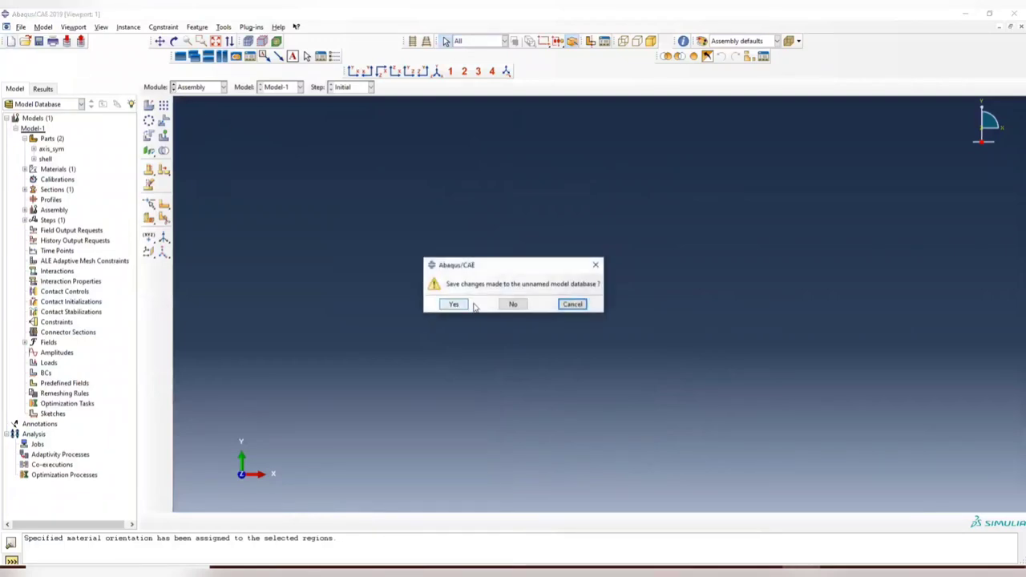
pyautogui.click(596, 265)
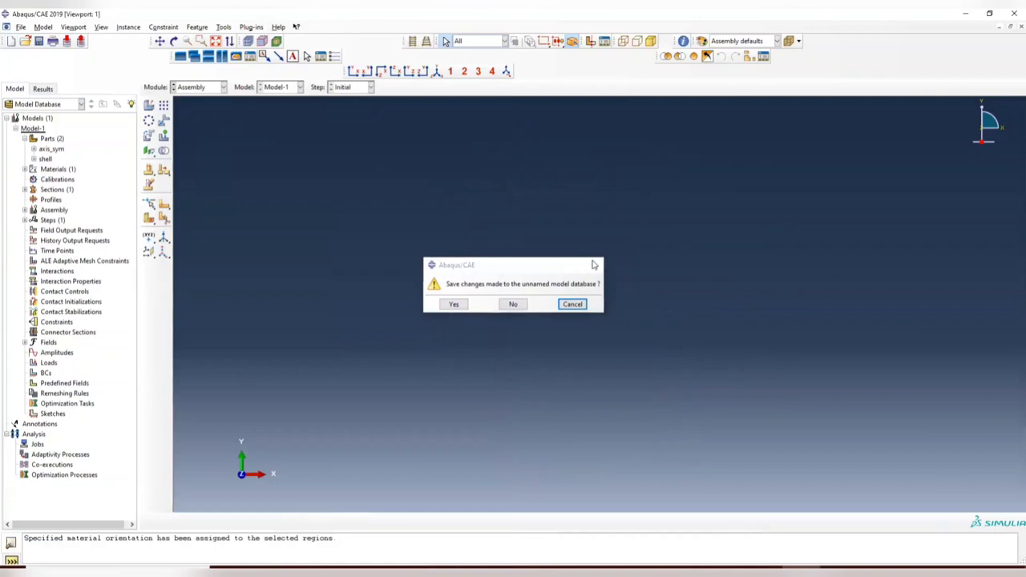
pyautogui.click(40, 43)
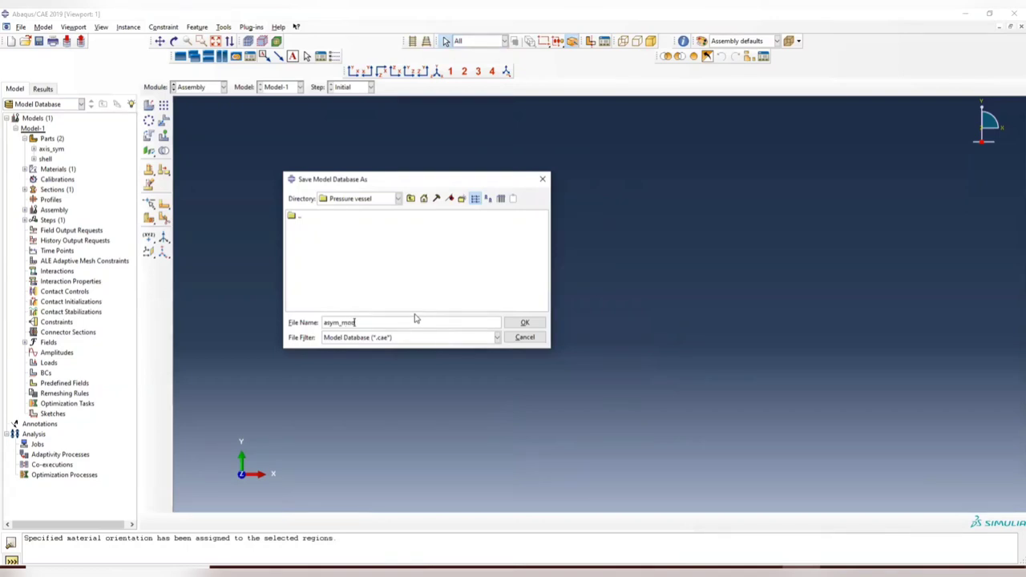
pyautogui.click(526, 322)
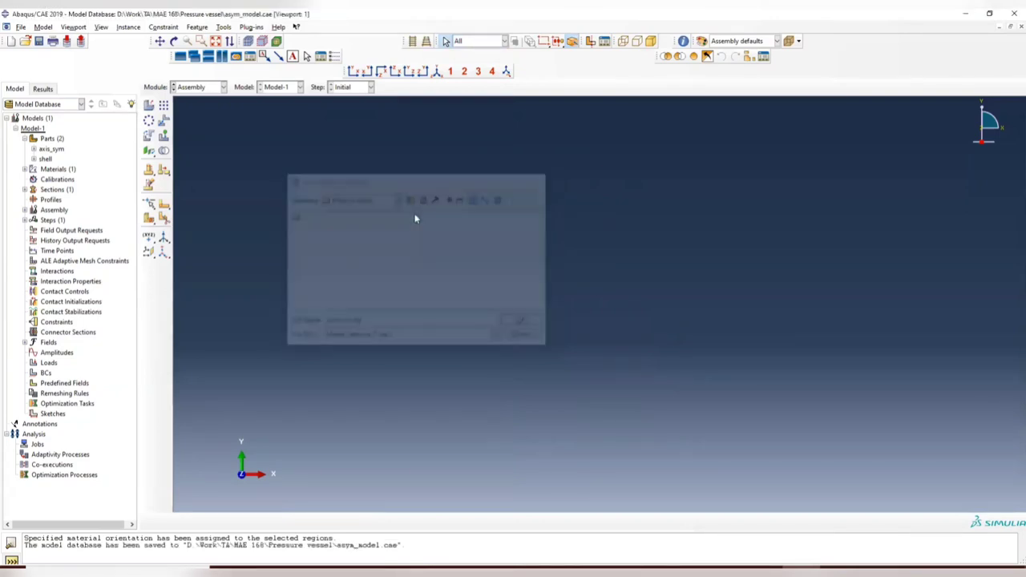
# Step: Create an independent, mesh-on-instance instance of the axis_sym part in the assembly
pyautogui.click(149, 105)
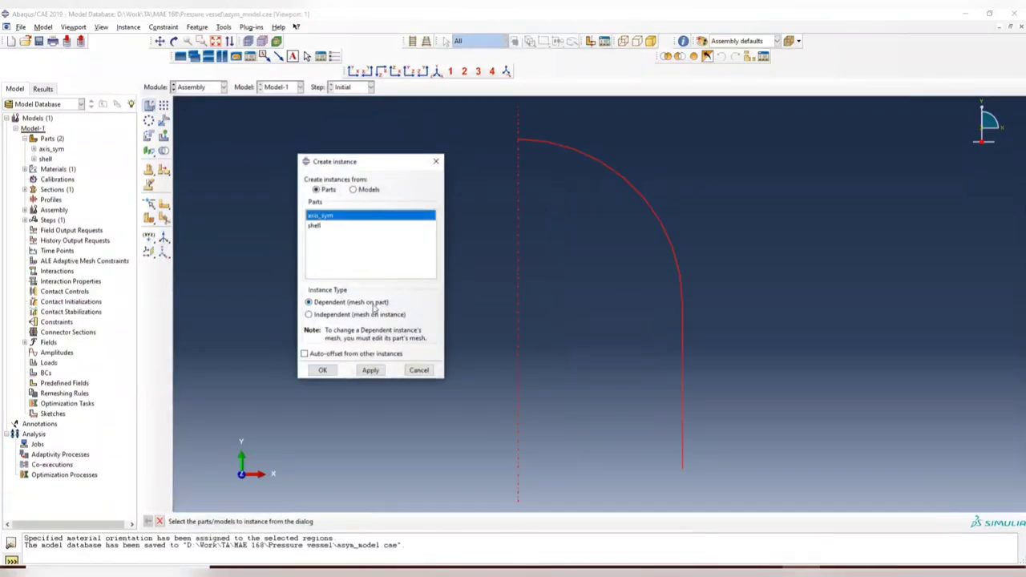
pyautogui.click(329, 316)
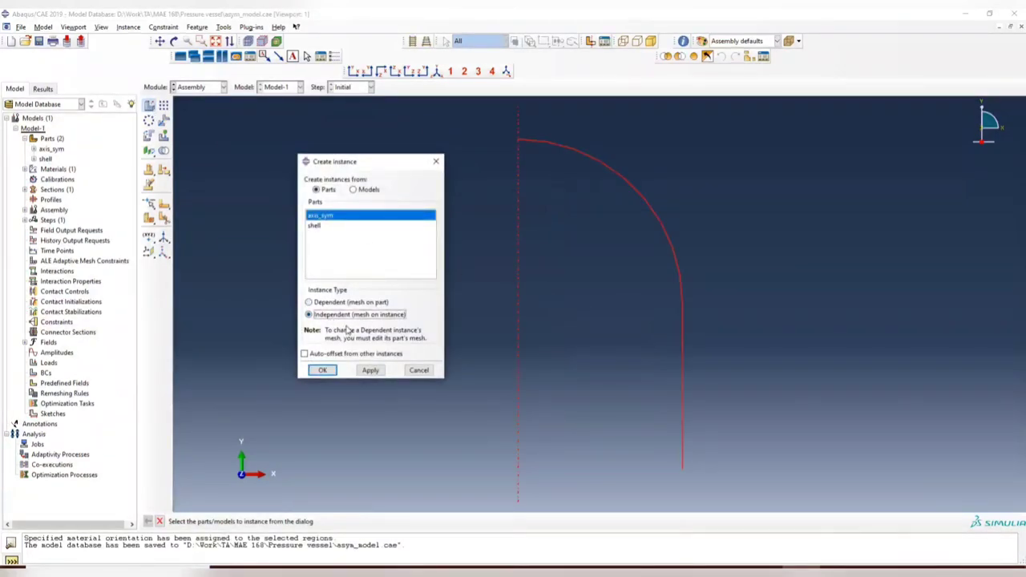
pyautogui.click(323, 371)
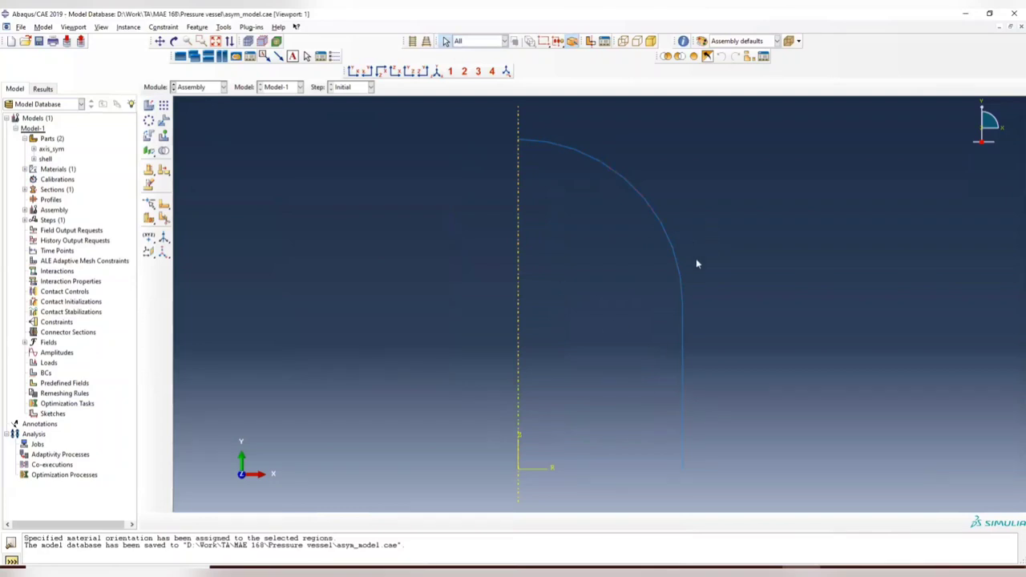
pyautogui.keyDown('ctrl'); pyautogui.keyDown('alt'); pyautogui.moveTo(697, 263); pyautogui.dragTo(678, 305); pyautogui.keyUp('alt'); pyautogui.keyUp('ctrl')
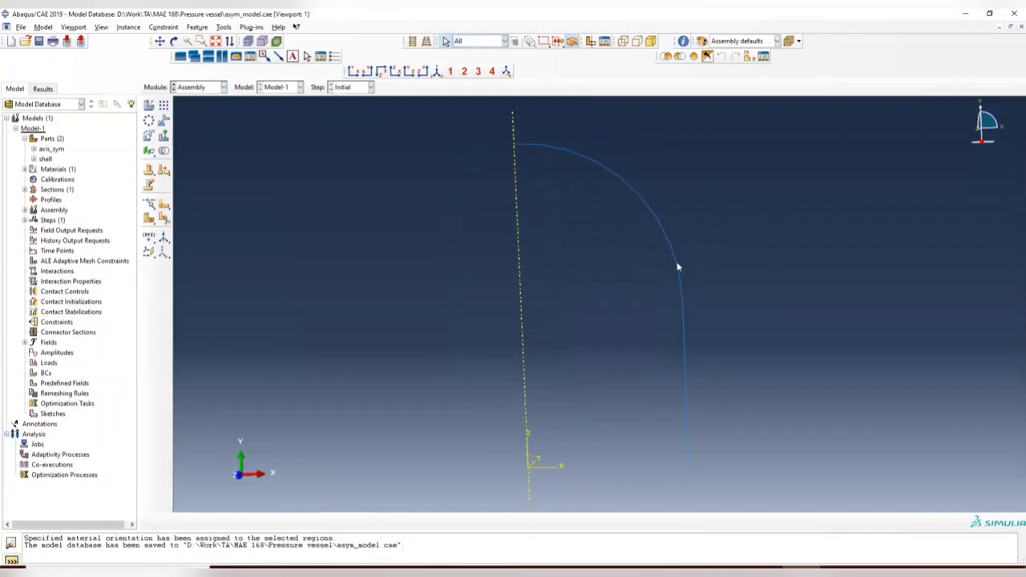
pyautogui.keyDown('ctrl'); pyautogui.keyDown('alt'); pyautogui.moveTo(595, 261); pyautogui.dragTo(617, 241); pyautogui.keyUp('alt'); pyautogui.keyUp('ctrl')
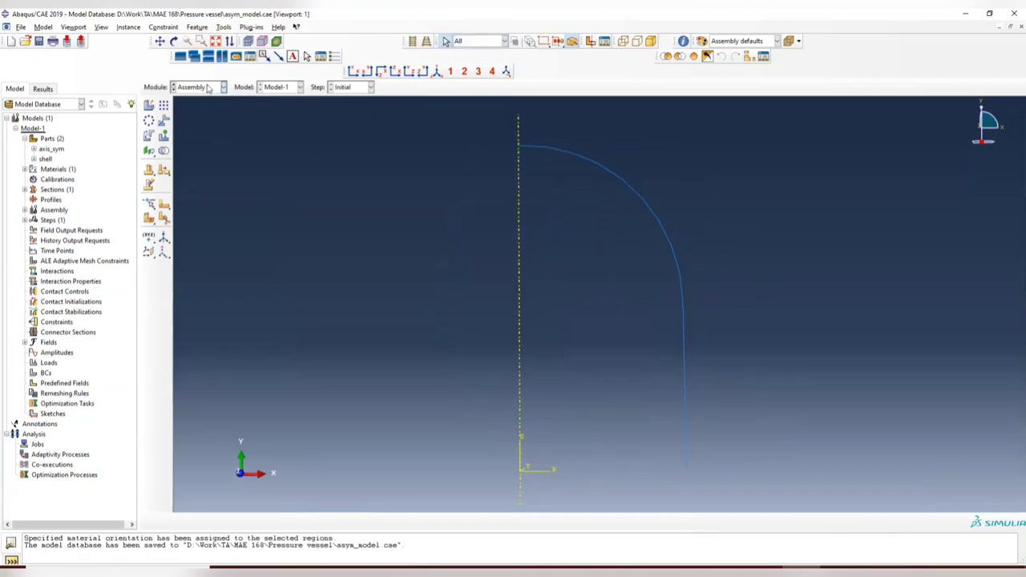
# Step: Create a Static, General step named pressure after the Initial step, keeping a time period of 1 and Nlgeom off
pyautogui.click(223, 86)
pyautogui.click(192, 129)
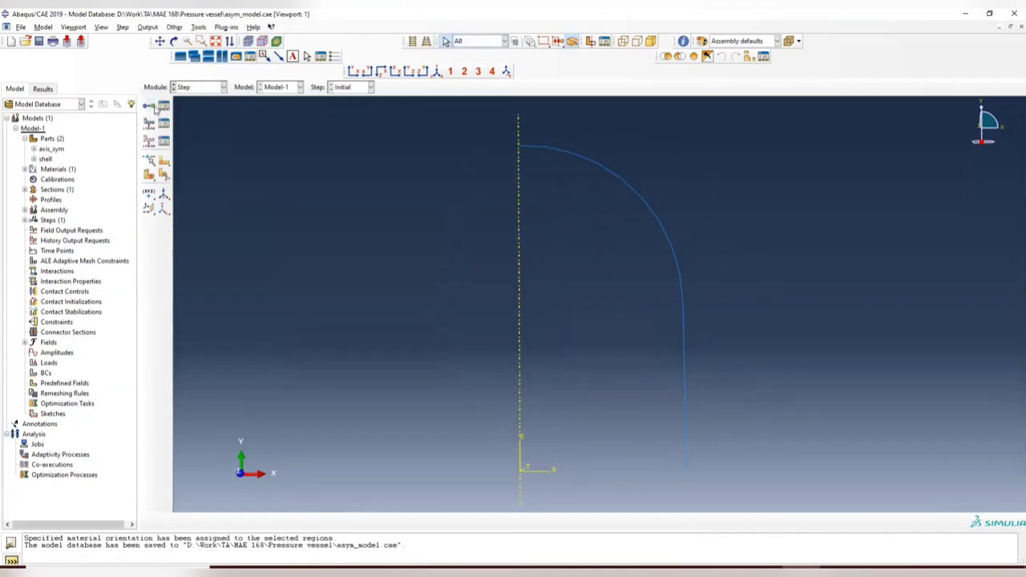
pyautogui.click(164, 105)
pyautogui.click(243, 265)
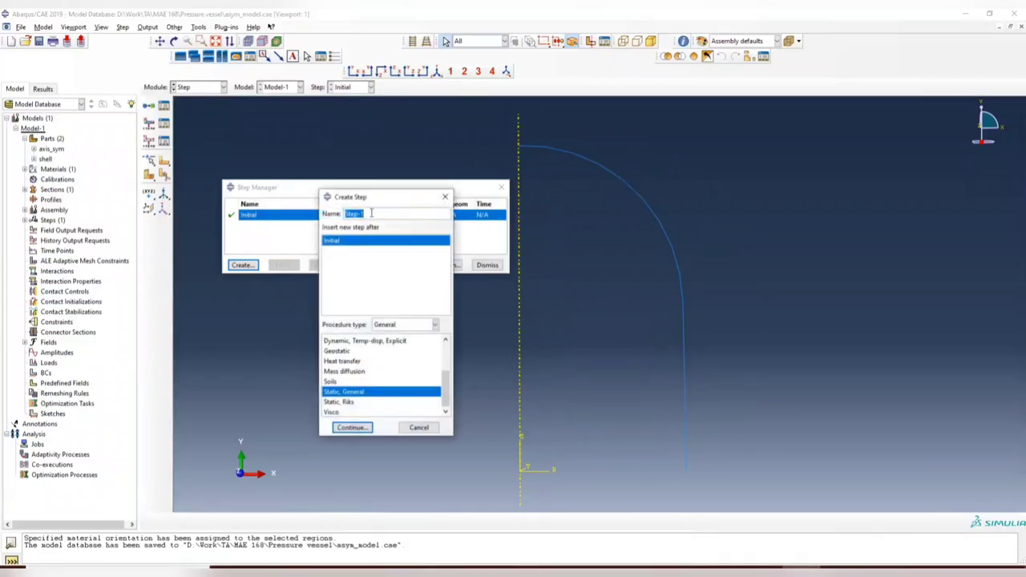
pyautogui.write('i')
pyautogui.click(353, 428)
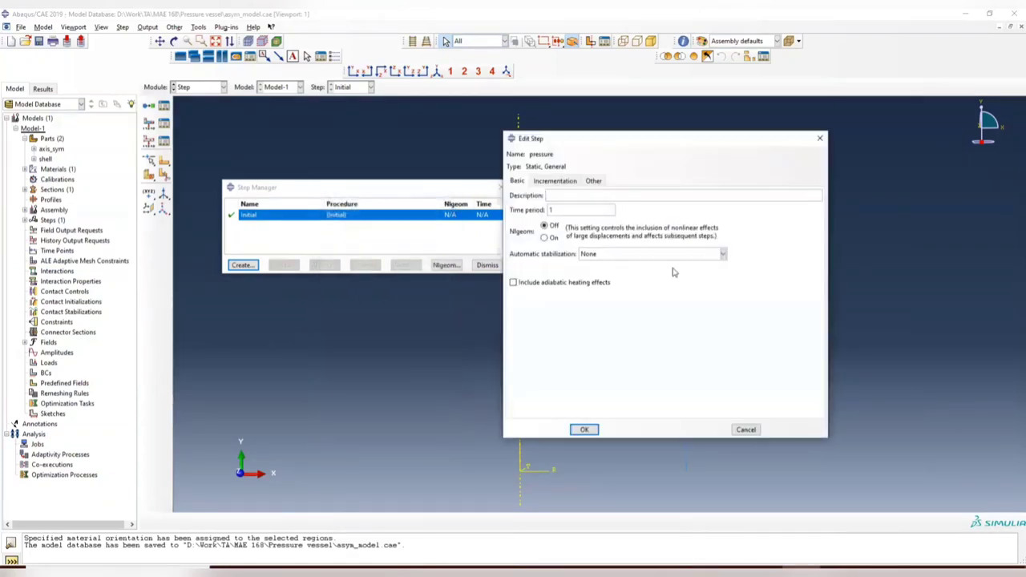
pyautogui.click(586, 429)
pyautogui.click(504, 189)
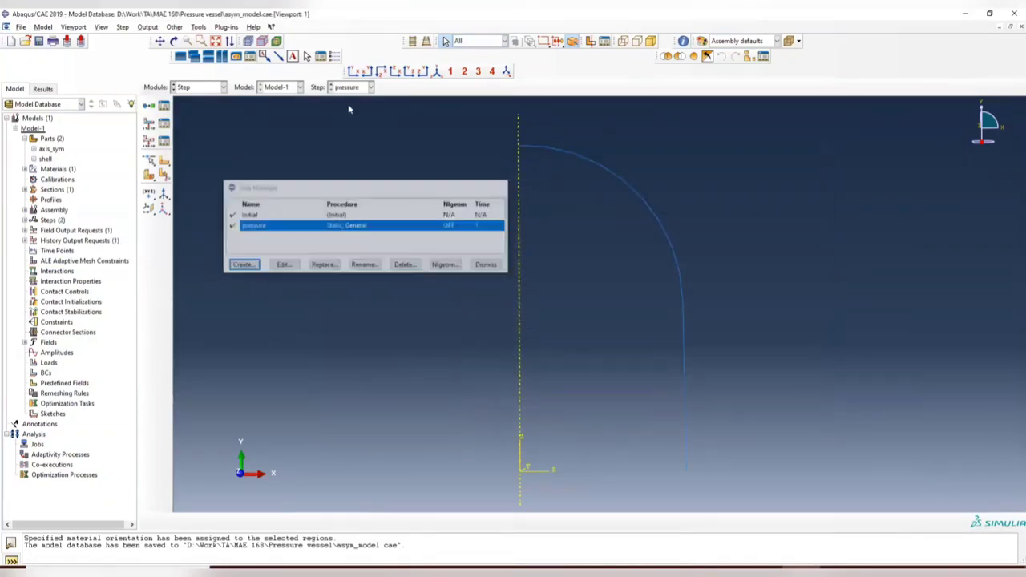
# Step: In the Load module, start a mechanical Pressure load named inner_pressure in the pressure step
pyautogui.click(214, 88)
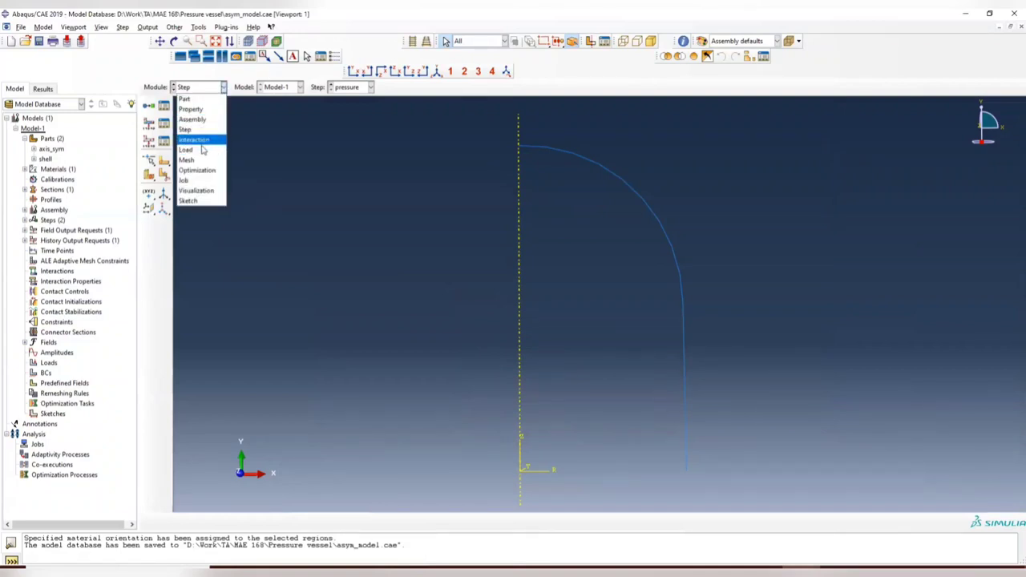
pyautogui.click(196, 150)
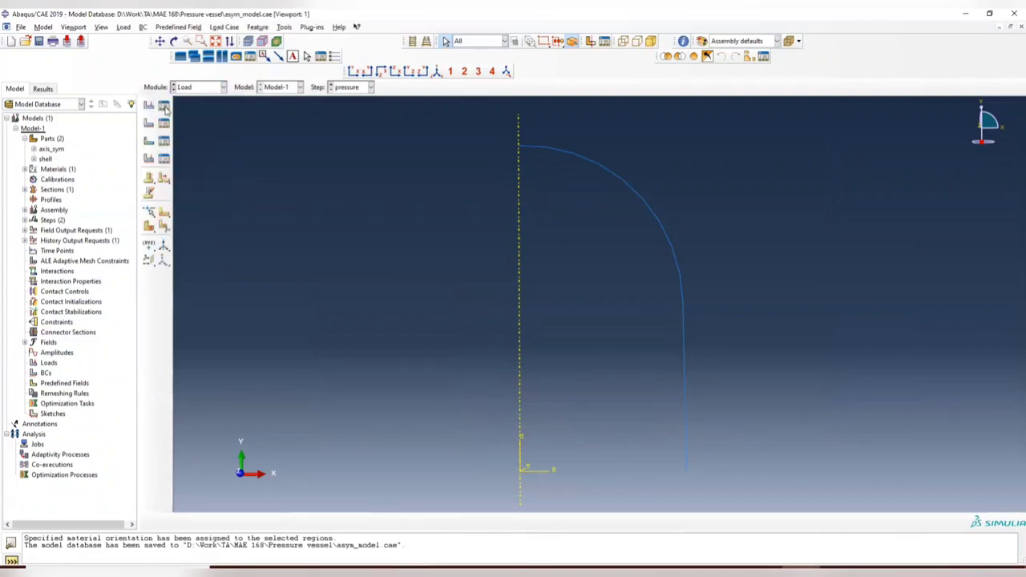
pyautogui.click(165, 107)
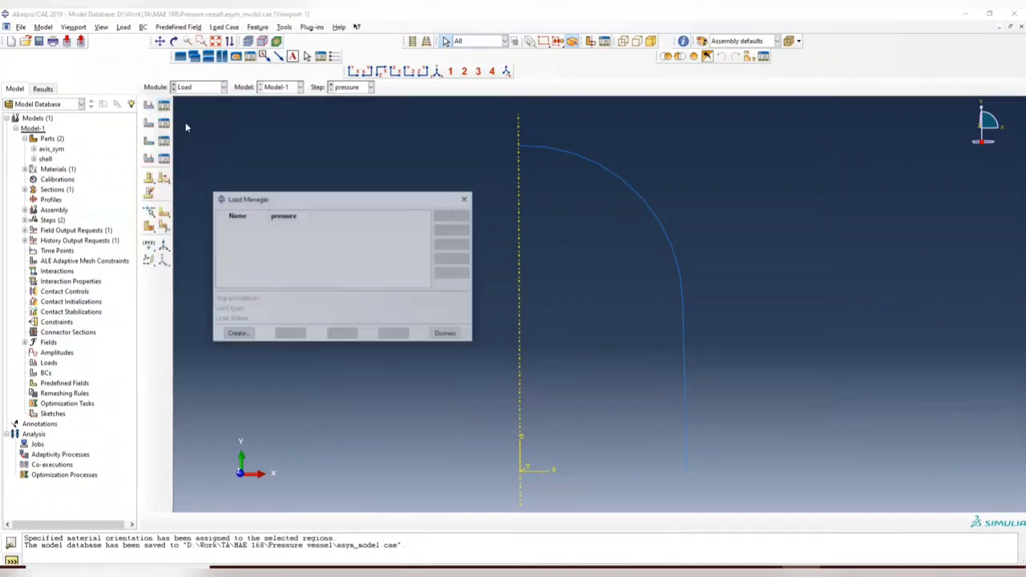
pyautogui.click(239, 335)
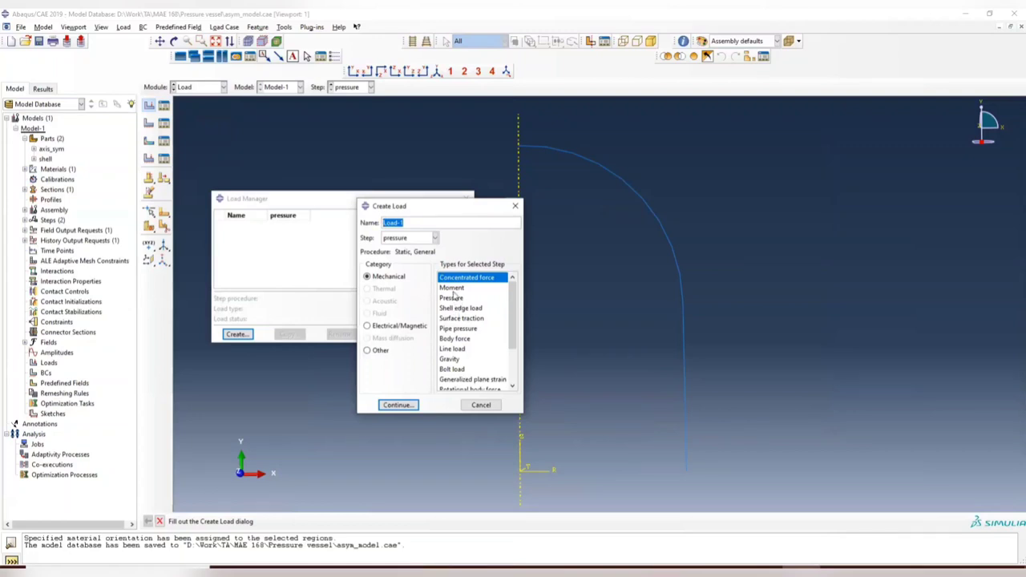
pyautogui.click(459, 299)
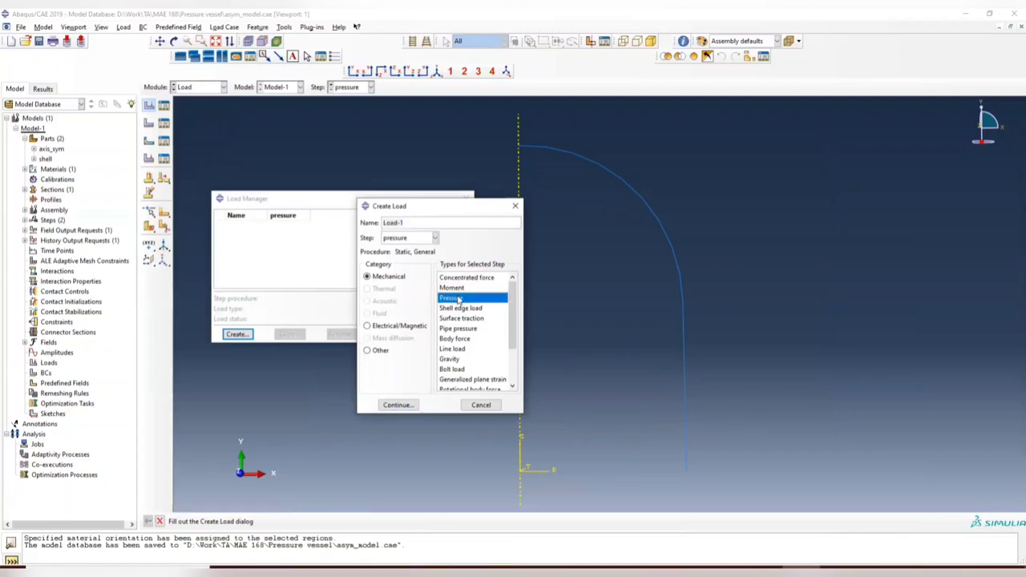
pyautogui.tripleClick(416, 226)
pyautogui.press('BackSpace')
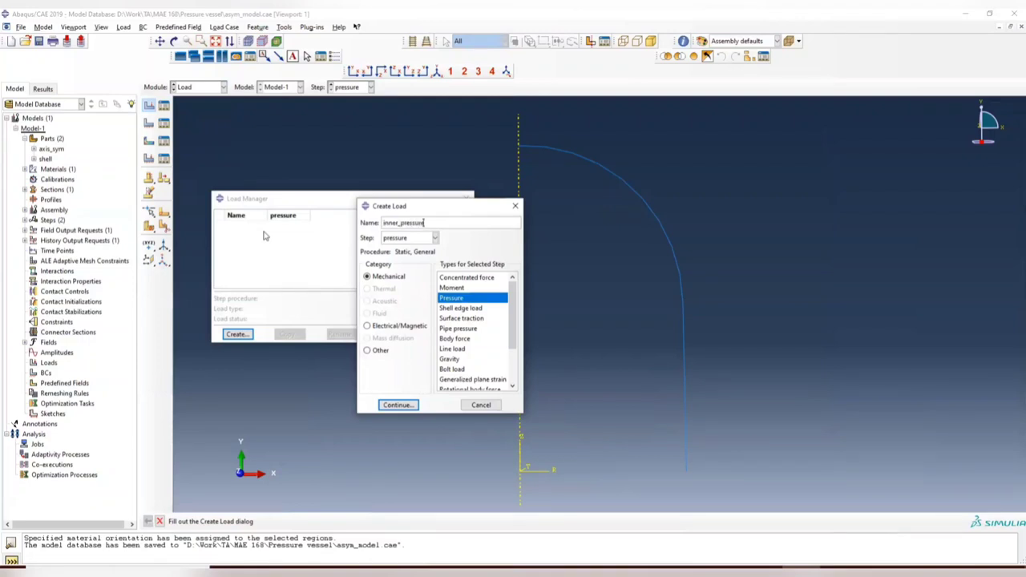
pyautogui.click(398, 405)
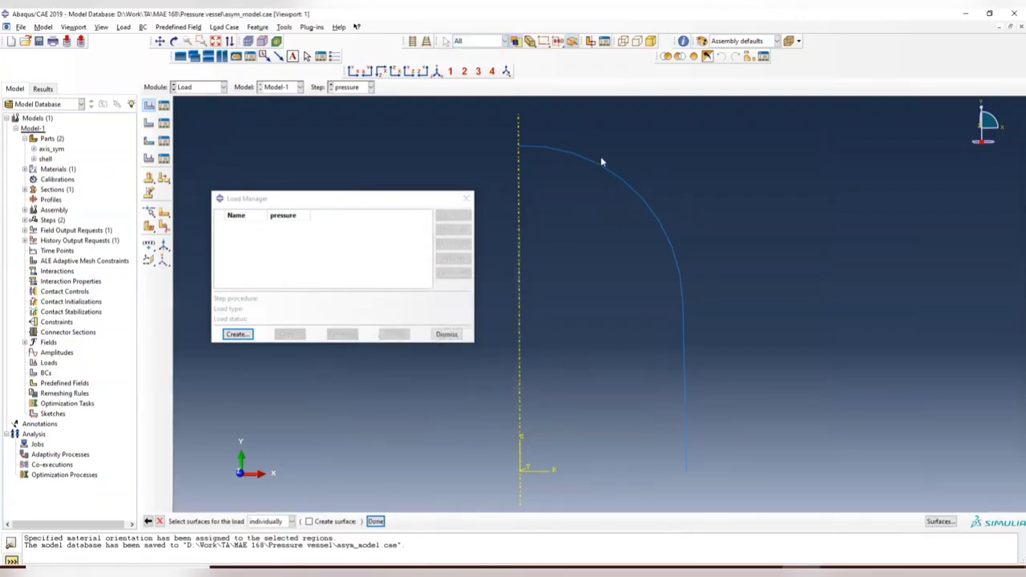
# Step: Apply the load to the magenta inner side of both profile edges with a uniform magnitude of 100 MPa and Ramp amplitude
pyautogui.moveTo(602, 161); pyautogui.dragTo(754, 499)
pyautogui.click(377, 521)
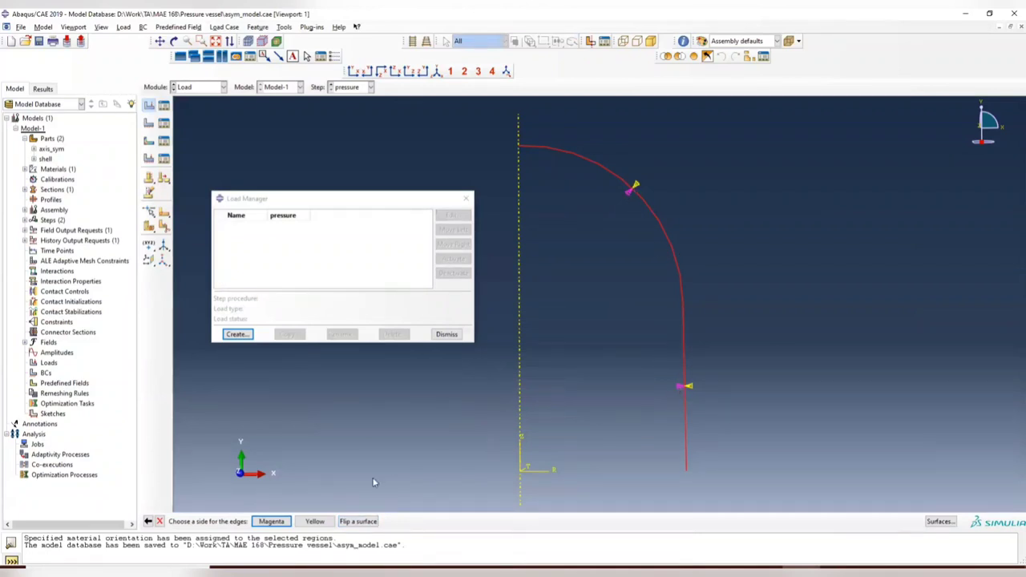
pyautogui.click(280, 523)
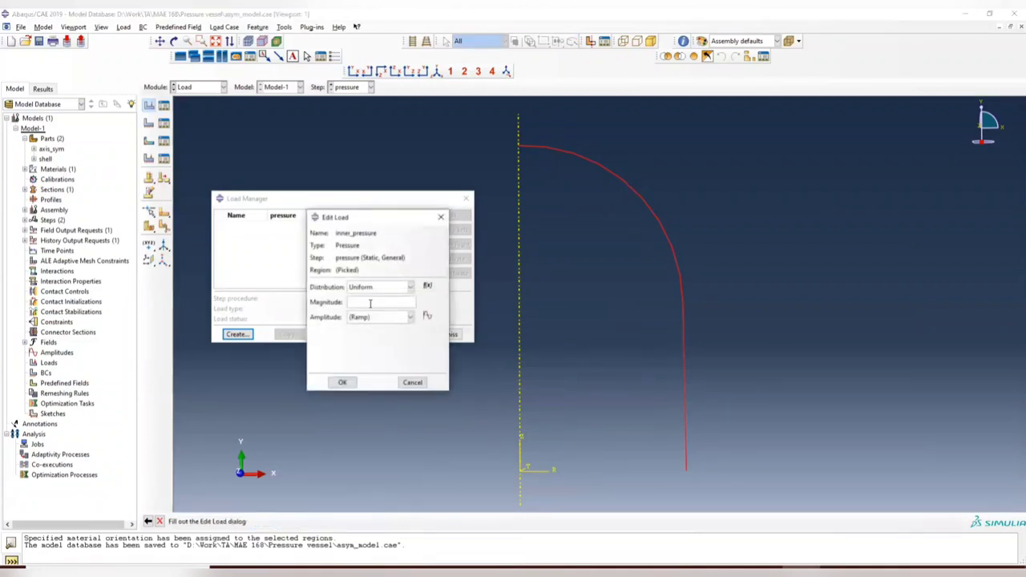
pyautogui.hotkey('alt', 'Tab')
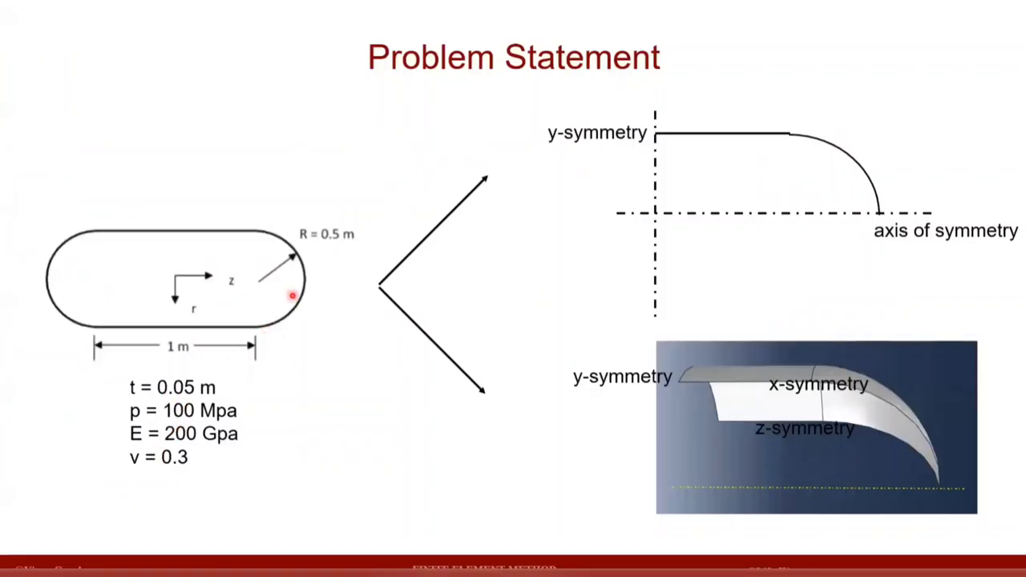
pyautogui.hotkey('alt', 'Tab')
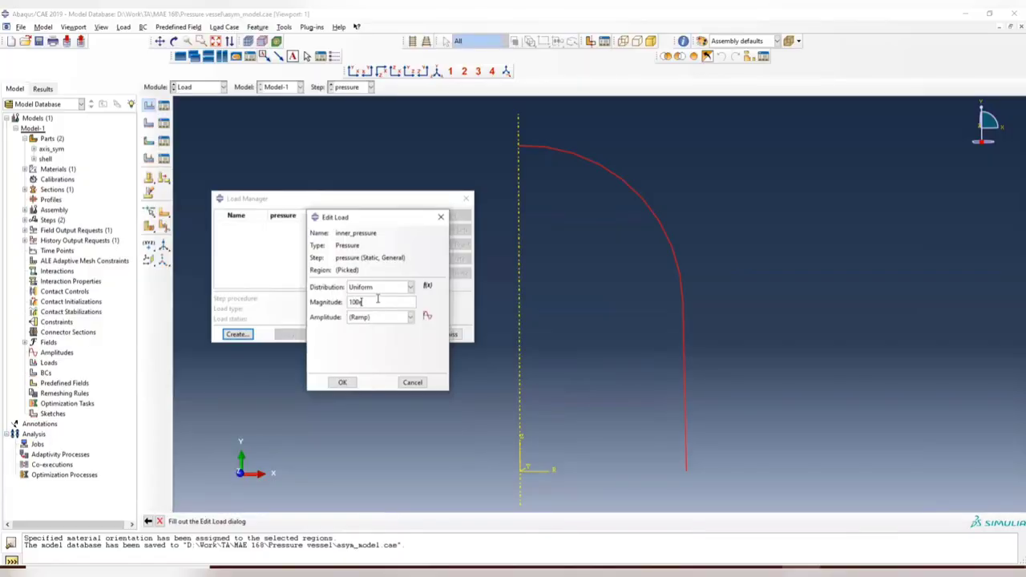
pyautogui.click(343, 383)
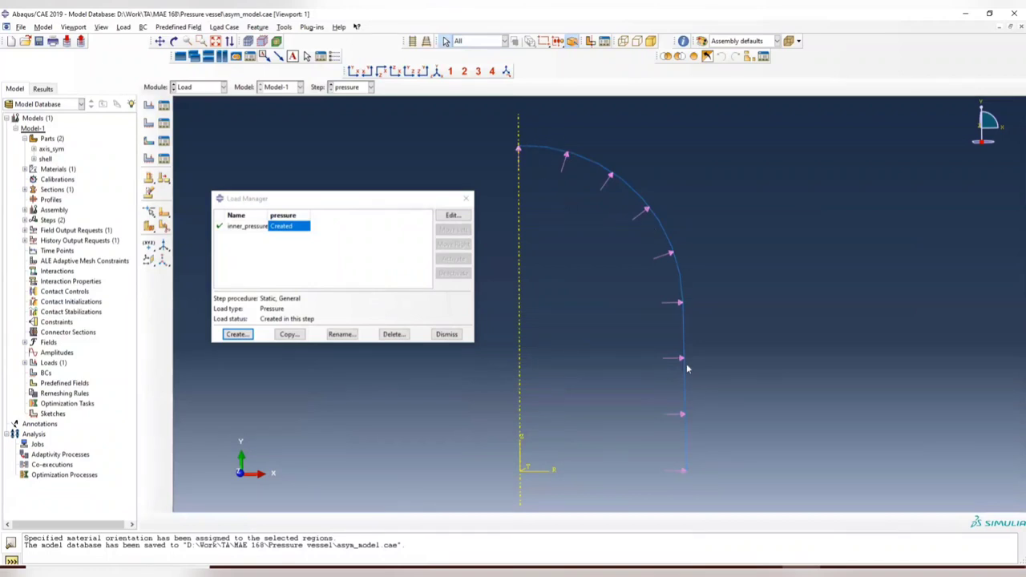
pyautogui.click(466, 198)
# Step: Start a Symmetry/Antisymmetry/Encastre boundary condition named y_sym in the Initial step
pyautogui.click(164, 123)
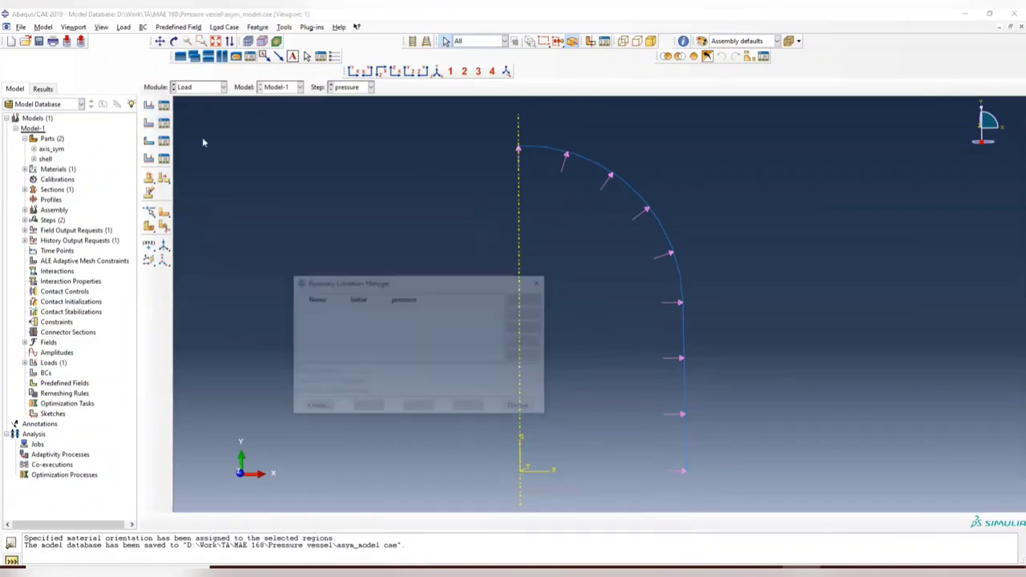
pyautogui.click(315, 407)
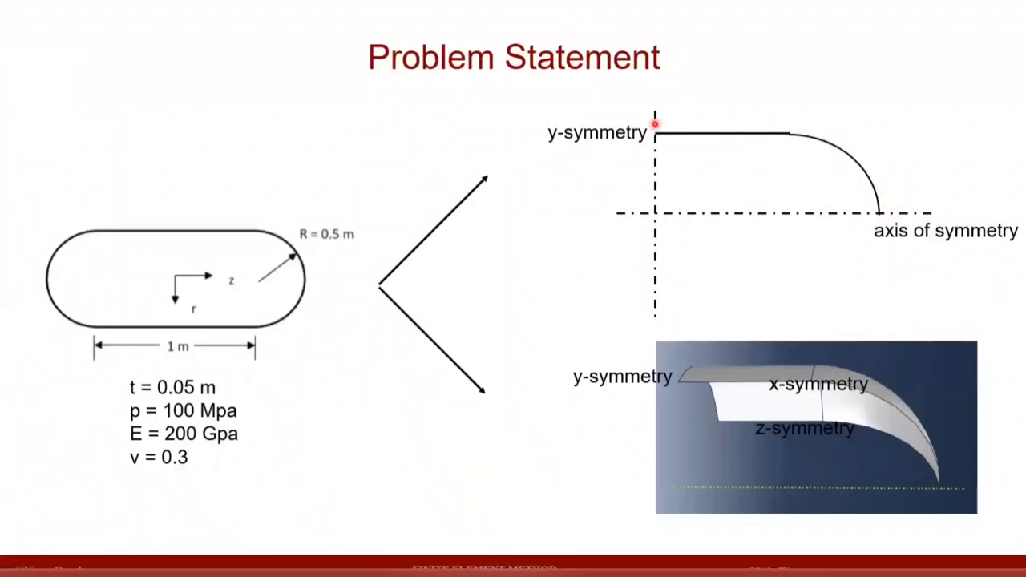
pyautogui.hotkey('alt', 'Tab')
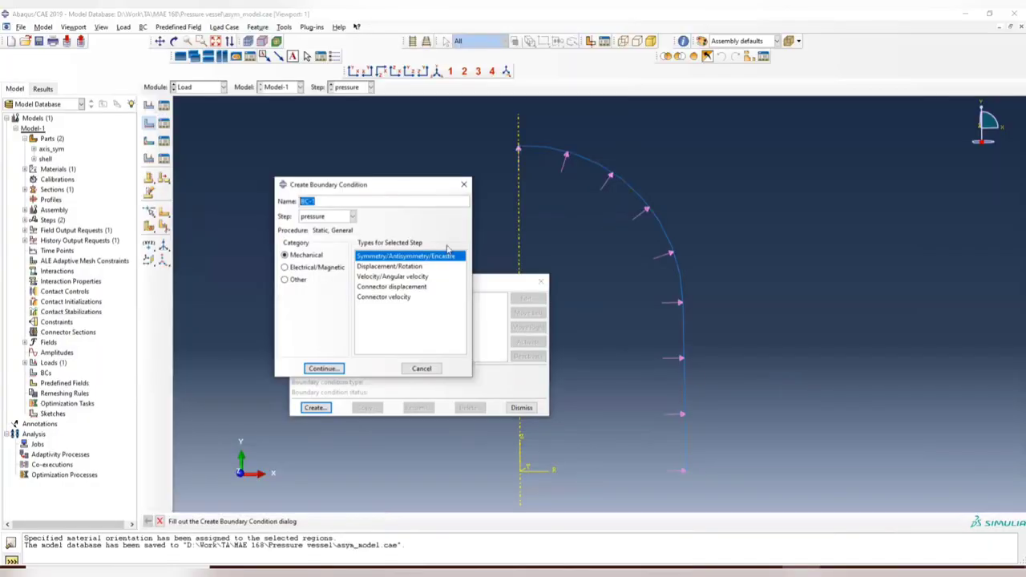
pyautogui.click(353, 217)
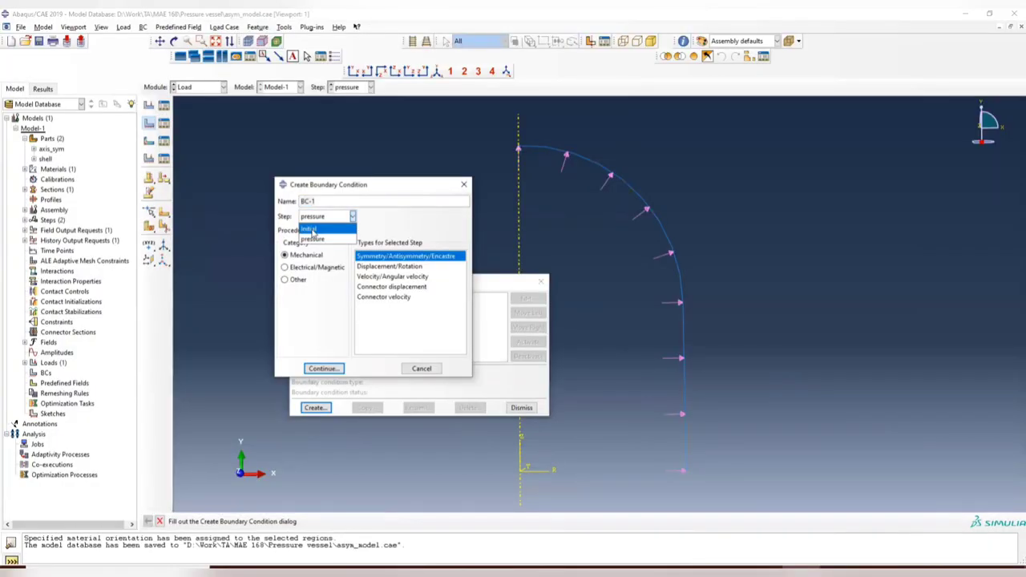
pyautogui.click(312, 230)
pyautogui.click(328, 220)
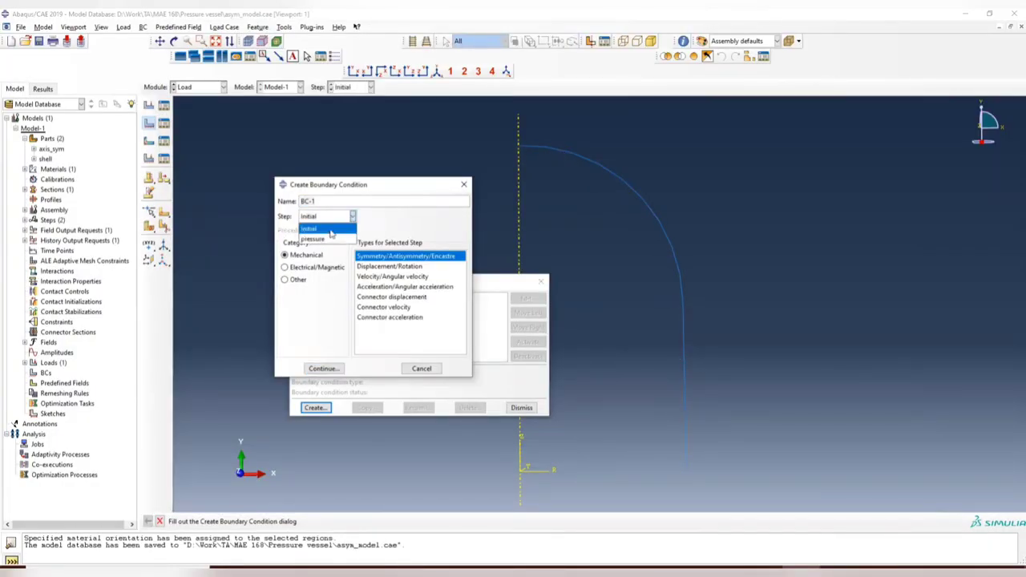
pyautogui.click(325, 230)
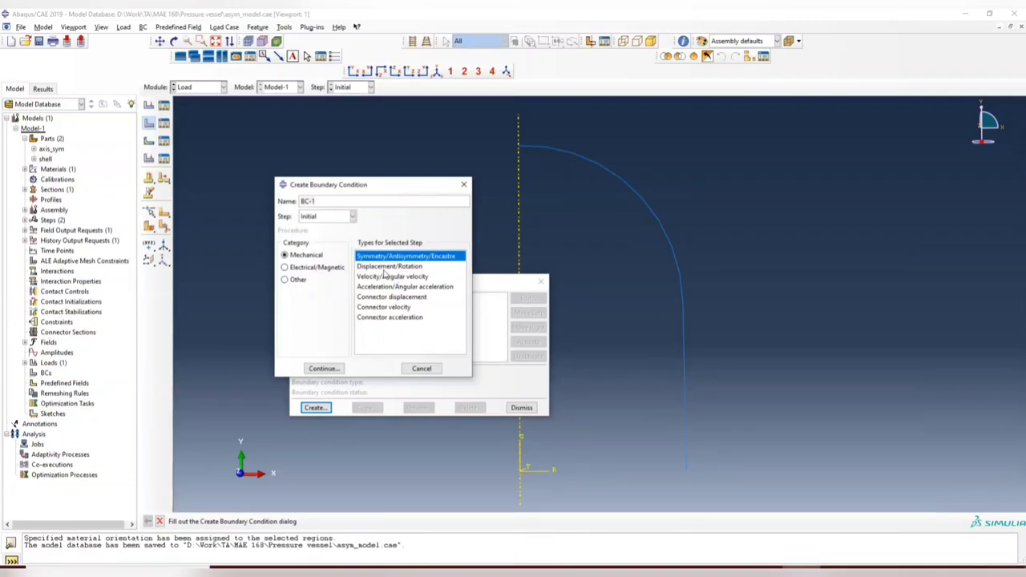
pyautogui.moveTo(343, 201); pyautogui.dragTo(164, 196)
pyautogui.write('y_sym')
pyautogui.click(324, 369)
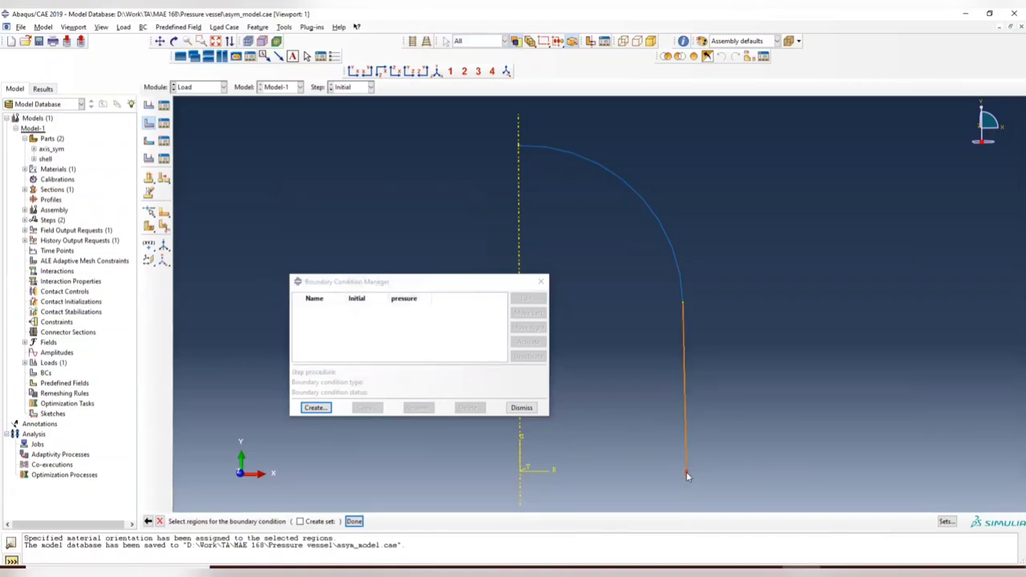
# Step: Apply YSYMM (U2 = UR1 = UR3 = 0) to the lower end point of the straight wall and switch to the Mesh module
pyautogui.hotkey('alt', 'Tab')
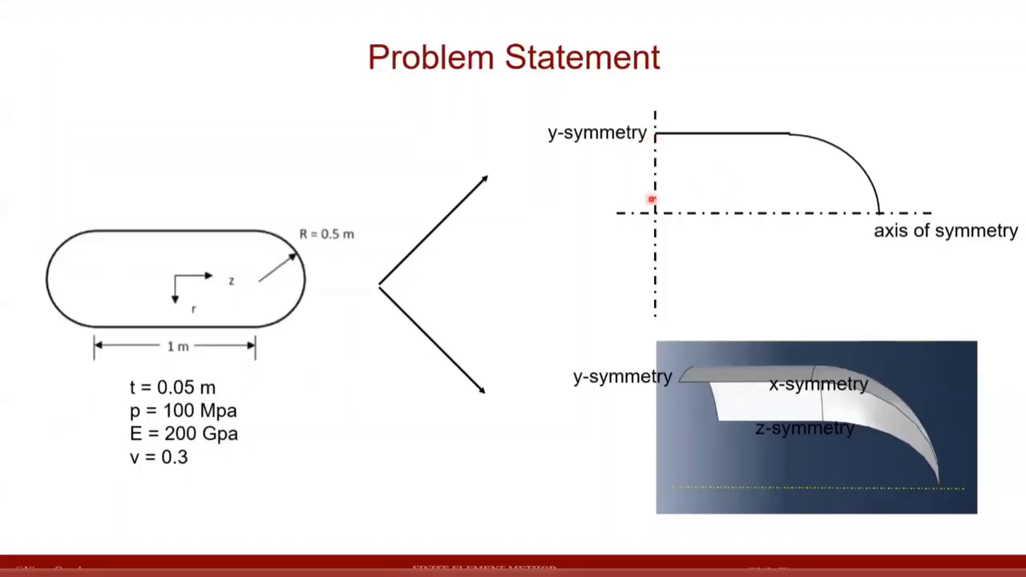
pyautogui.hotkey('alt', 'Tab')
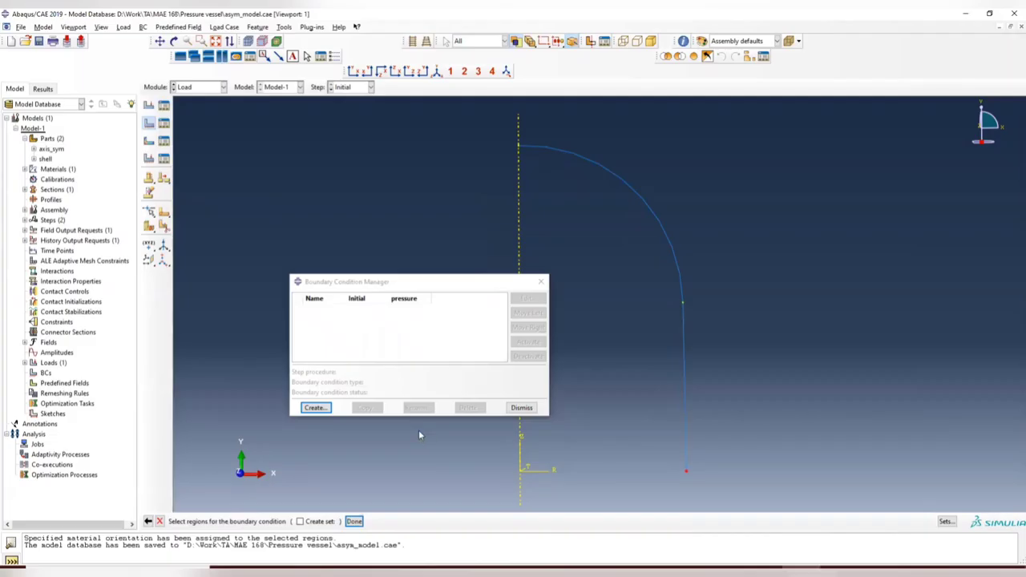
pyautogui.click(354, 521)
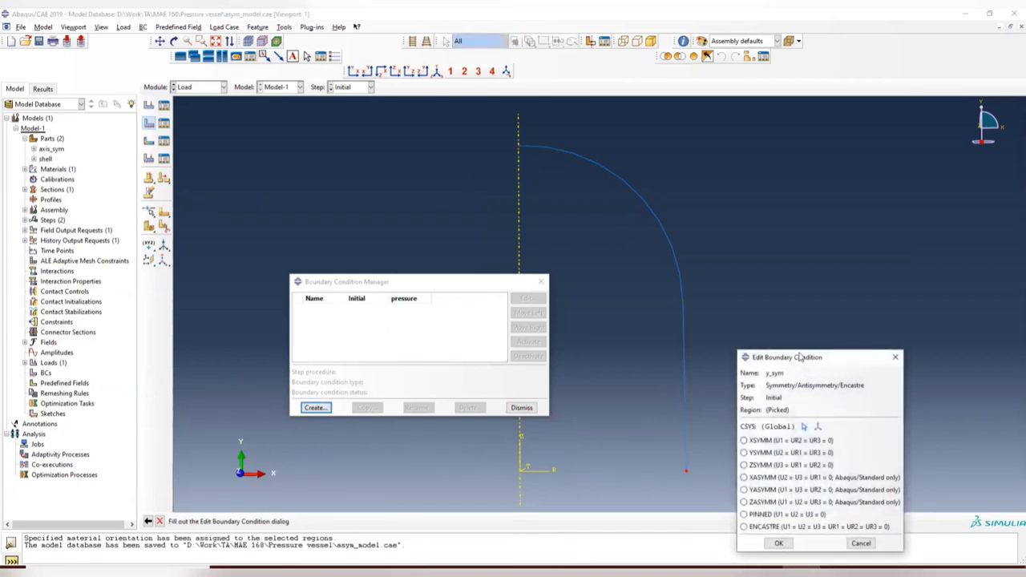
pyautogui.moveTo(801, 357); pyautogui.dragTo(662, 228)
pyautogui.click(607, 322)
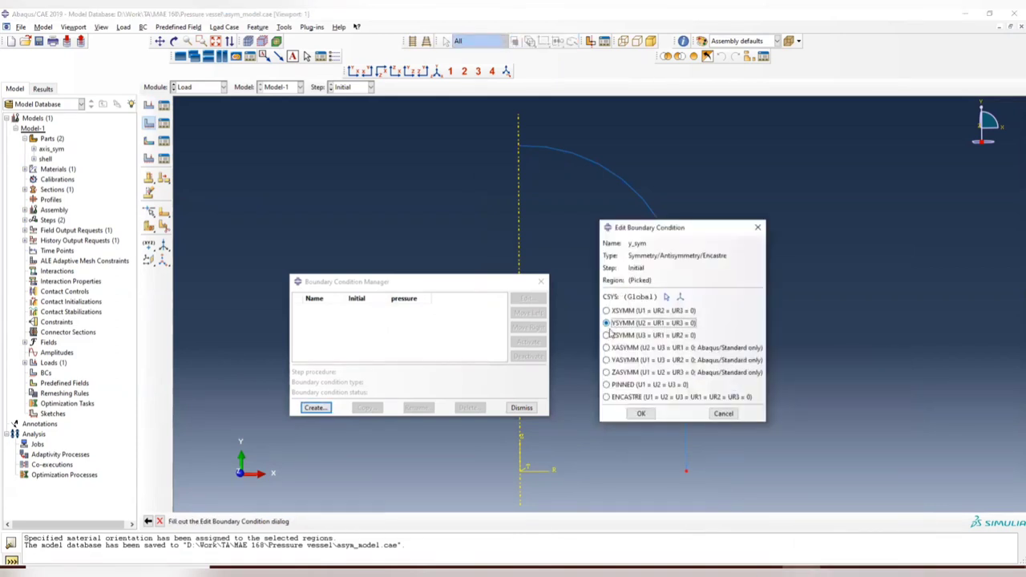
pyautogui.click(641, 414)
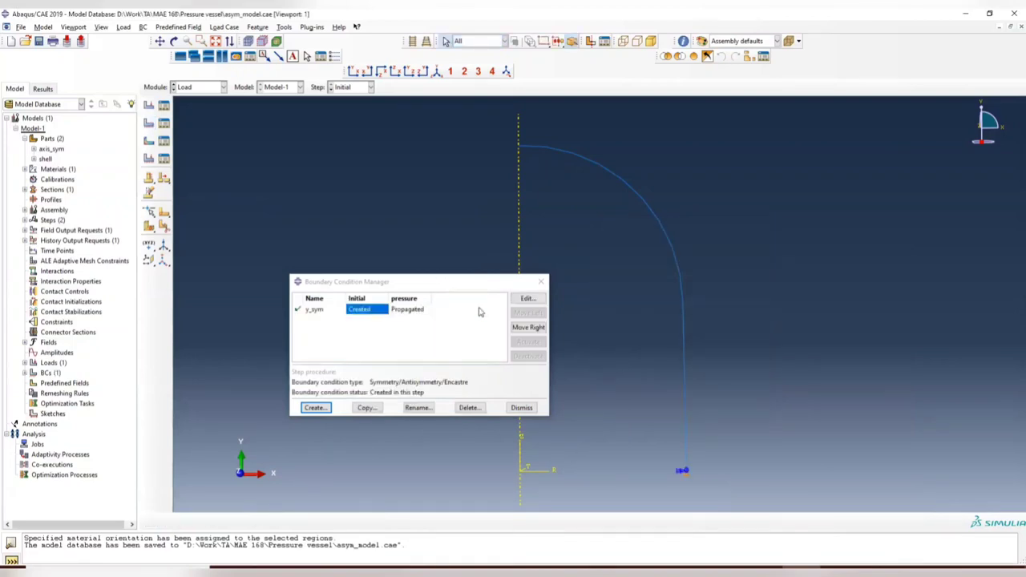
pyautogui.click(541, 281)
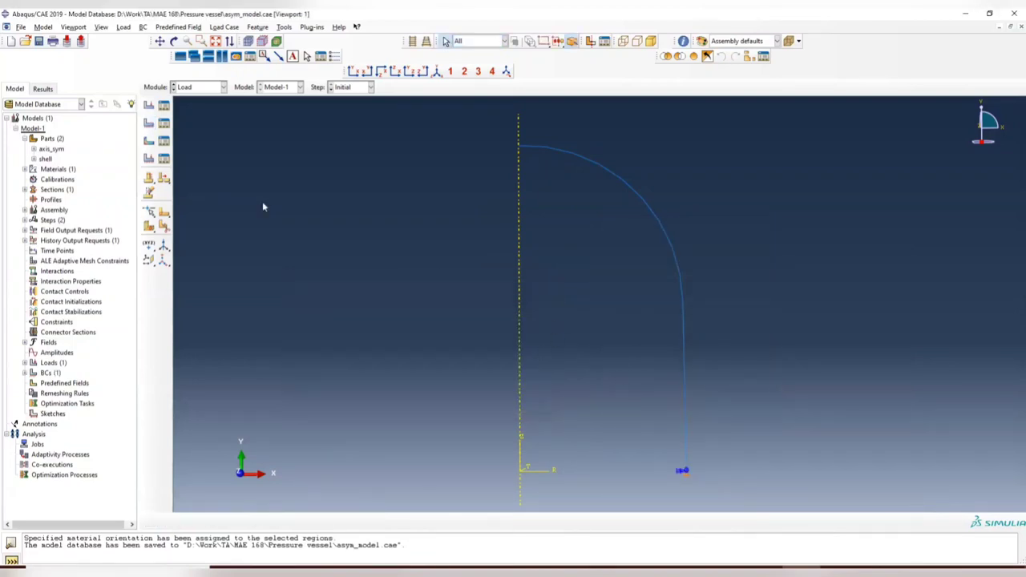
pyautogui.click(200, 88)
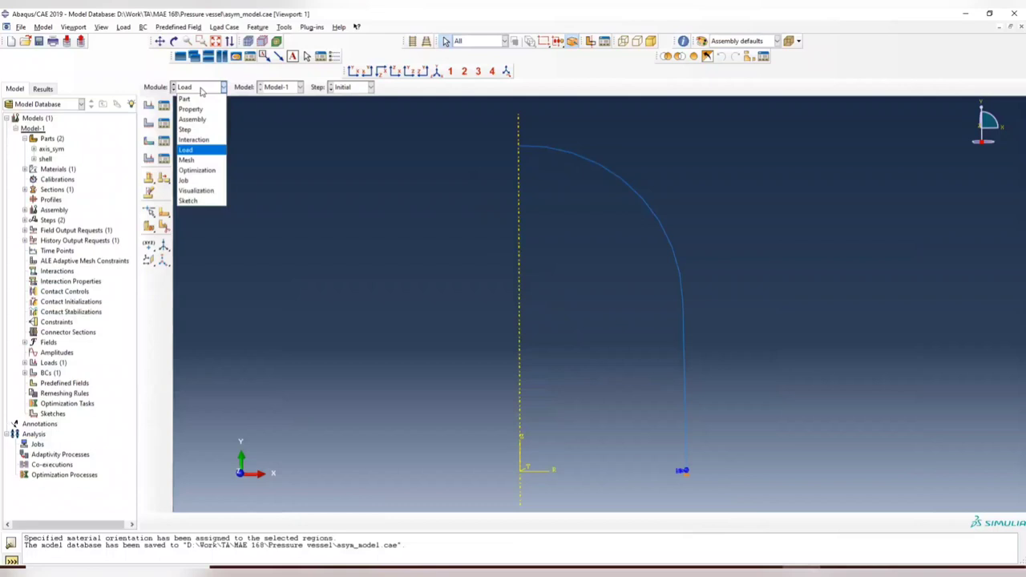
pyautogui.click(191, 160)
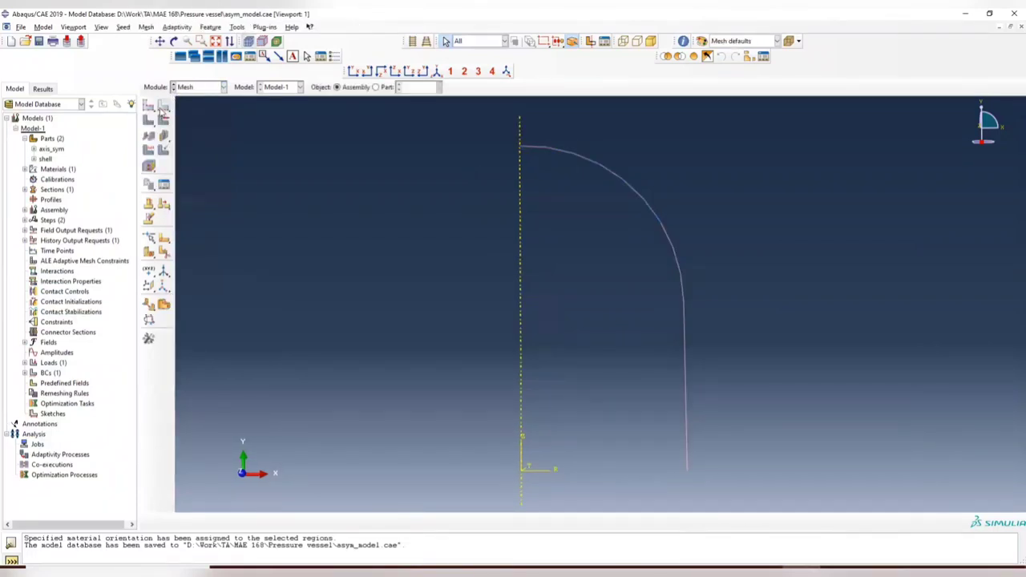
pyautogui.click(146, 27)
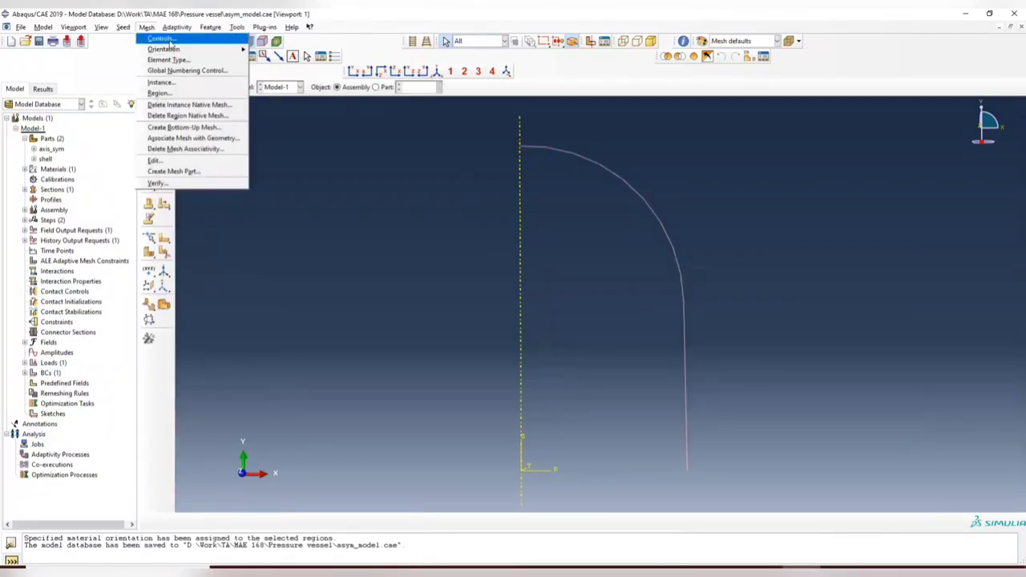
pyautogui.click(170, 44)
pyautogui.moveTo(719, 140); pyautogui.dragTo(581, 325)
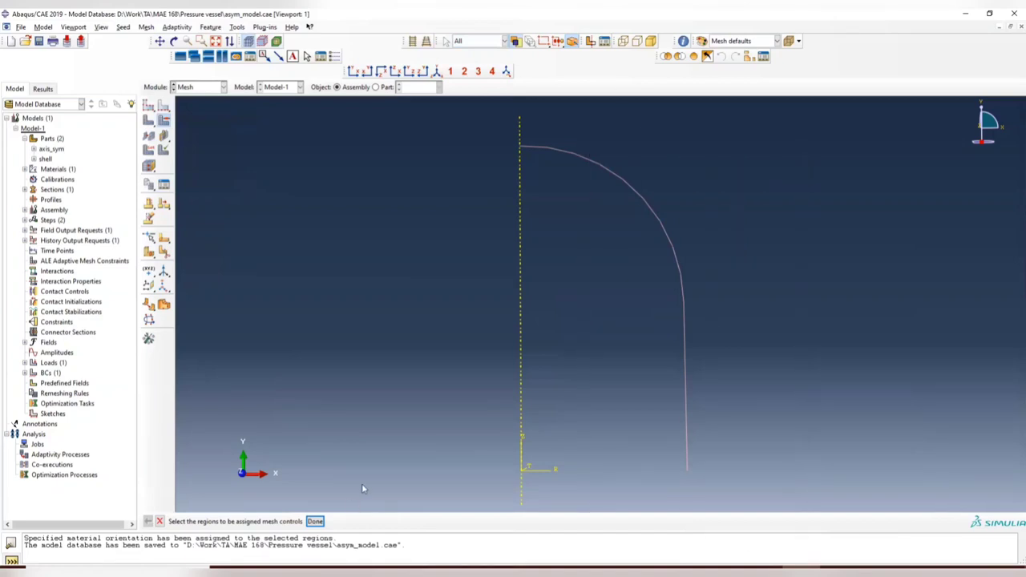
pyautogui.click(159, 522)
# Step: Assign the Standard linear Axisymmetric Stress shell element type SAX1 to both edges of the vessel profile
pyautogui.click(146, 27)
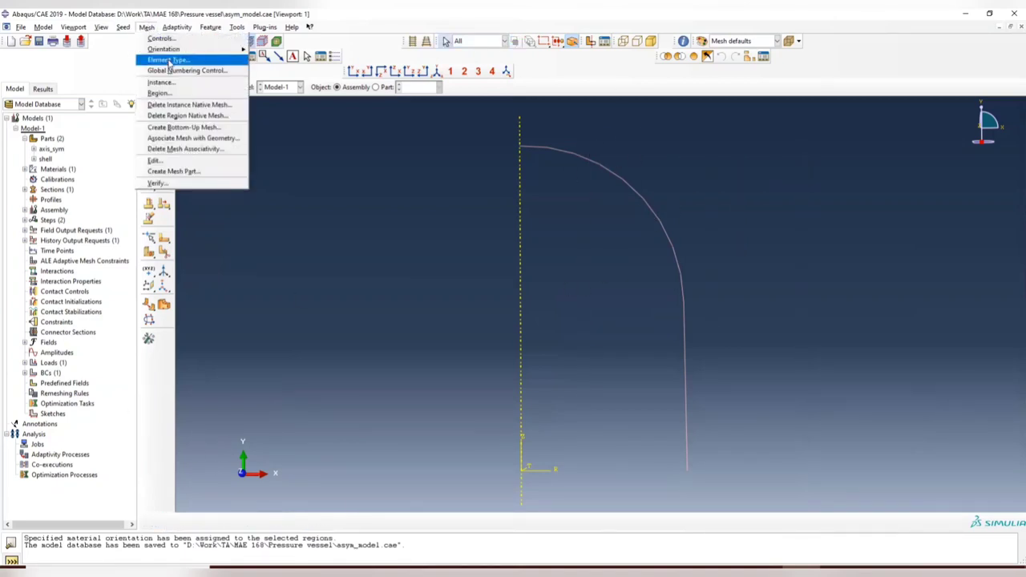
pyautogui.click(172, 60)
pyautogui.moveTo(774, 118); pyautogui.dragTo(551, 491)
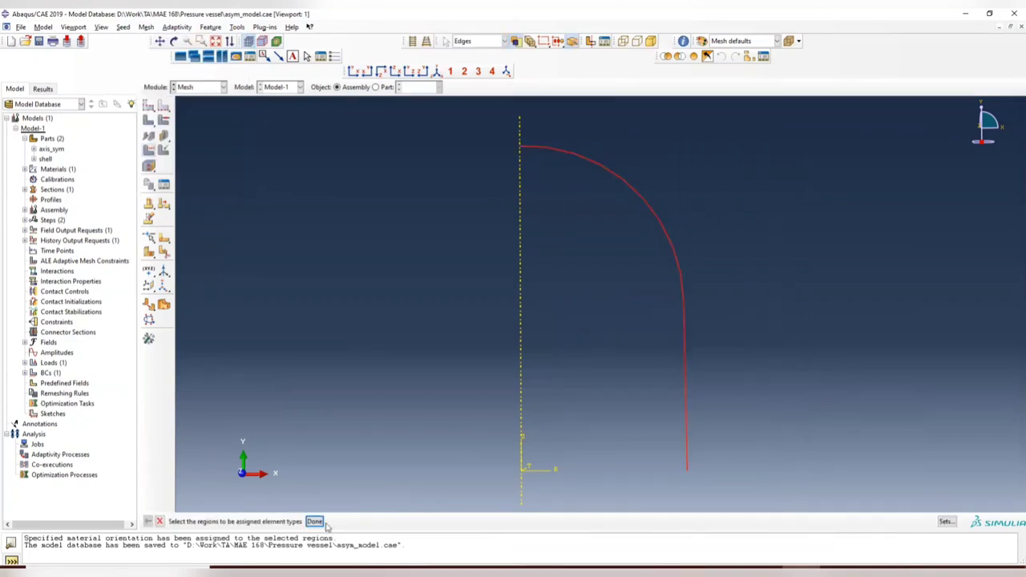
pyautogui.click(314, 521)
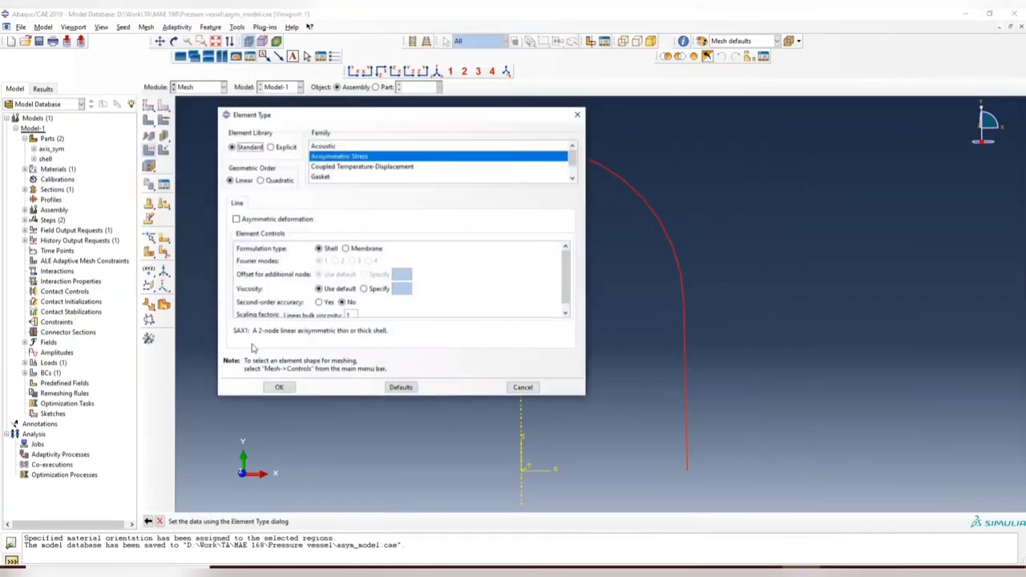
pyautogui.doubleClick(239, 330)
pyautogui.moveTo(245, 331); pyautogui.dragTo(252, 330)
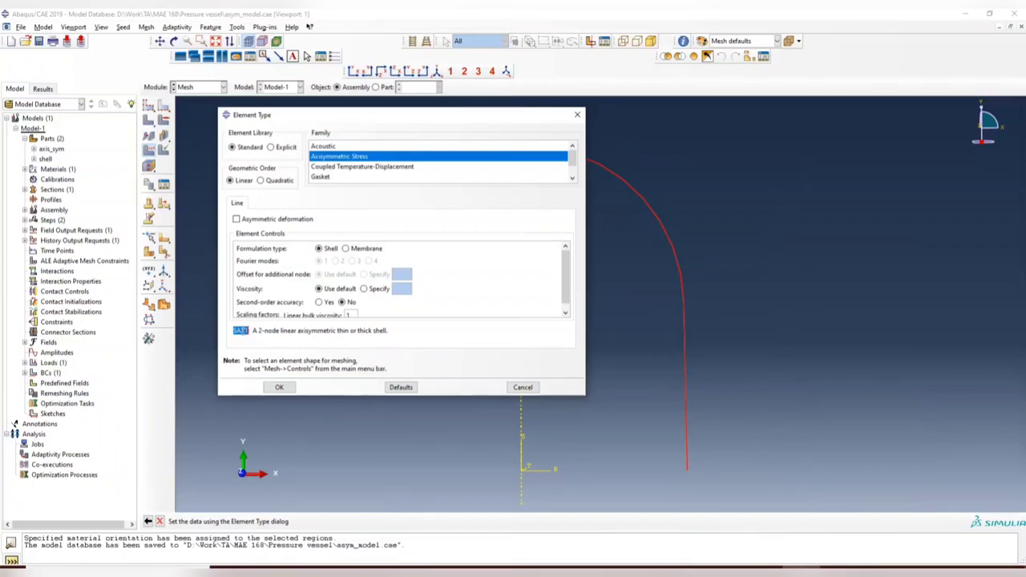
pyautogui.click(279, 387)
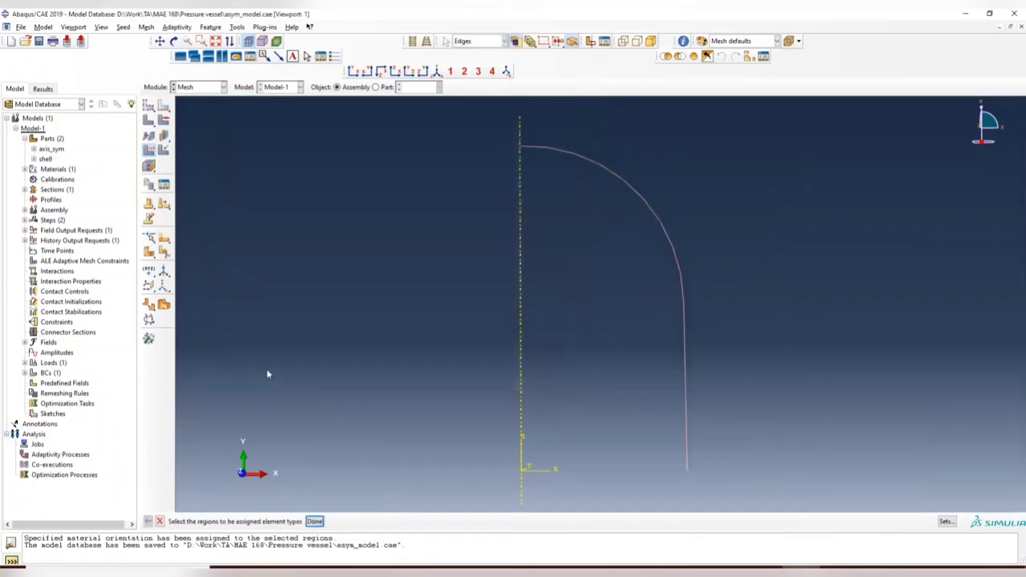
# Step: Seed both edges of the vessel profile by size with an approximate element size of 1e-3
pyautogui.click(164, 106)
pyautogui.click(639, 229)
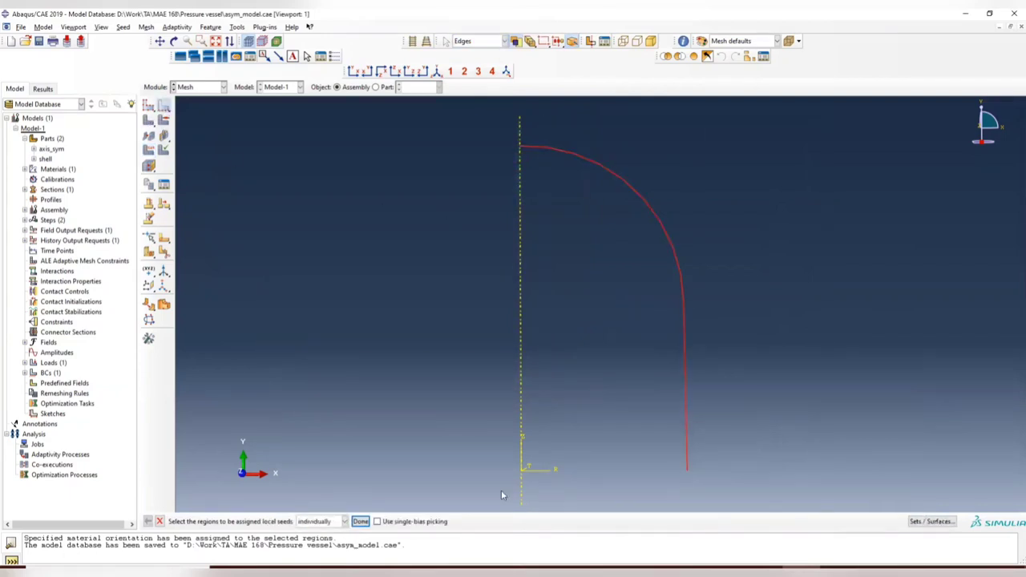
pyautogui.click(360, 521)
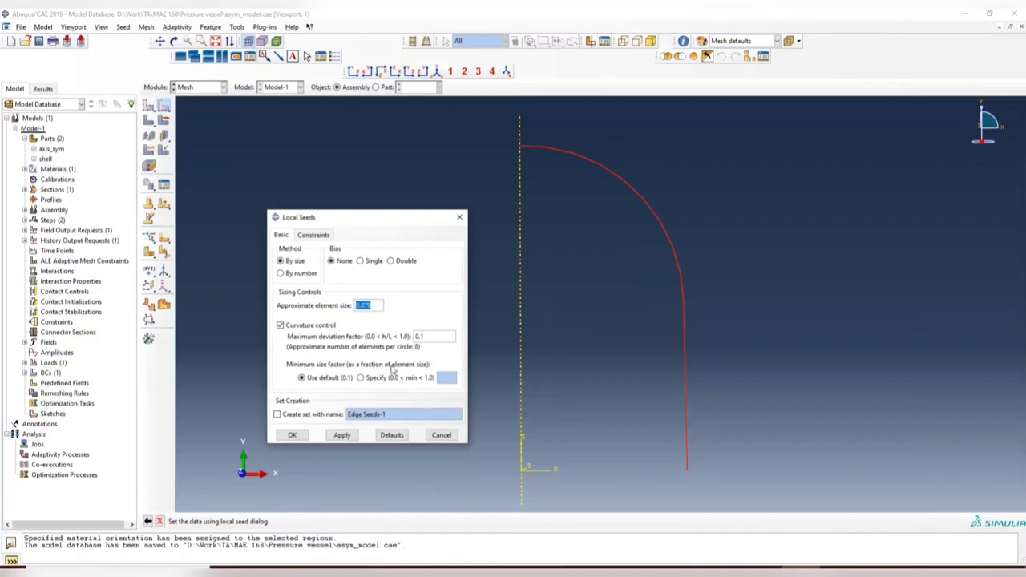
pyautogui.write('1e-3')
pyautogui.click(343, 435)
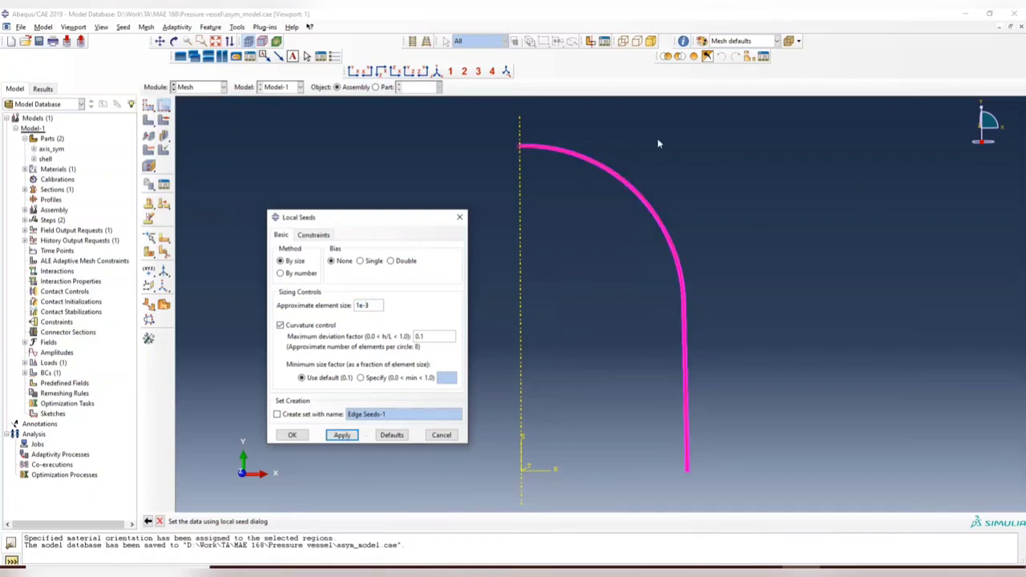
pyautogui.click(460, 216)
# Step: Mesh the part instance and check the number of elements generated
pyautogui.click(148, 120)
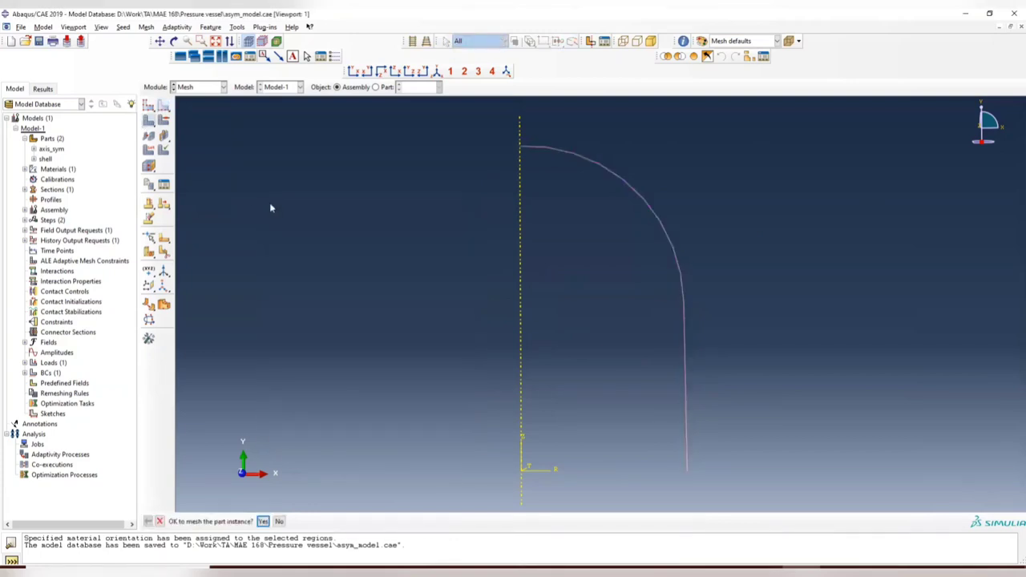
pyautogui.click(263, 522)
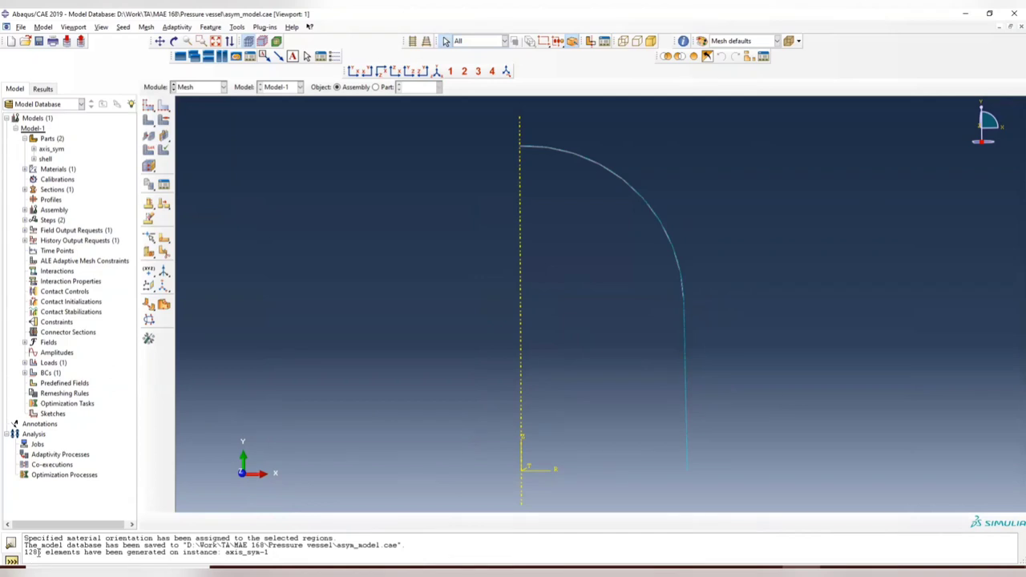
pyautogui.moveTo(40, 554); pyautogui.dragTo(31, 555)
pyautogui.click(34, 552)
pyautogui.click(595, 162)
pyautogui.click(642, 199)
# Step: Try to assign the shell/membrane normal for the meshed vessel profile from the Mesh module
pyautogui.click(149, 167)
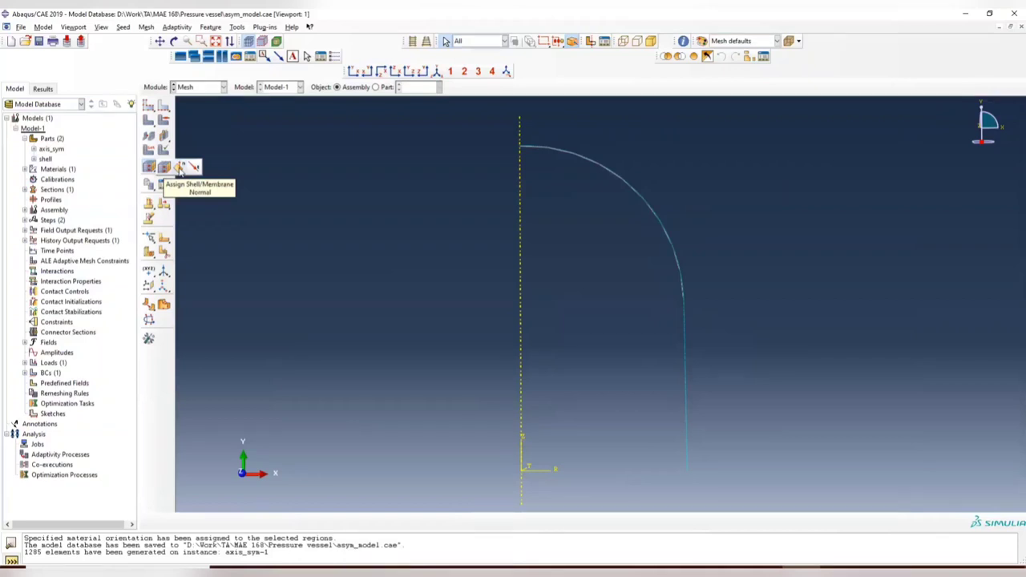
pyautogui.click(180, 167)
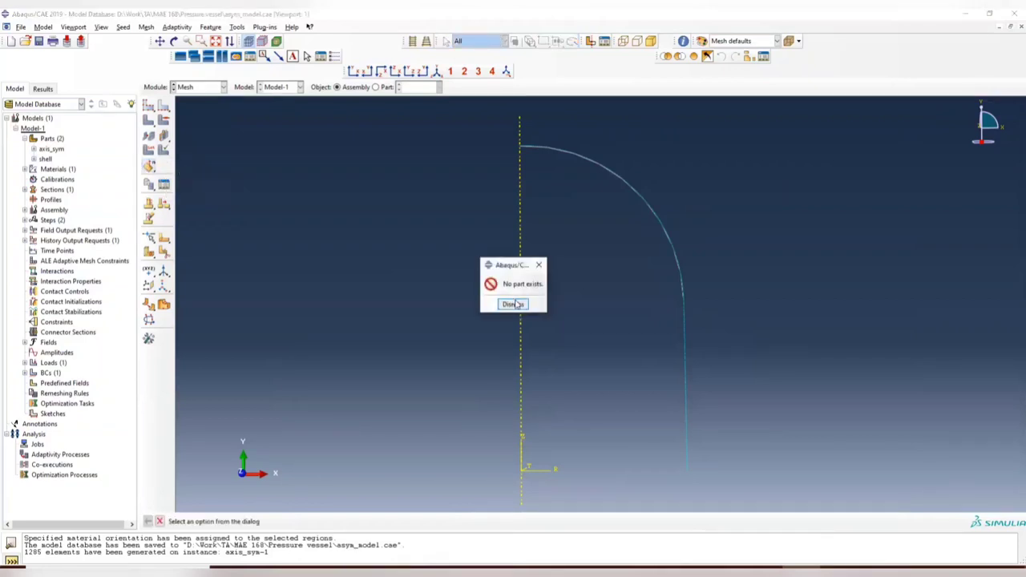
pyautogui.click(513, 305)
pyautogui.keyDown('ctrl'); pyautogui.keyDown('alt'); pyautogui.moveTo(702, 225); pyautogui.dragTo(614, 293); pyautogui.keyUp('alt'); pyautogui.keyUp('ctrl')
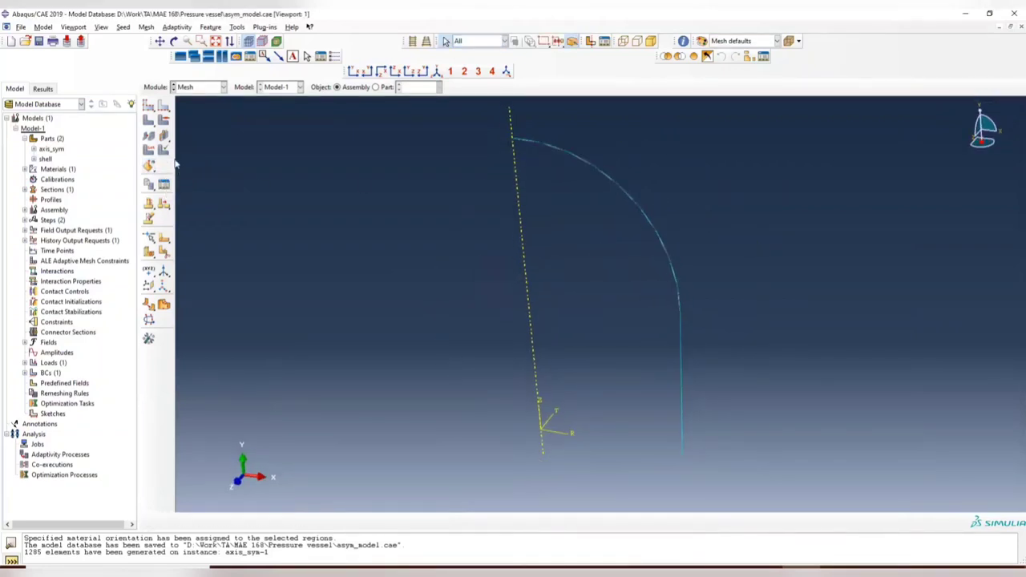
pyautogui.click(150, 167)
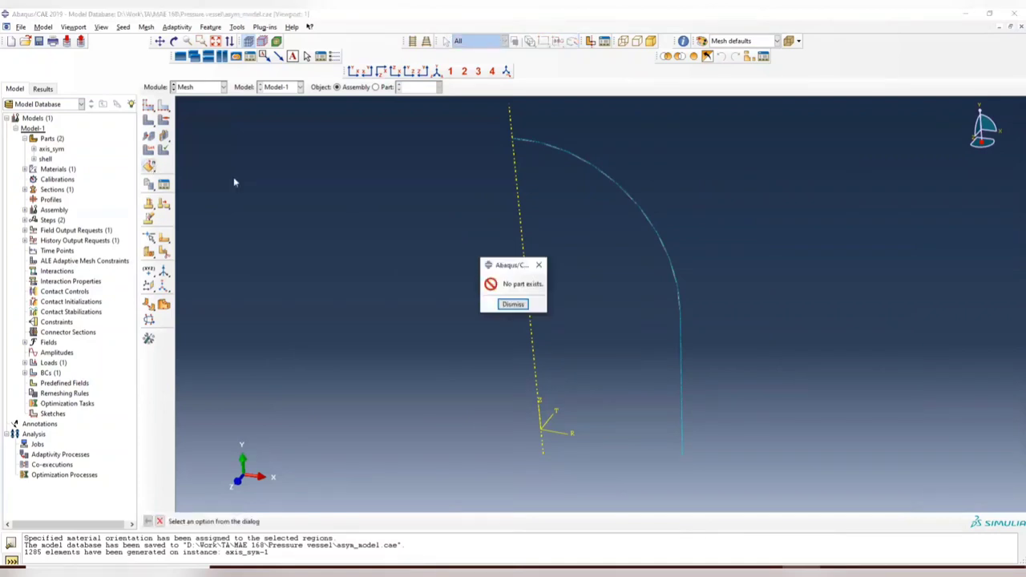
pyautogui.click(513, 302)
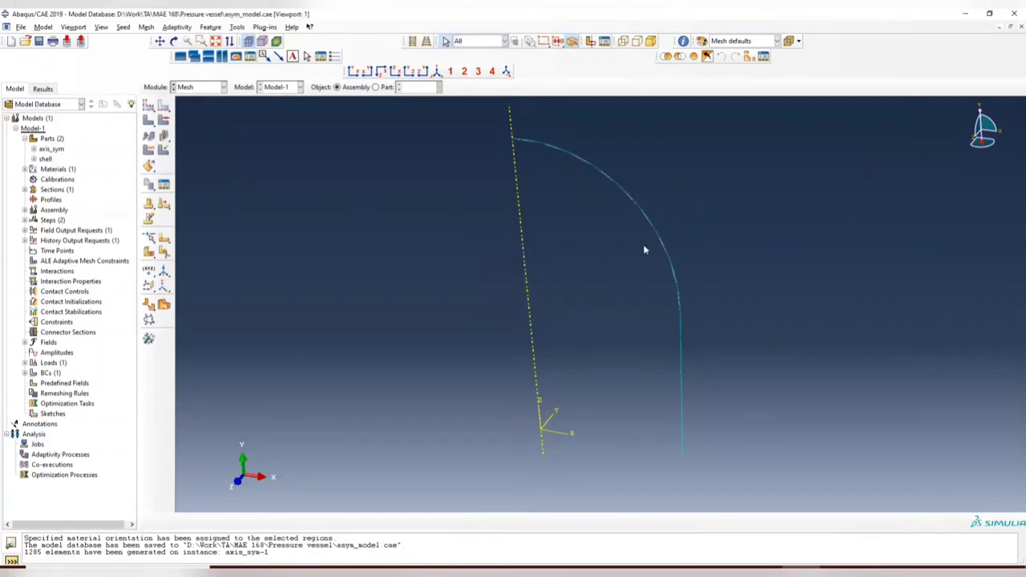
pyautogui.keyDown('ctrl'); pyautogui.keyDown('alt'); pyautogui.moveTo(644, 249); pyautogui.dragTo(662, 237); pyautogui.keyUp('alt'); pyautogui.keyUp('ctrl')
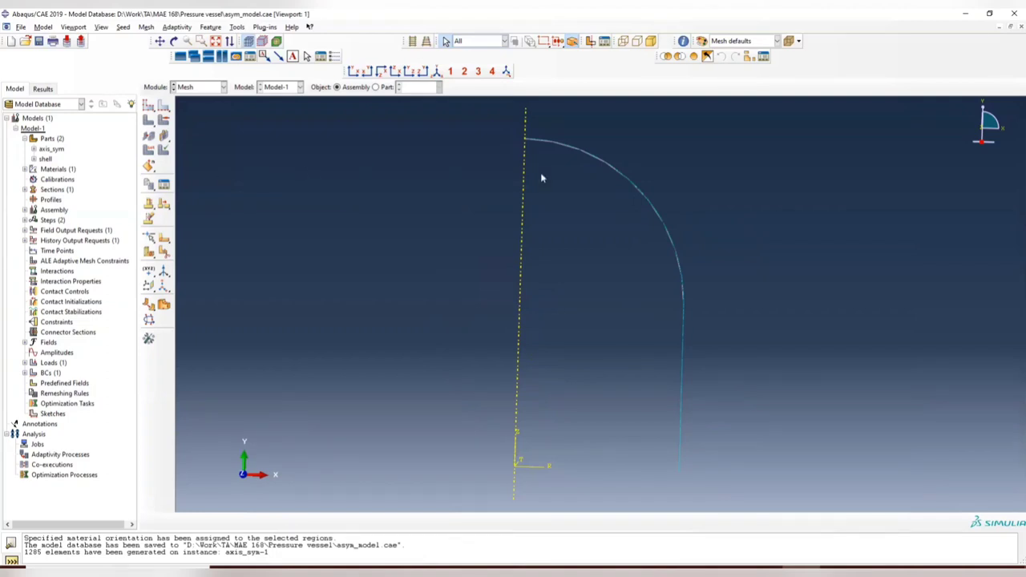
pyautogui.keyDown('ctrl'); pyautogui.keyDown('alt'); pyautogui.moveTo(620, 151); pyautogui.dragTo(574, 210); pyautogui.keyUp('alt'); pyautogui.keyUp('ctrl')
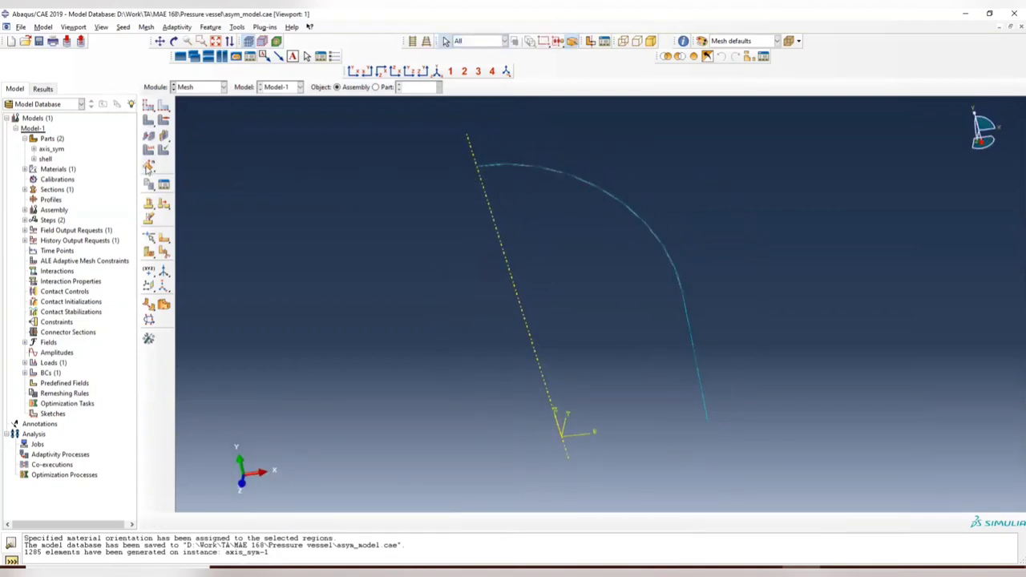
pyautogui.keyDown('ctrl'); pyautogui.keyDown('alt'); pyautogui.moveTo(529, 237); pyautogui.dragTo(561, 220); pyautogui.keyUp('alt'); pyautogui.keyUp('ctrl')
pyautogui.keyDown('ctrl'); pyautogui.keyDown('alt'); pyautogui.moveTo(655, 208); pyautogui.dragTo(642, 263); pyautogui.keyUp('alt'); pyautogui.keyUp('ctrl')
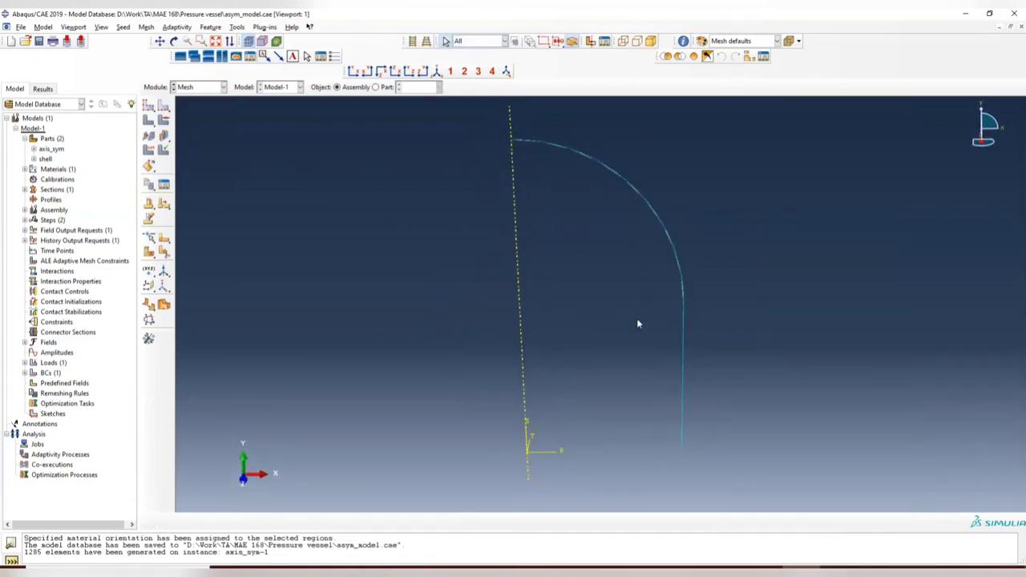
pyautogui.keyDown('ctrl'); pyautogui.keyDown('alt'); pyautogui.moveTo(636, 316); pyautogui.dragTo(608, 239); pyautogui.keyUp('alt'); pyautogui.keyUp('ctrl')
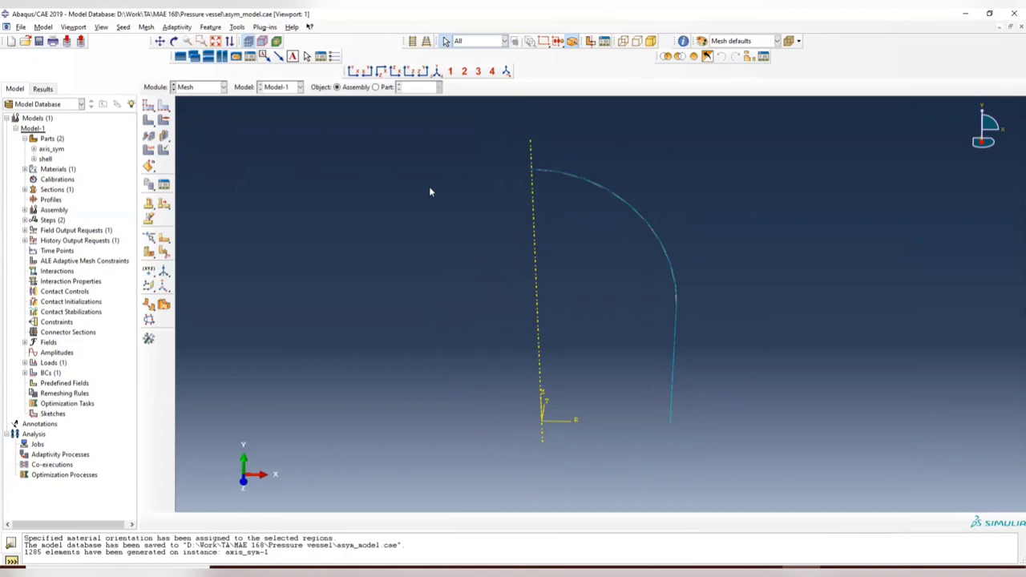
# Step: Switch to the Job module and create a full analysis job named aysm_model from Model-1 with default settings
pyautogui.click(223, 86)
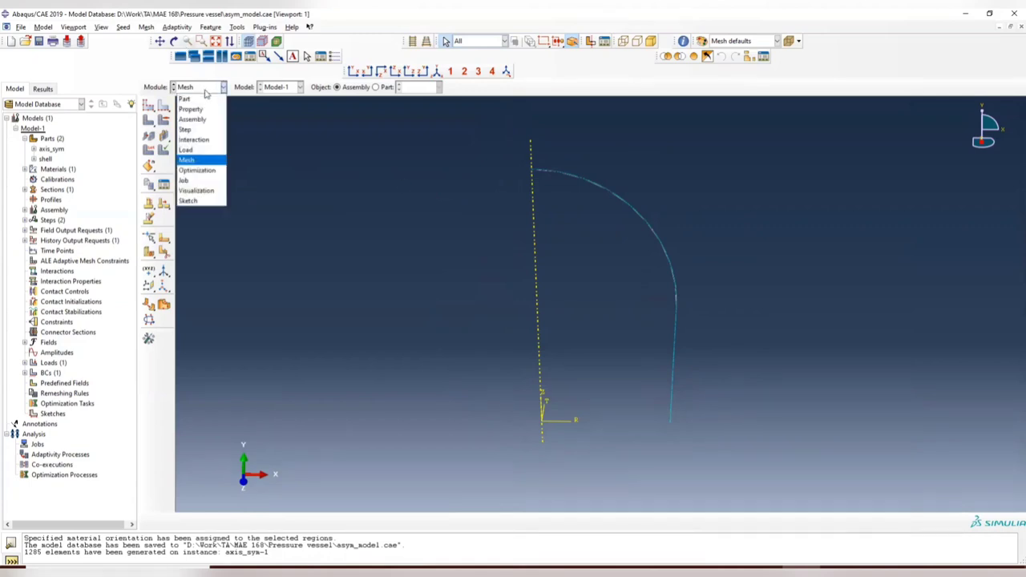
pyautogui.click(196, 181)
pyautogui.click(165, 106)
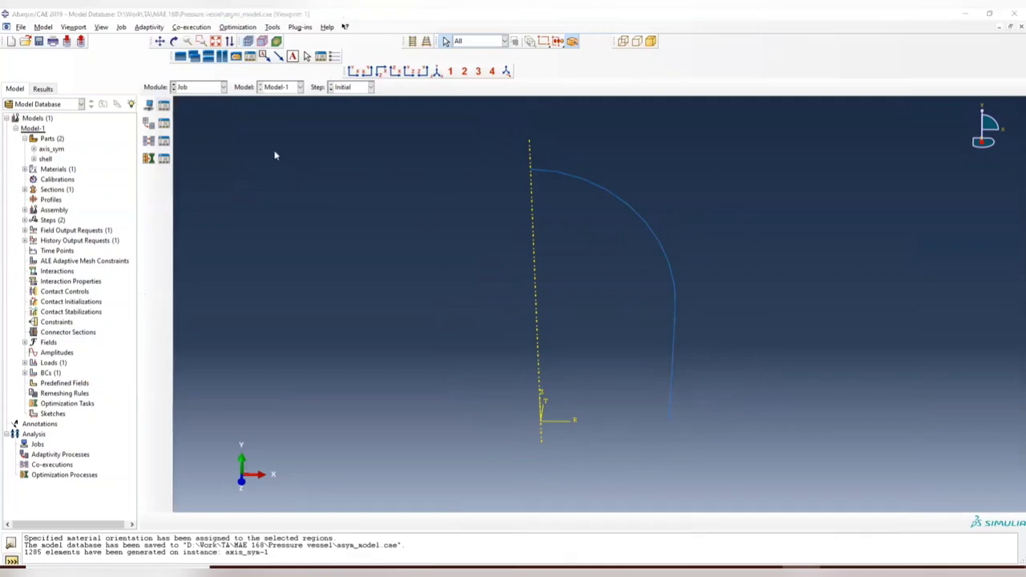
pyautogui.moveTo(805, 125); pyautogui.dragTo(471, 126)
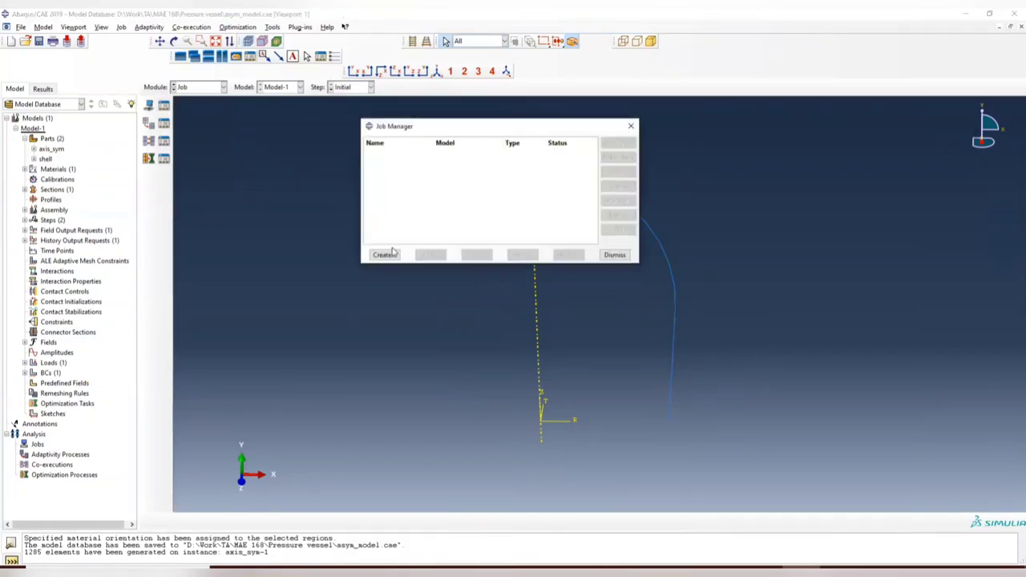
pyautogui.click(384, 254)
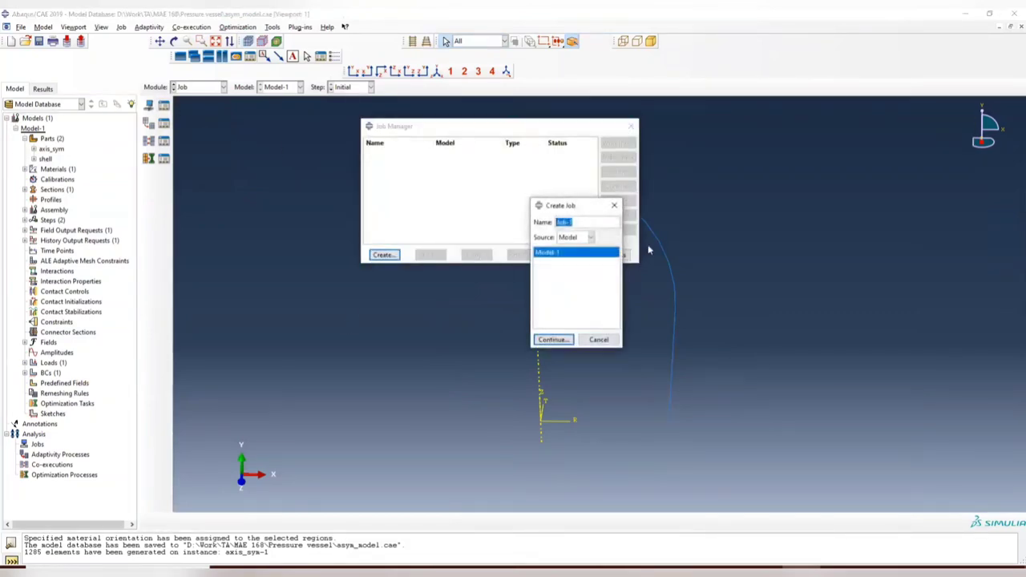
pyautogui.write('aysm_model')
pyautogui.click(553, 340)
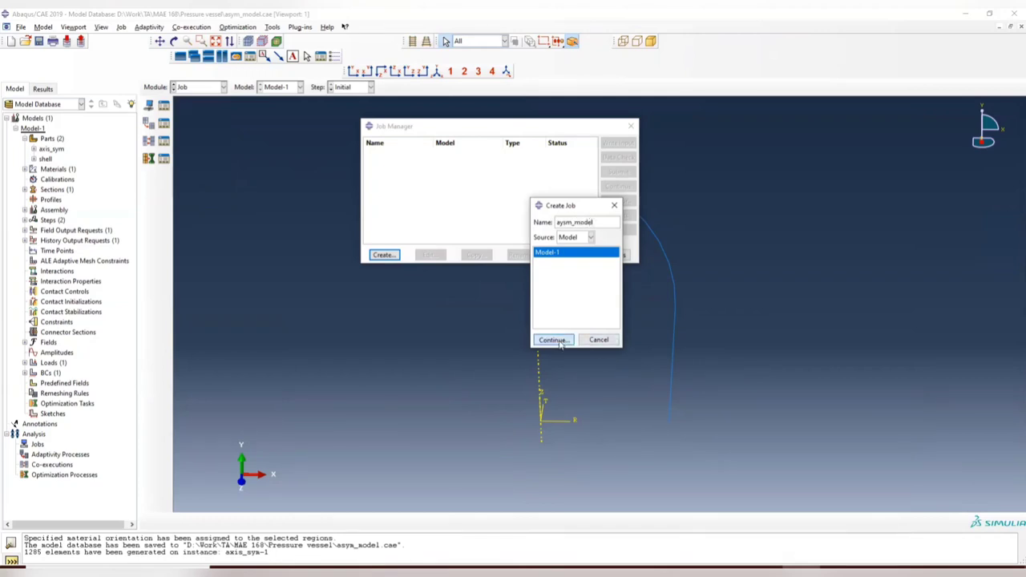
pyautogui.click(514, 417)
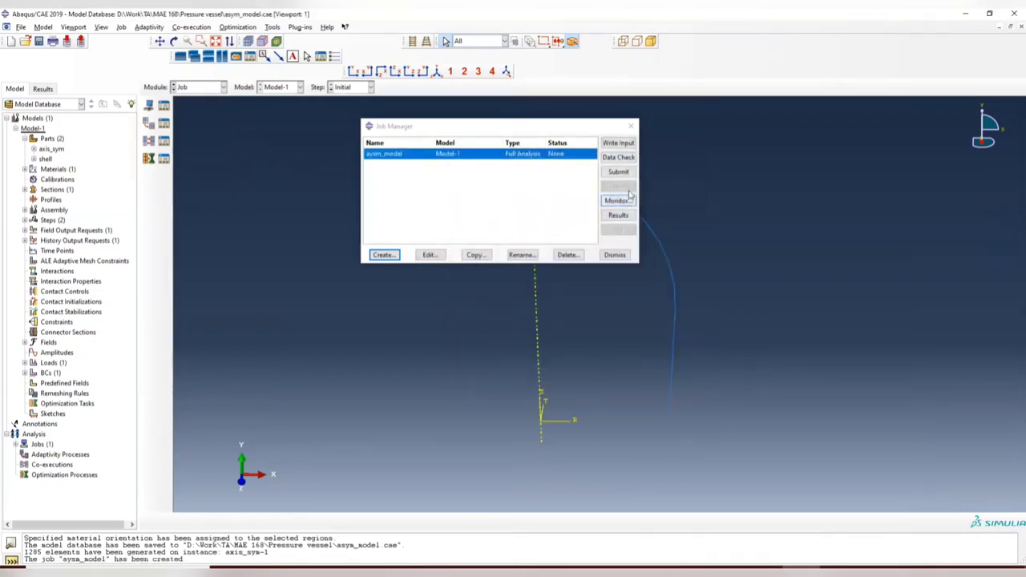
# Step: Submit the aysm_model job for analysis and monitor its progress
pyautogui.click(619, 171)
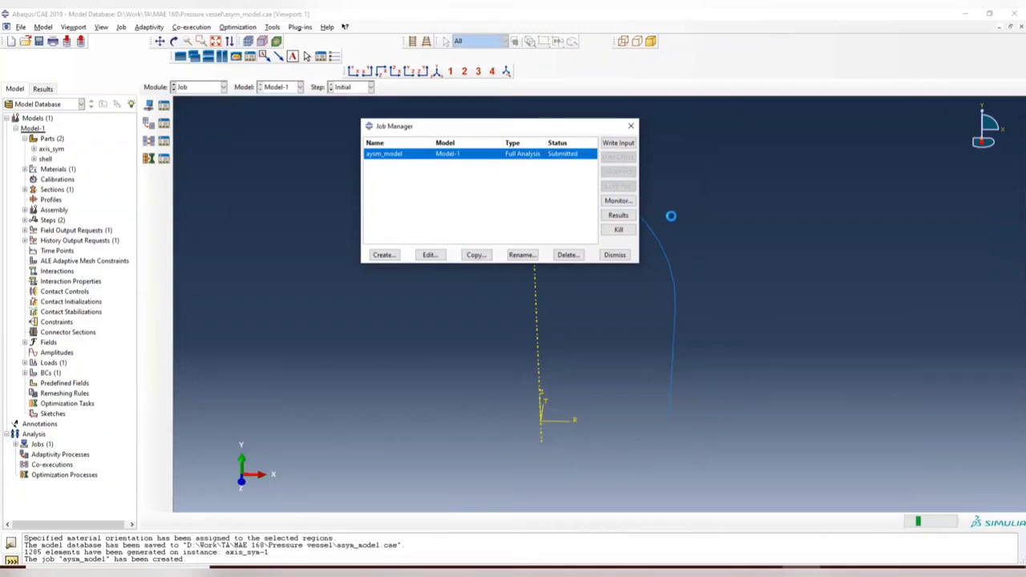
pyautogui.click(630, 202)
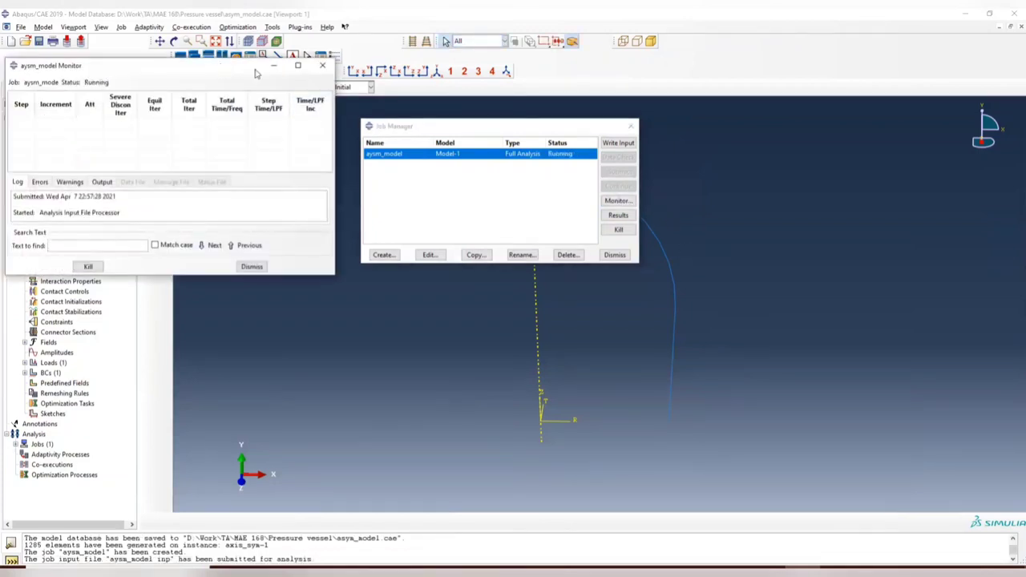
pyautogui.moveTo(255, 73); pyautogui.dragTo(905, 123)
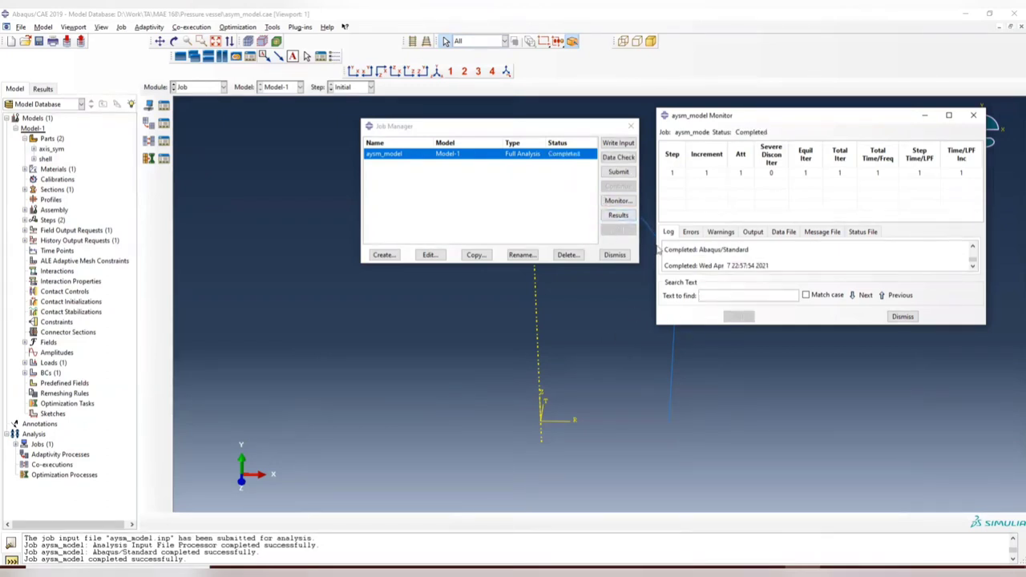
# Step: Look back through the message log for the number of elements generated on the vessel instance
pyautogui.scroll(3, 80, 559)
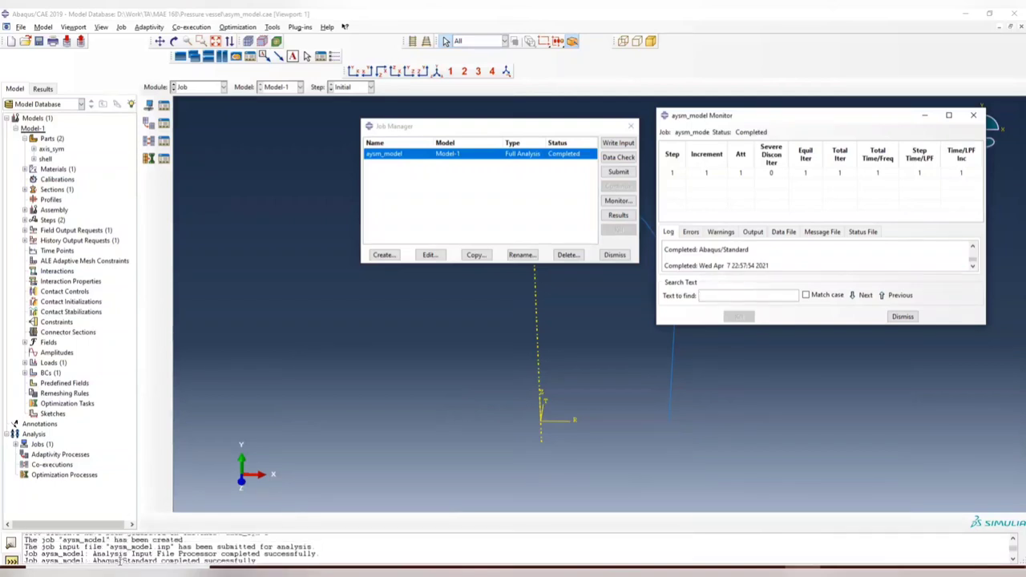
pyautogui.doubleClick(30, 551)
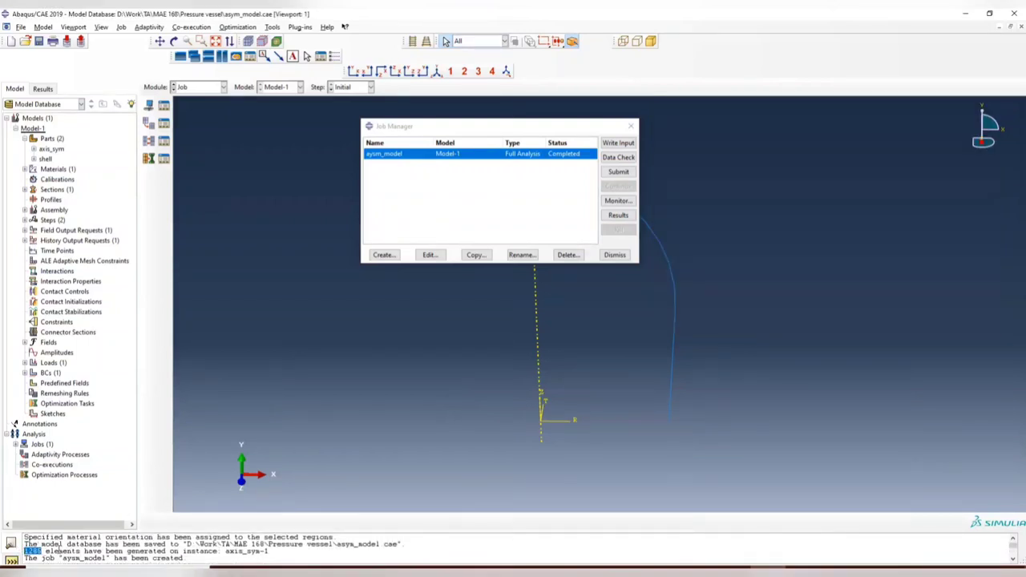
pyautogui.click(807, 568)
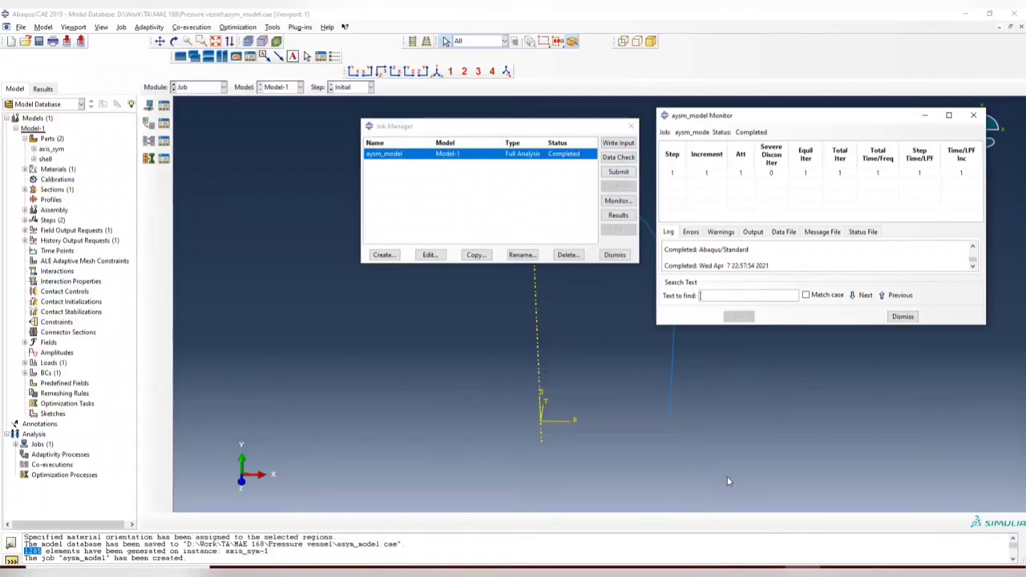
# Step: Open the aysm_model results, plot the Mises stress contours on the deformed shape and inspect them from several angles
pyautogui.click(624, 218)
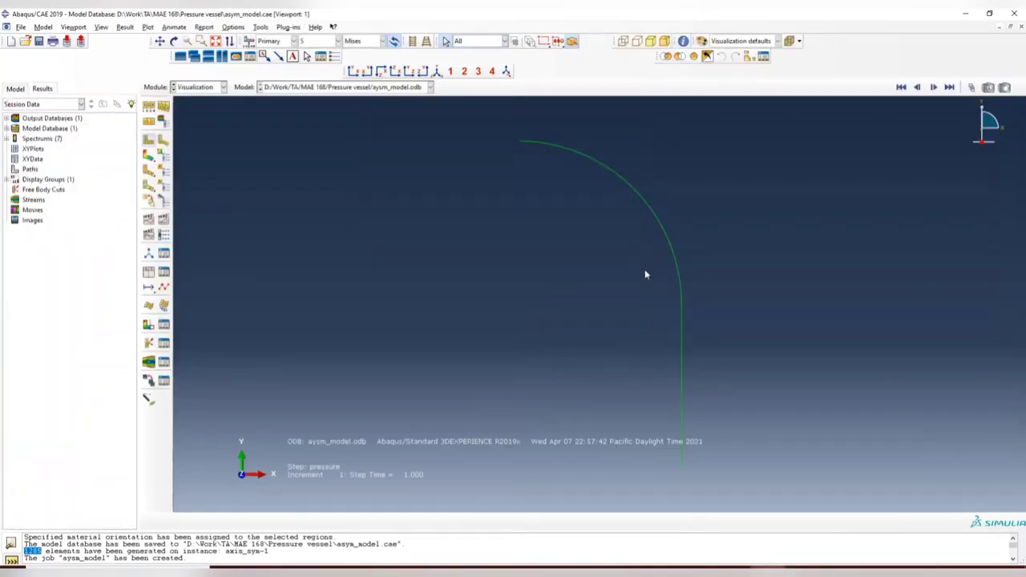
pyautogui.click(153, 157)
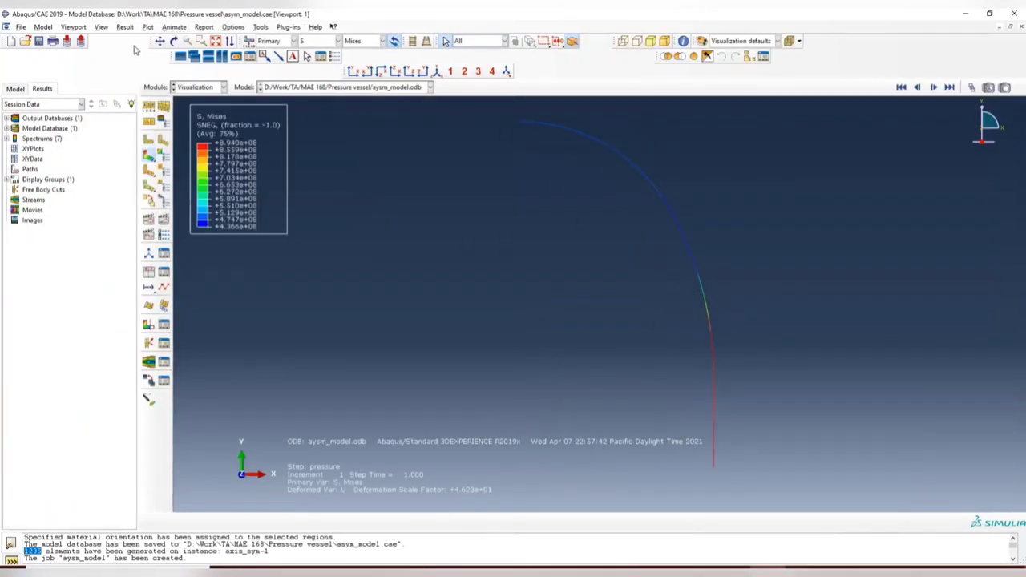
pyautogui.moveTo(713, 289)
pyautogui.keyDown('ctrl'); pyautogui.keyDown('alt'); pyautogui.mouseDown()
pyautogui.moveTo(572, 300)
pyautogui.moveTo(649, 300)
pyautogui.moveTo(687, 260)
pyautogui.moveTo(724, 288)
pyautogui.moveTo(717, 283)
pyautogui.mouseUp(); pyautogui.keyUp('alt'); pyautogui.keyUp('ctrl')
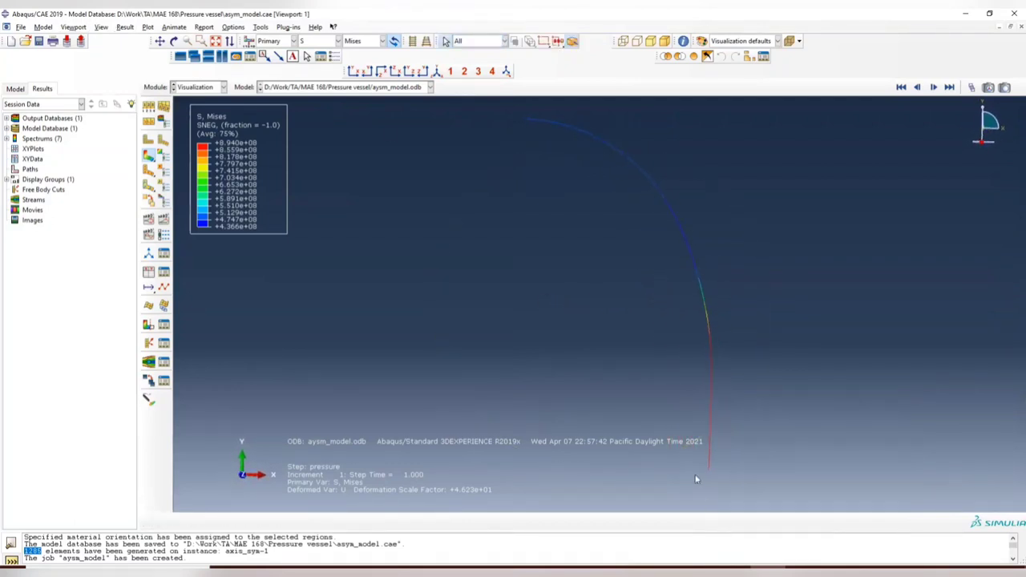
pyautogui.keyDown('ctrl'); pyautogui.keyDown('alt'); pyautogui.moveTo(696, 478); pyautogui.dragTo(697, 321); pyautogui.keyUp('alt'); pyautogui.keyUp('ctrl')
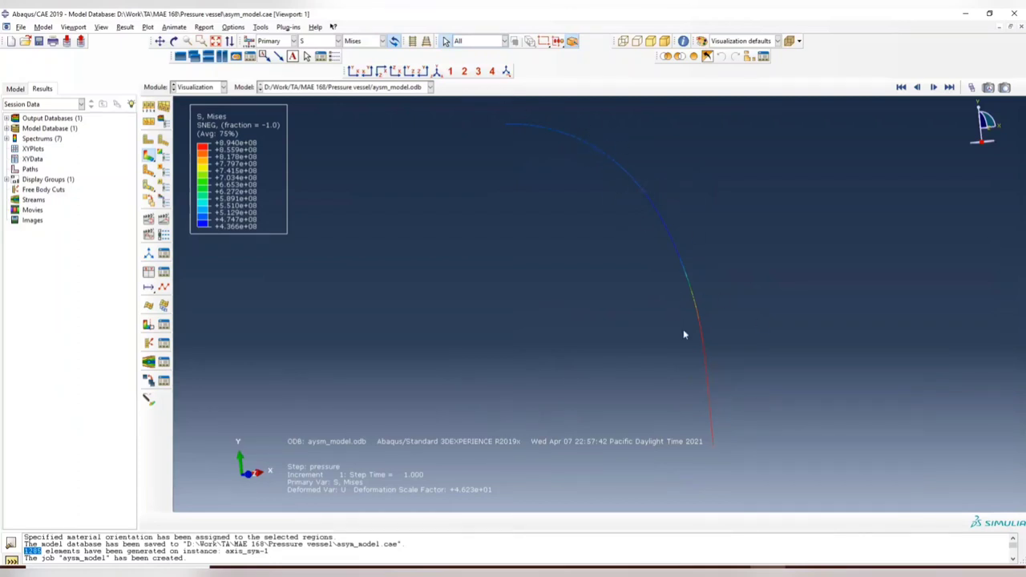
pyautogui.keyDown('ctrl'); pyautogui.keyDown('alt'); pyautogui.moveTo(644, 312); pyautogui.dragTo(606, 267); pyautogui.keyUp('alt'); pyautogui.keyUp('ctrl')
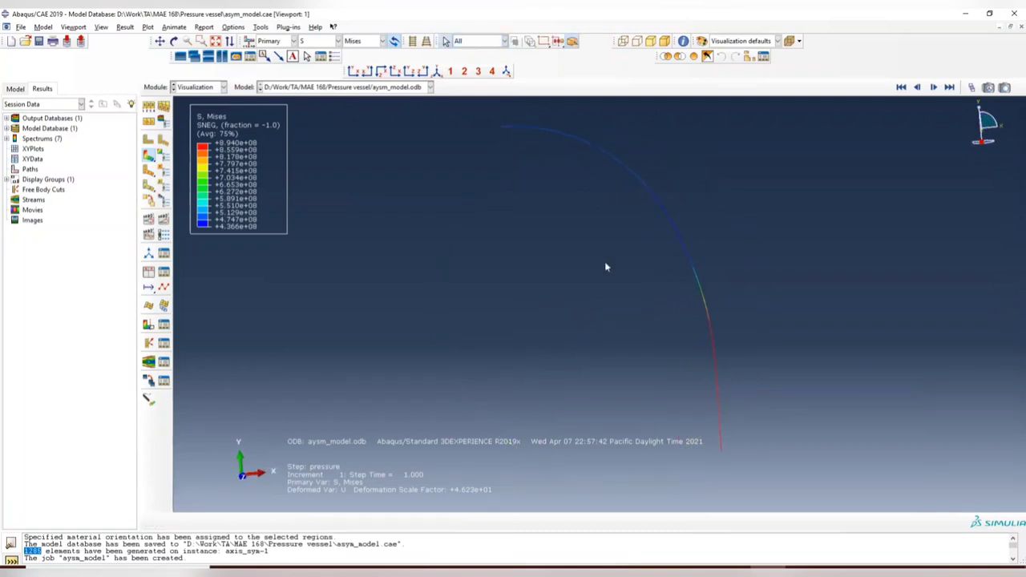
# Step: Sweep the displayed axisymmetric elements from 0 to 360 degrees using 360 segments in the ODB display options
pyautogui.click(103, 28)
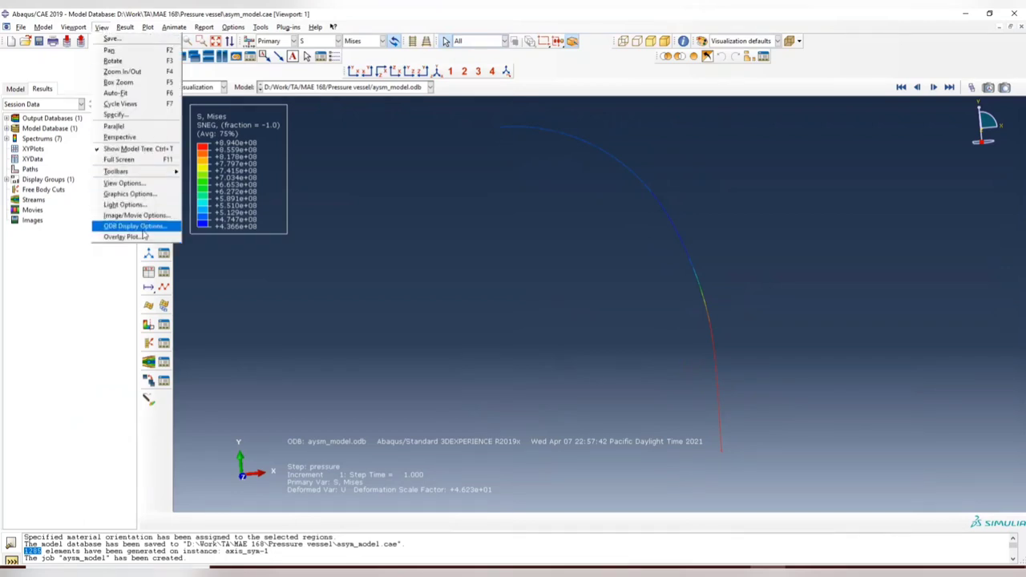
pyautogui.click(143, 228)
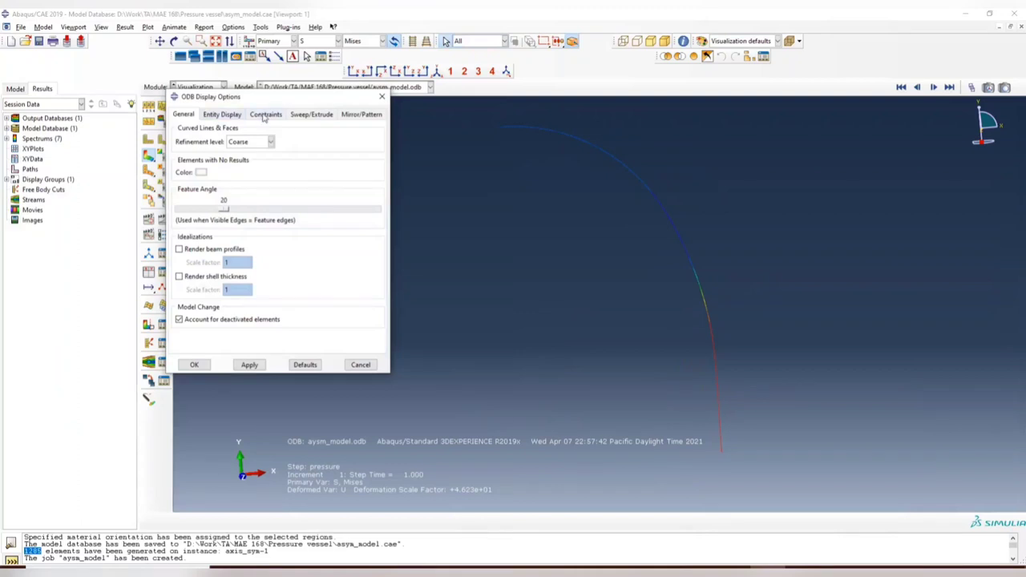
pyautogui.click(310, 115)
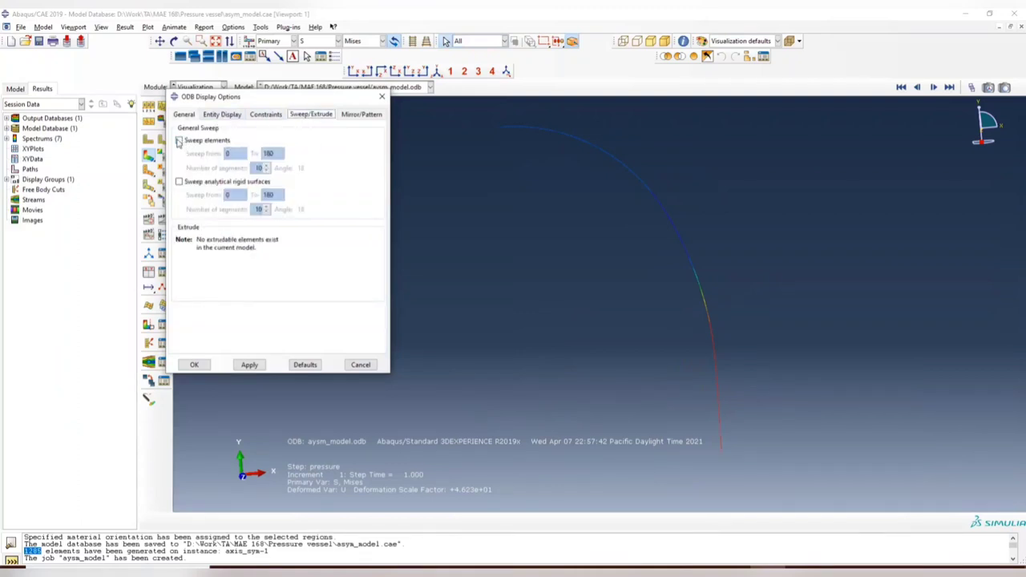
pyautogui.click(179, 141)
pyautogui.doubleClick(277, 152)
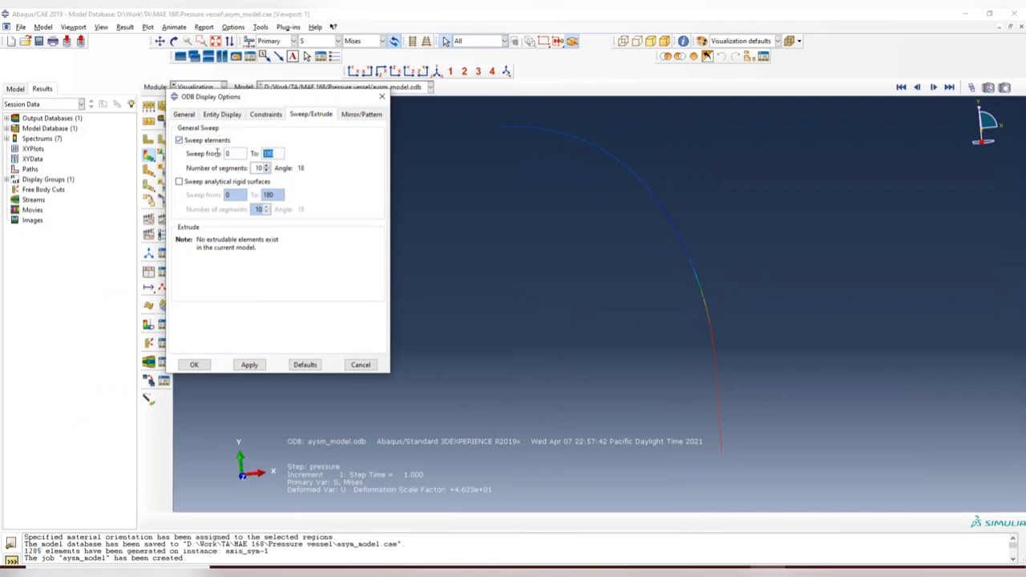
pyautogui.write('360')
pyautogui.click(254, 167)
pyautogui.doubleClick(255, 168)
pyautogui.write('360')
pyautogui.click(250, 365)
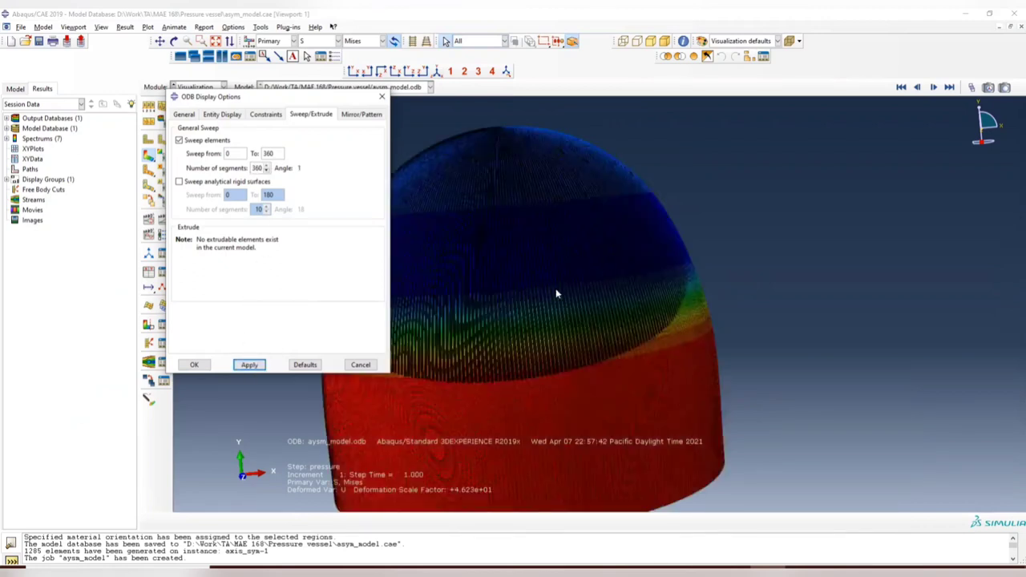
pyautogui.keyDown('ctrl'); pyautogui.keyDown('alt'); pyautogui.moveTo(534, 295); pyautogui.dragTo(658, 275); pyautogui.keyUp('alt'); pyautogui.keyUp('ctrl')
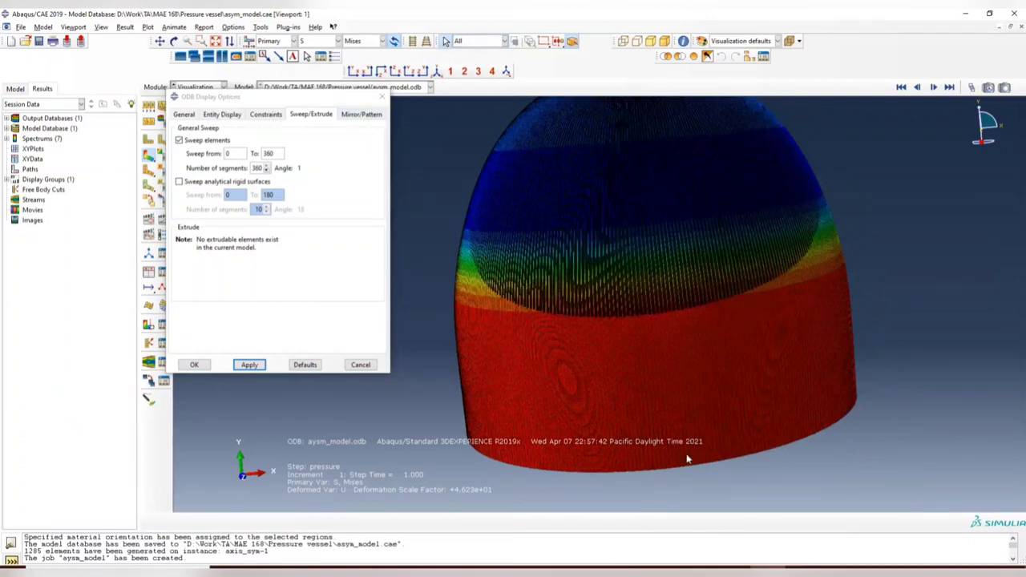
# Step: Mirror the swept results display about the global XZ plane to show the complete vessel
pyautogui.click(353, 116)
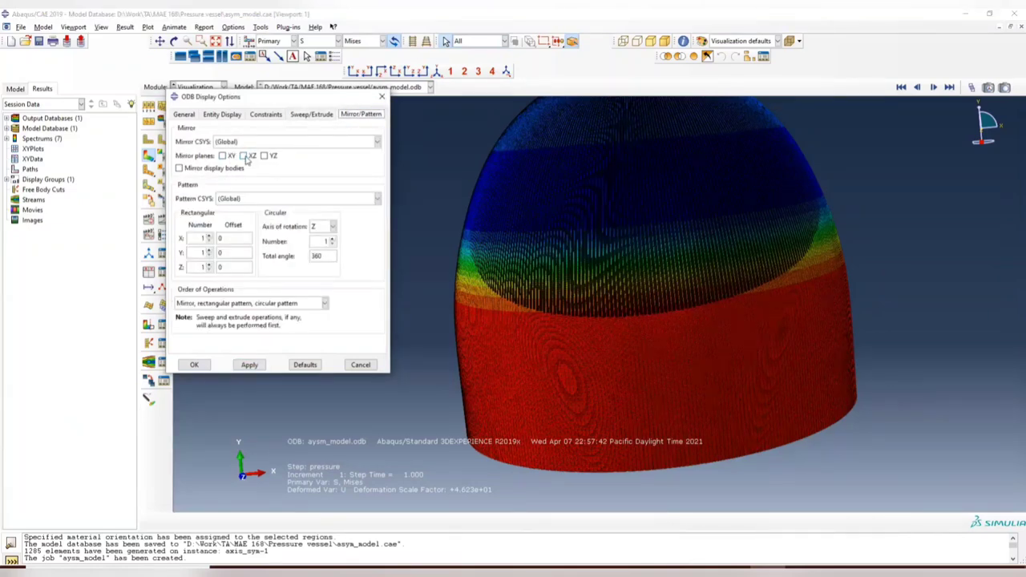
pyautogui.click(244, 156)
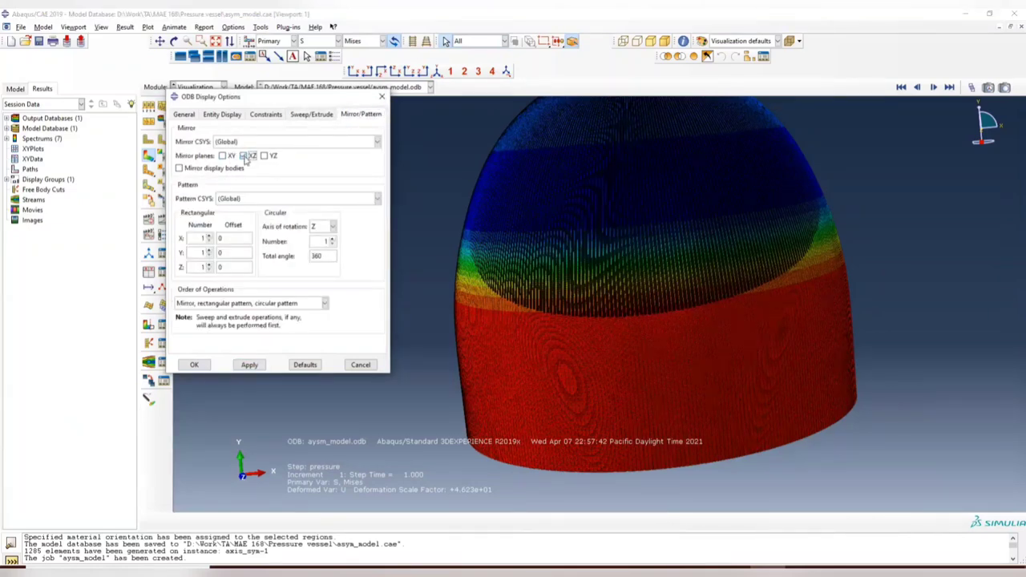
pyautogui.click(251, 365)
pyautogui.keyDown('ctrl'); pyautogui.keyDown('alt'); pyautogui.moveTo(653, 273); pyautogui.dragTo(603, 255, button='middle'); pyautogui.keyUp('alt'); pyautogui.keyUp('ctrl')
pyautogui.click(383, 96)
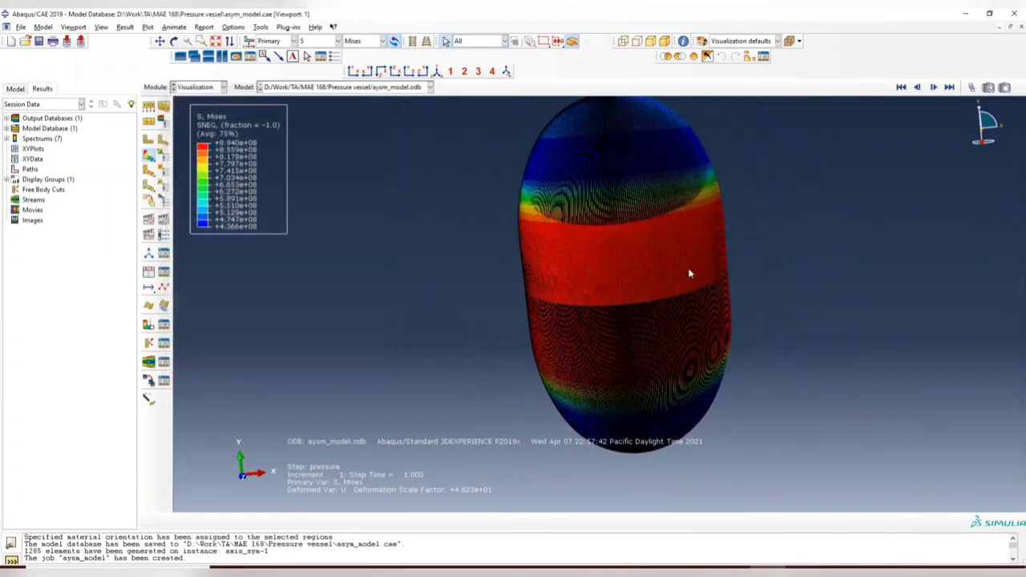
# Step: Restrict the visible edges to free edges in the common plot options and inspect the vessel's Mises contours from several angles
pyautogui.click(233, 26)
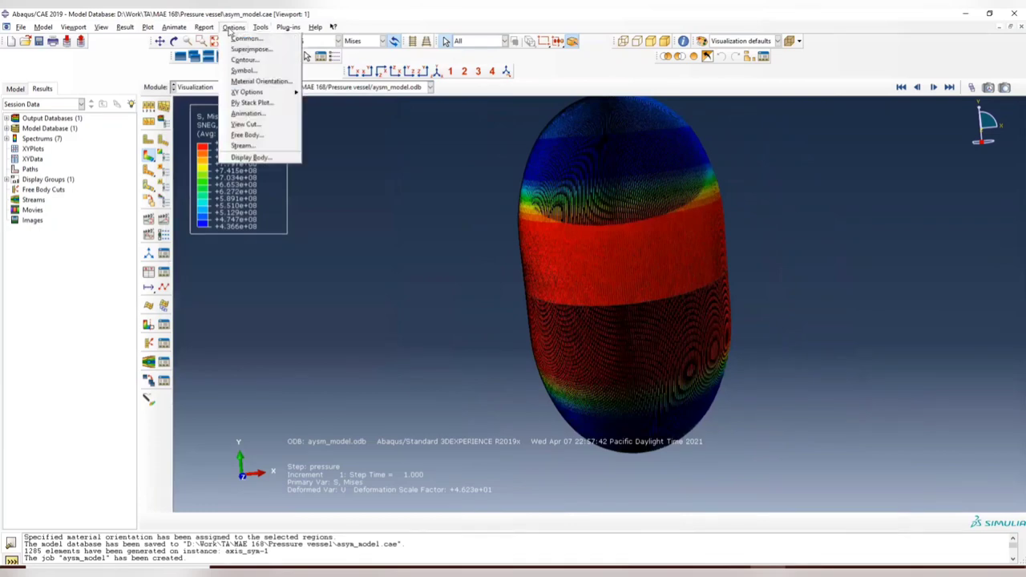
pyautogui.click(246, 40)
pyautogui.click(459, 258)
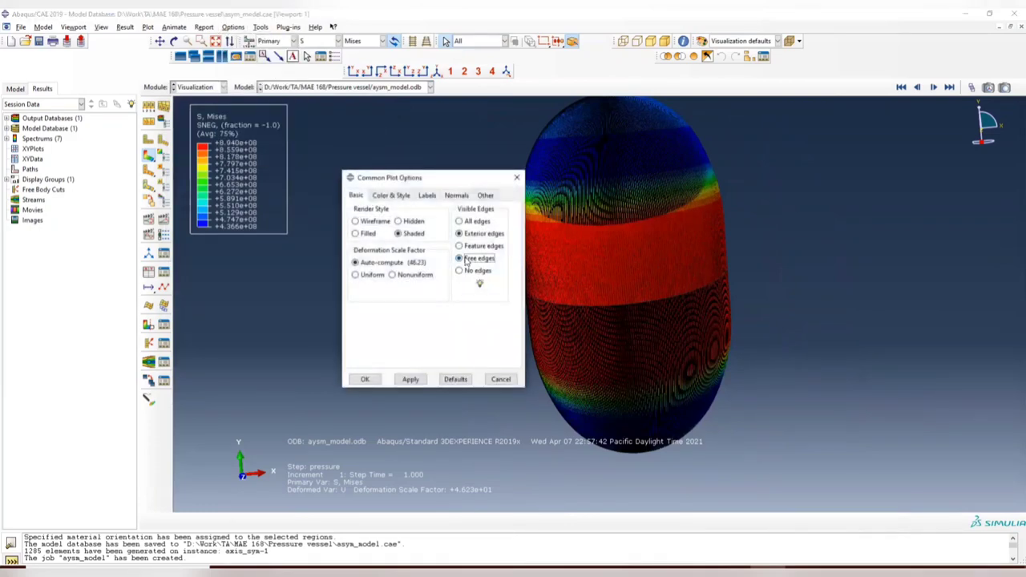
pyautogui.click(409, 381)
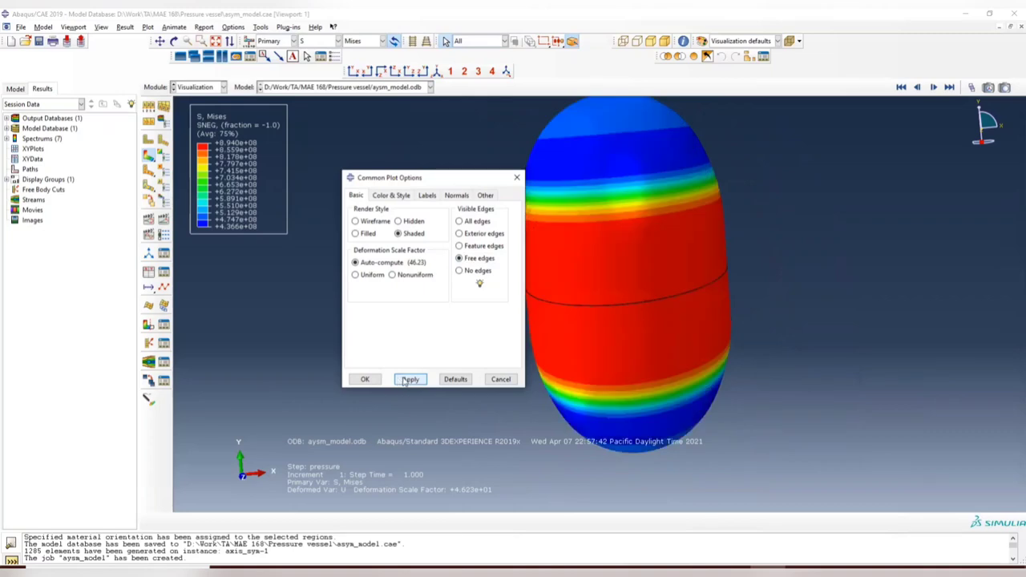
pyautogui.click(516, 177)
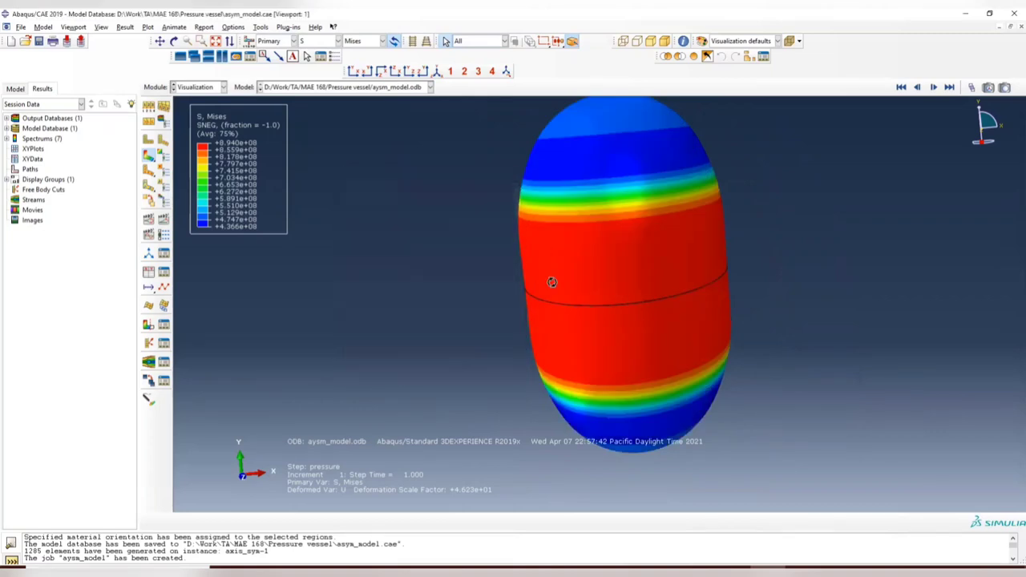
pyautogui.keyDown('ctrl'); pyautogui.keyDown('alt'); pyautogui.moveTo(681, 254); pyautogui.dragTo(722, 274); pyautogui.keyUp('alt'); pyautogui.keyUp('ctrl')
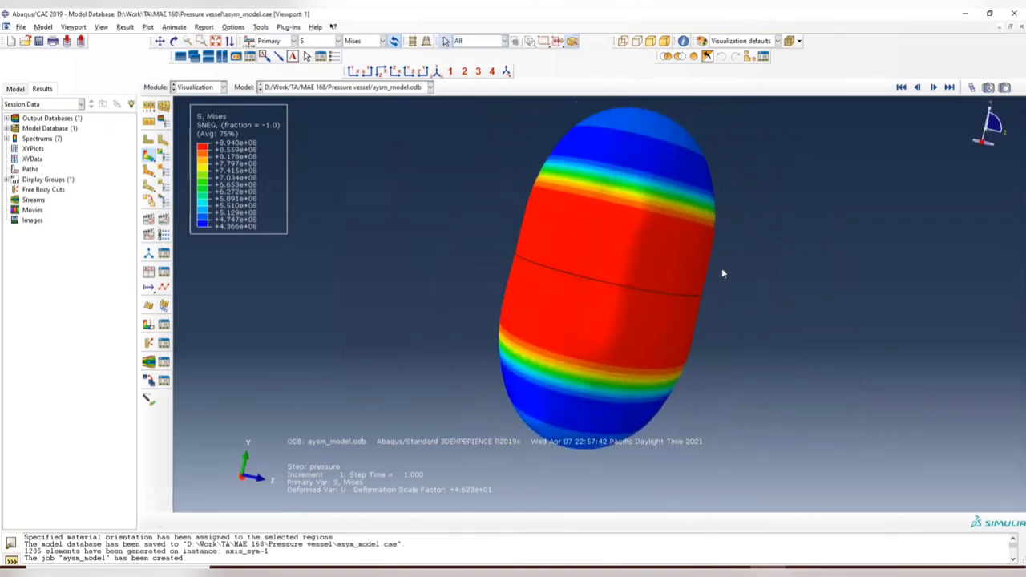
pyautogui.keyDown('ctrl'); pyautogui.keyDown('alt'); pyautogui.moveTo(653, 170); pyautogui.dragTo(589, 170); pyautogui.keyUp('alt'); pyautogui.keyUp('ctrl')
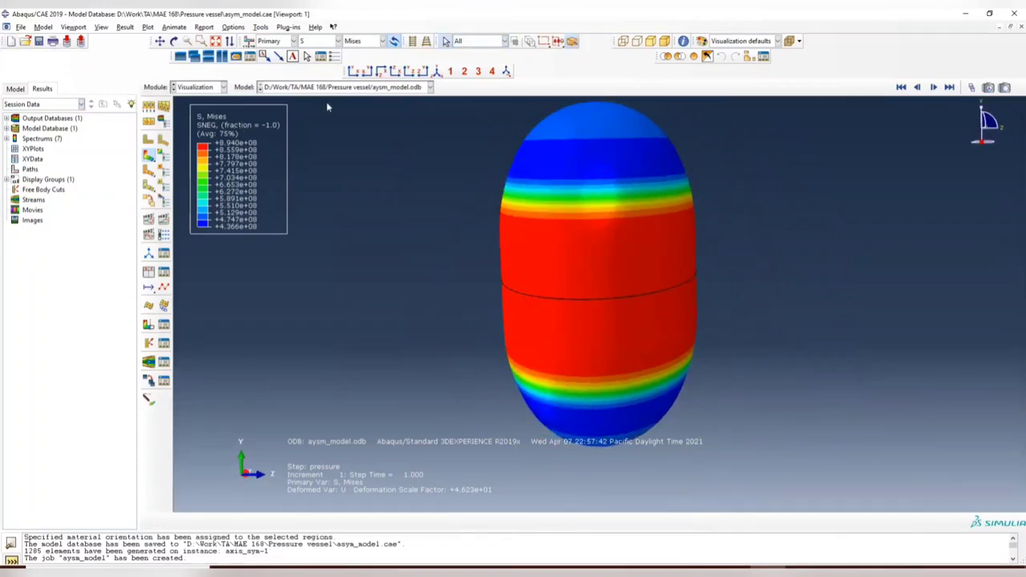
# Step: Start a new model database, saving the changes to asym_model.cae
pyautogui.click(382, 41)
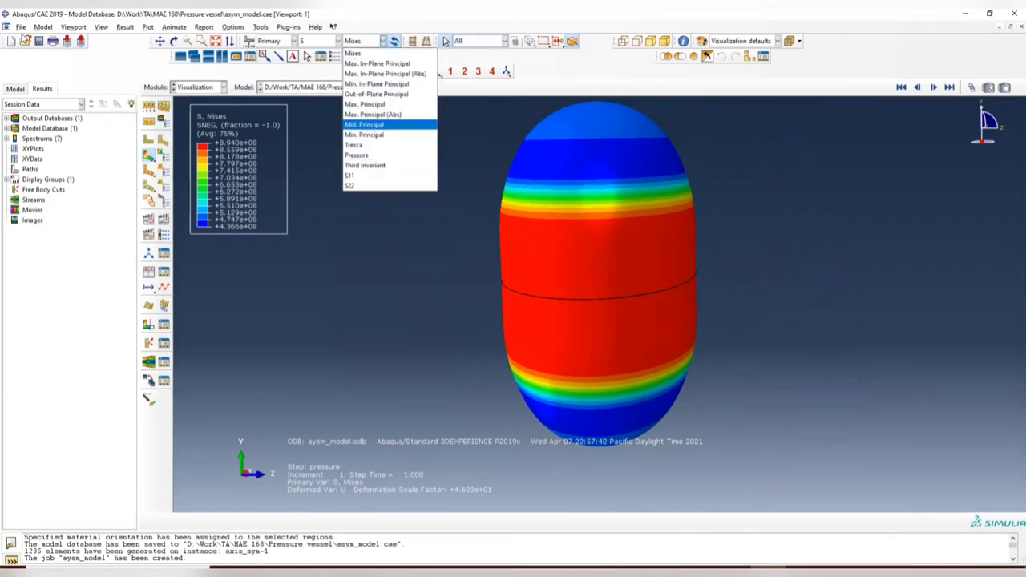
pyautogui.click(32, 58)
pyautogui.click(21, 27)
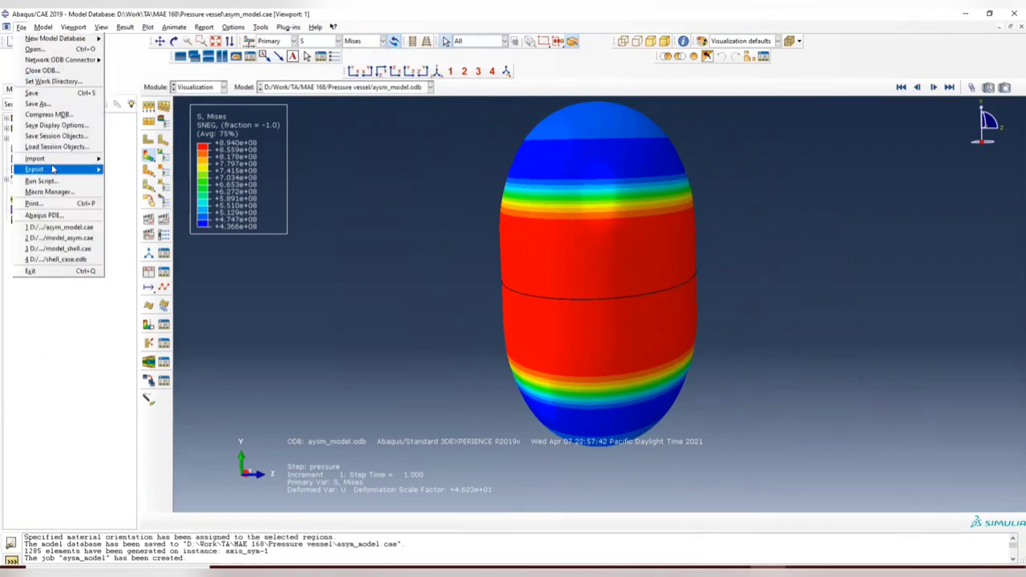
pyautogui.click(23, 27)
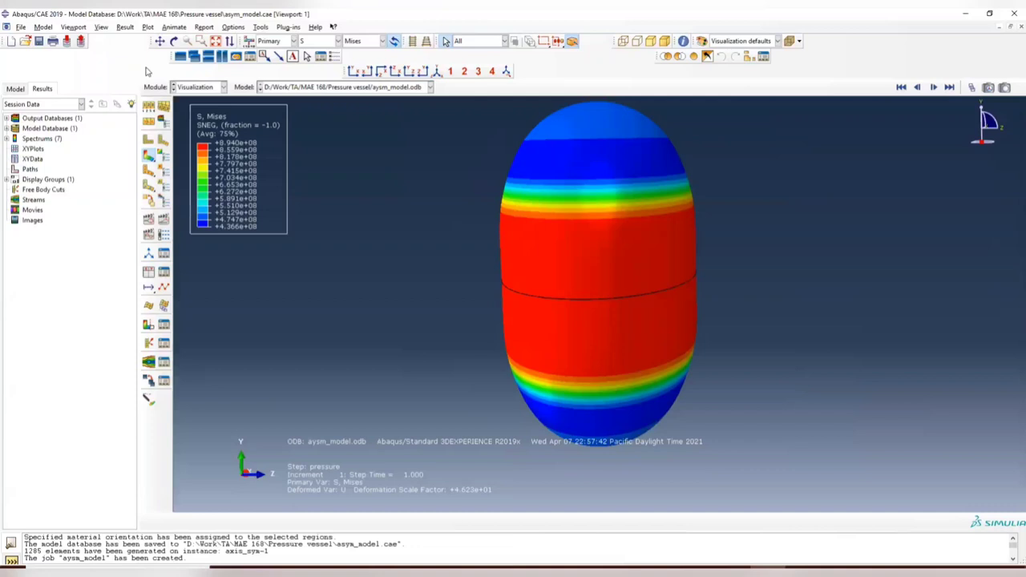
pyautogui.click(22, 28)
pyautogui.click(21, 27)
pyautogui.click(10, 42)
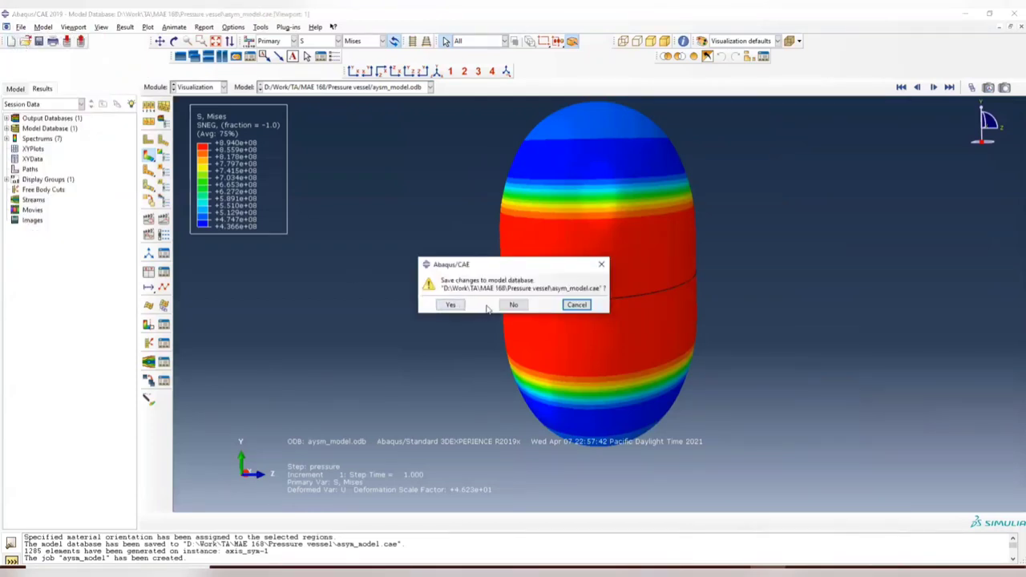
pyautogui.click(446, 306)
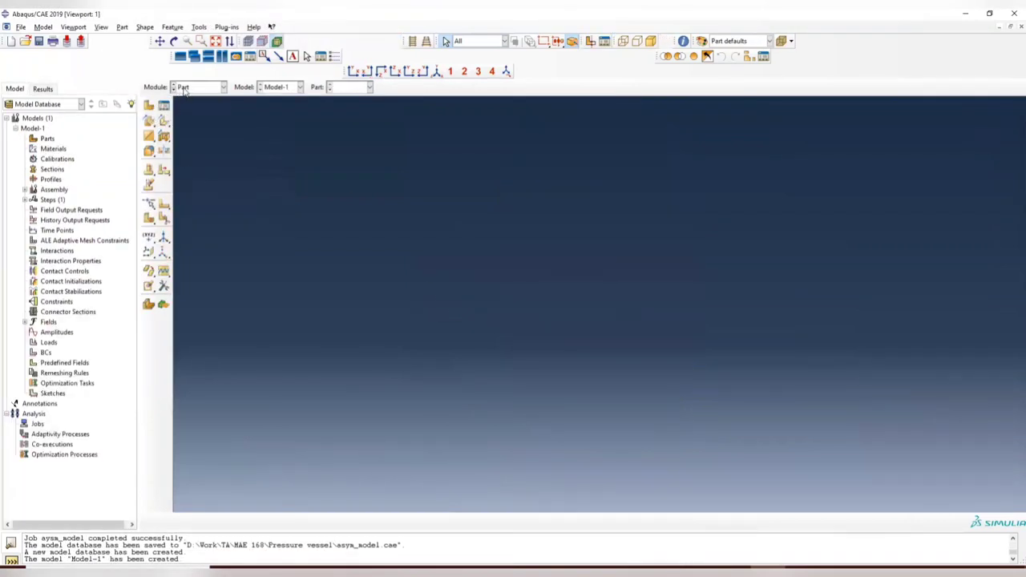
# Step: Create a 3D deformable part named shell with a revolved shell base feature and an approximate size of 2
pyautogui.click(183, 91)
pyautogui.click(286, 131)
pyautogui.click(149, 105)
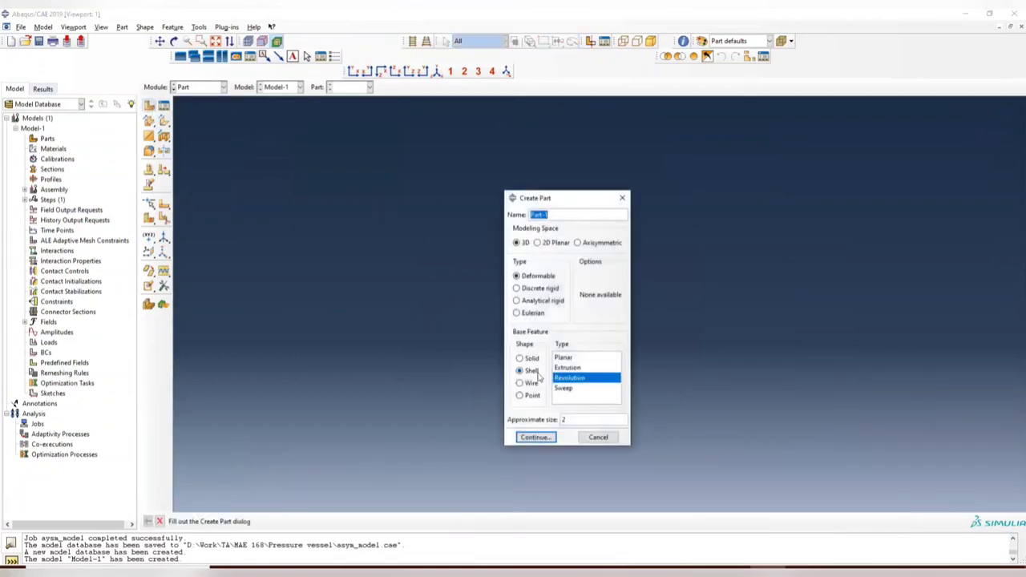
pyautogui.doubleClick(564, 420)
pyautogui.moveTo(564, 218); pyautogui.dragTo(492, 211)
pyautogui.write('shell')
pyautogui.click(535, 437)
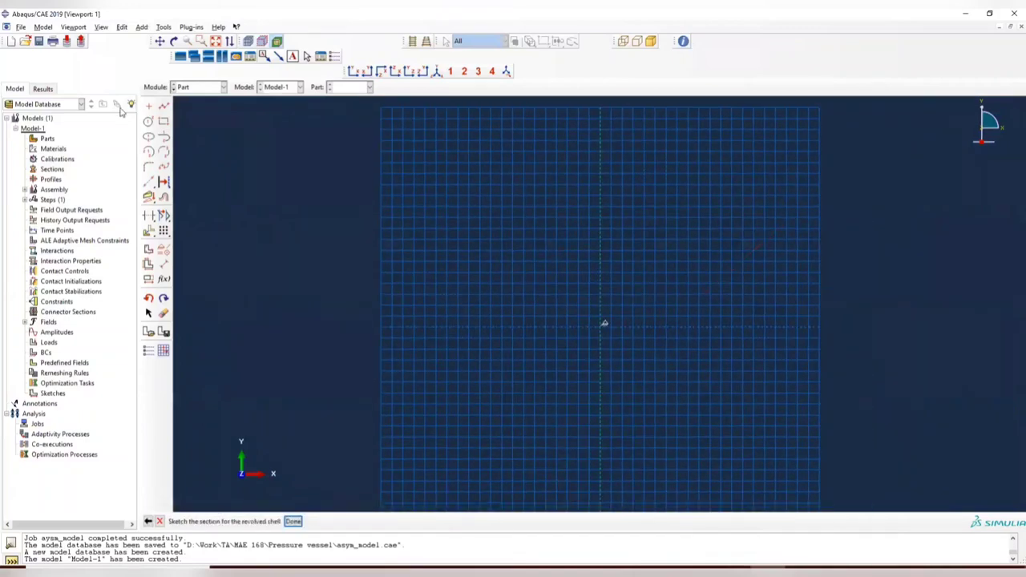
# Step: Place isolated sketch points at 0.5,0, at 0.5,0.5, at 0,0.5 and at 0,1
pyautogui.click(163, 107)
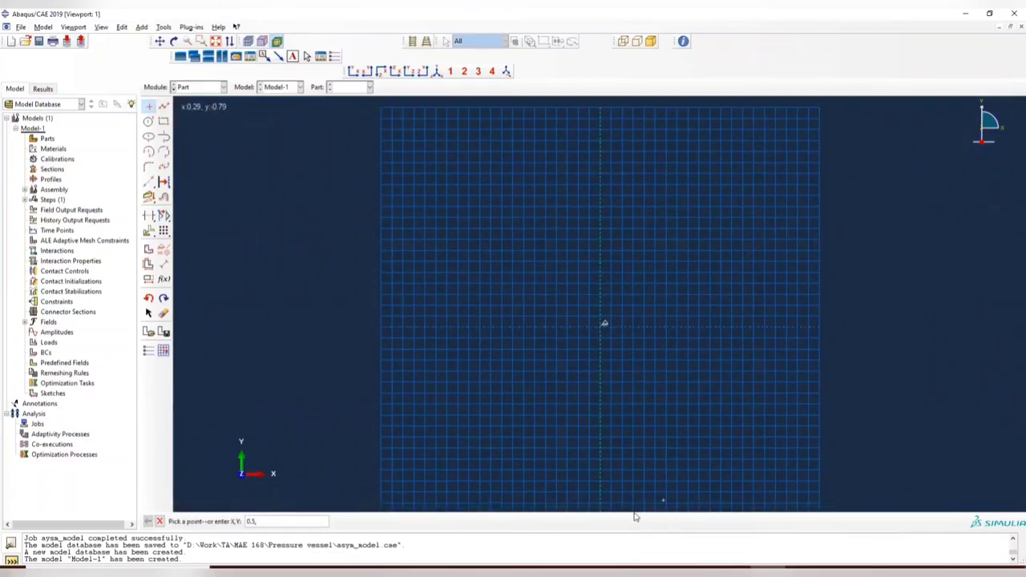
pyautogui.write('0.5,0')
pyautogui.press('Return')
pyautogui.press('Return')
pyautogui.press('Return')
# Step: Sketch the vessel profile with a vertical line from 0.5,0 to 0.5,0.5 and an arc centred at 0,0.5 from the line's upper end to 0,1
pyautogui.click(164, 105)
pyautogui.click(713, 327)
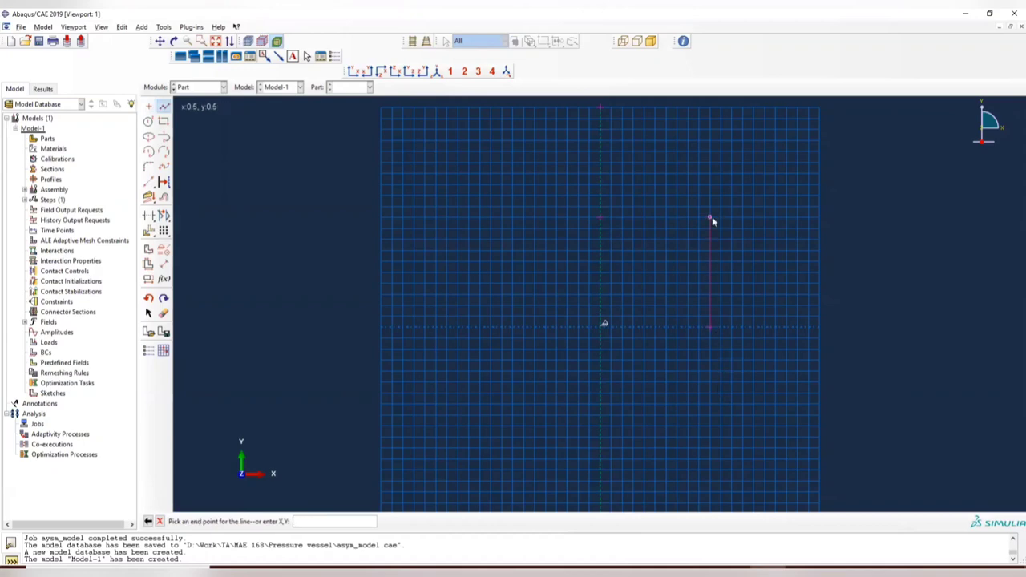
pyautogui.click(712, 216)
pyautogui.click(149, 151)
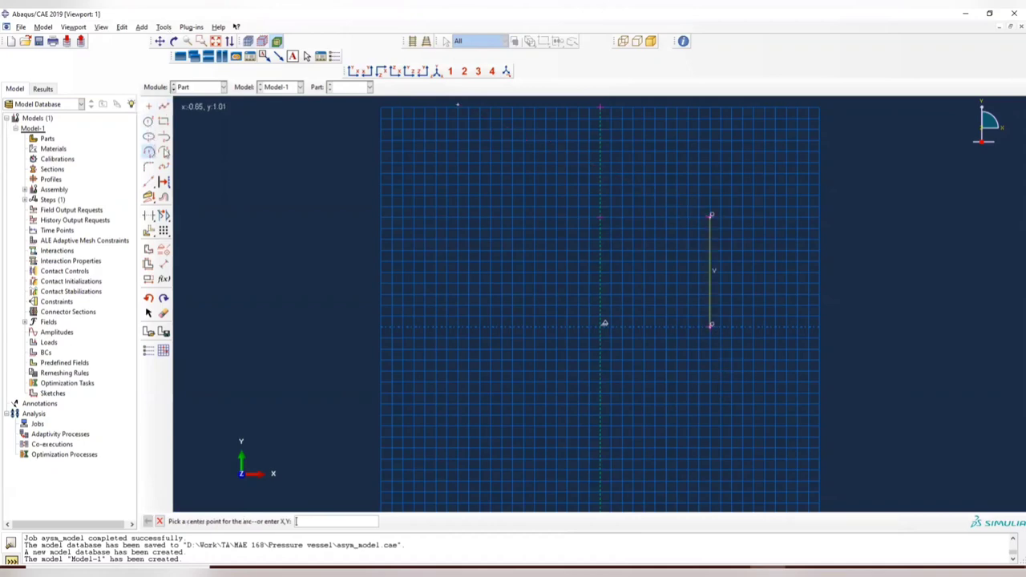
pyautogui.click(601, 218)
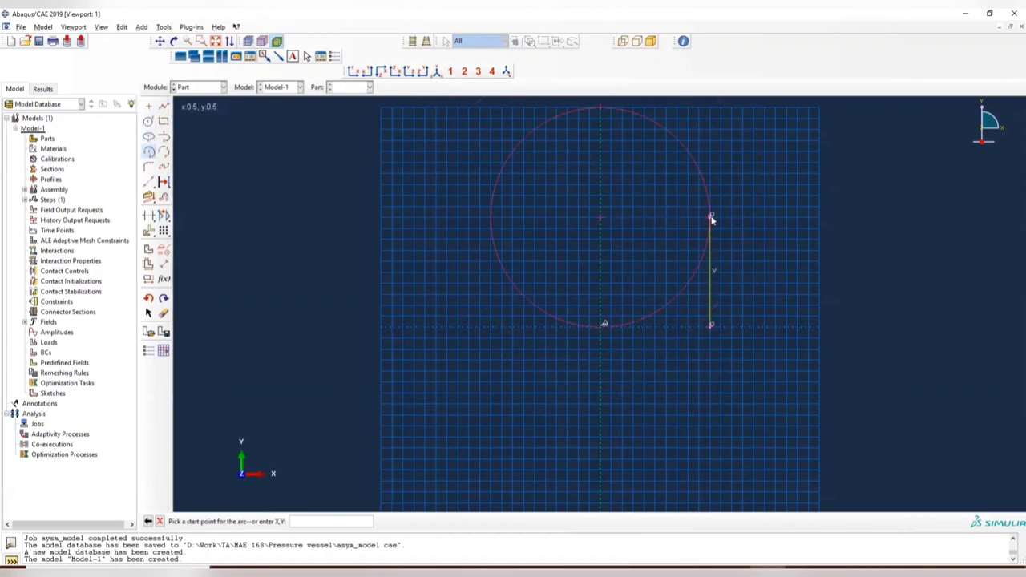
pyautogui.click(712, 217)
pyautogui.click(602, 107)
pyautogui.click(159, 521)
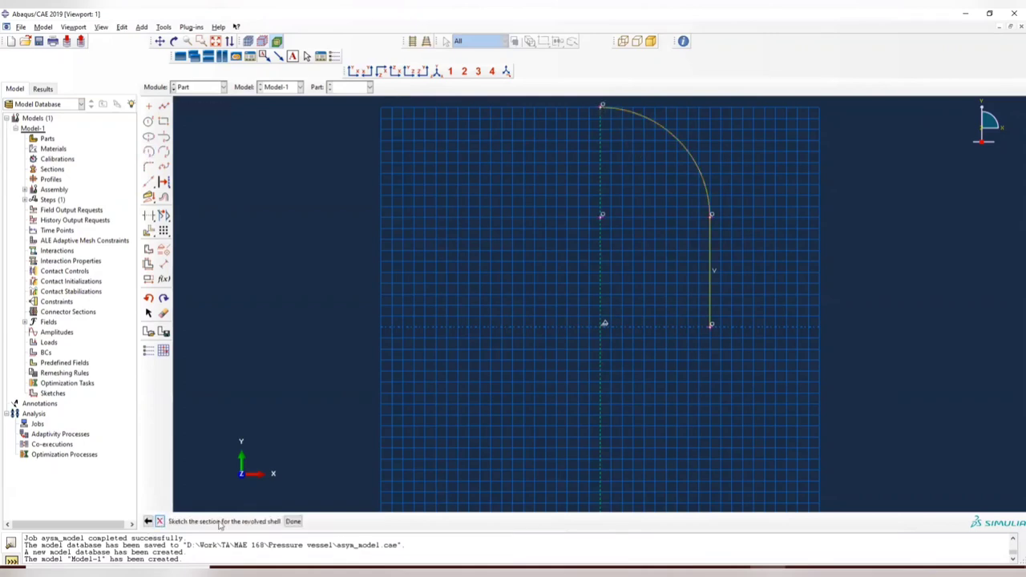
# Step: Finish the sketch and revolve the profile a quarter turn about the vertical axis
pyautogui.click(293, 522)
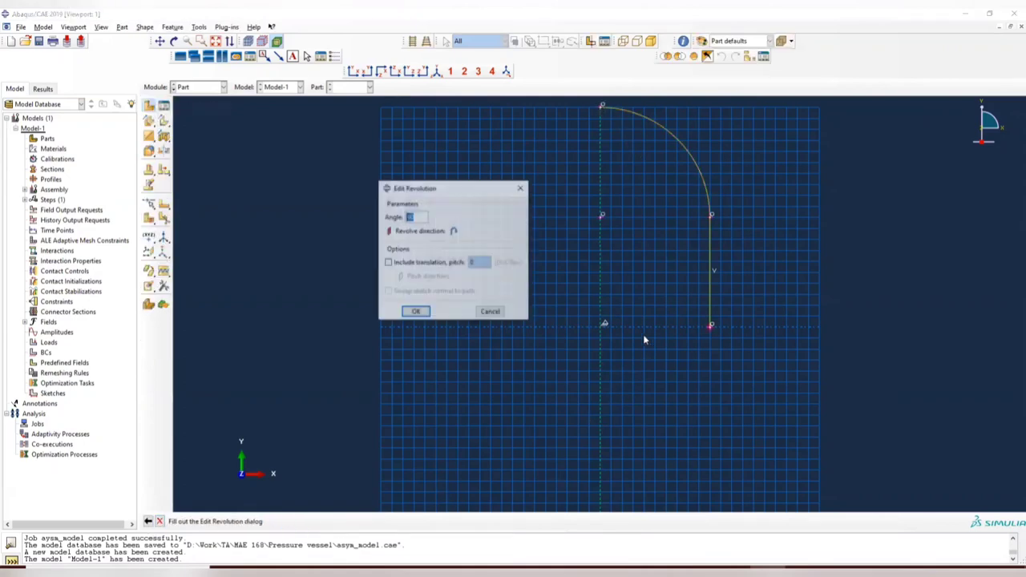
pyautogui.click(423, 314)
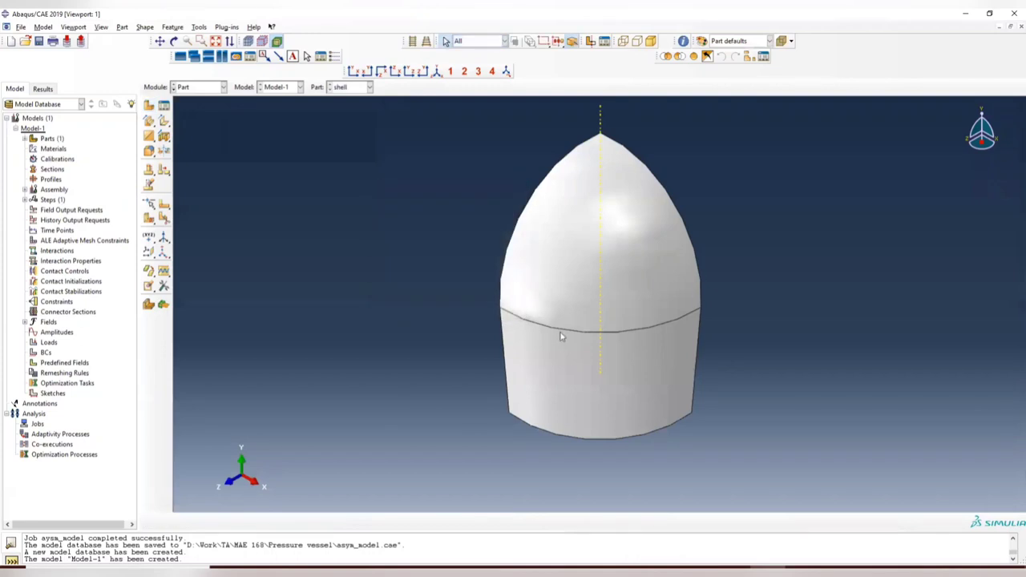
pyautogui.moveTo(562, 337)
pyautogui.keyDown('ctrl'); pyautogui.keyDown('alt'); pyautogui.mouseDown()
pyautogui.moveTo(669, 357)
pyautogui.moveTo(561, 352)
pyautogui.mouseUp(); pyautogui.keyUp('alt'); pyautogui.keyUp('ctrl')
# Step: Switch to the Property module and create a material named steel with isotropic elastic behavior
pyautogui.click(197, 86)
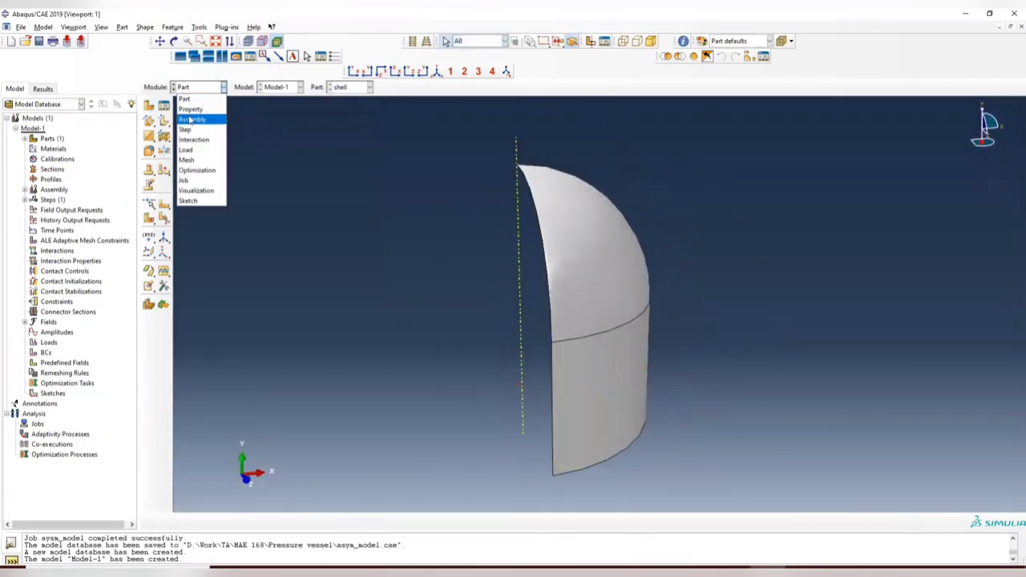
pyautogui.click(190, 108)
pyautogui.click(164, 105)
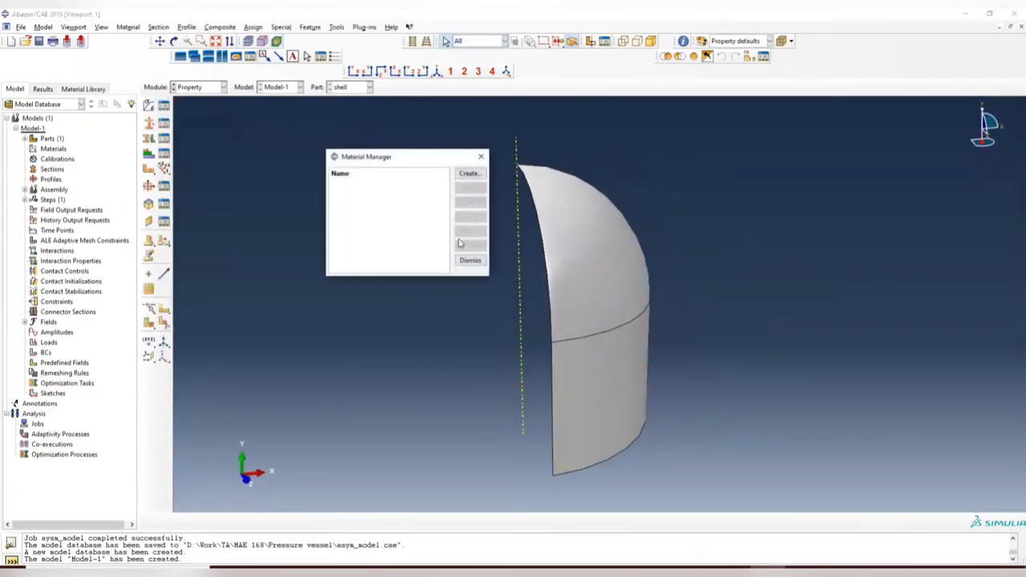
pyautogui.click(469, 174)
pyautogui.write('a')
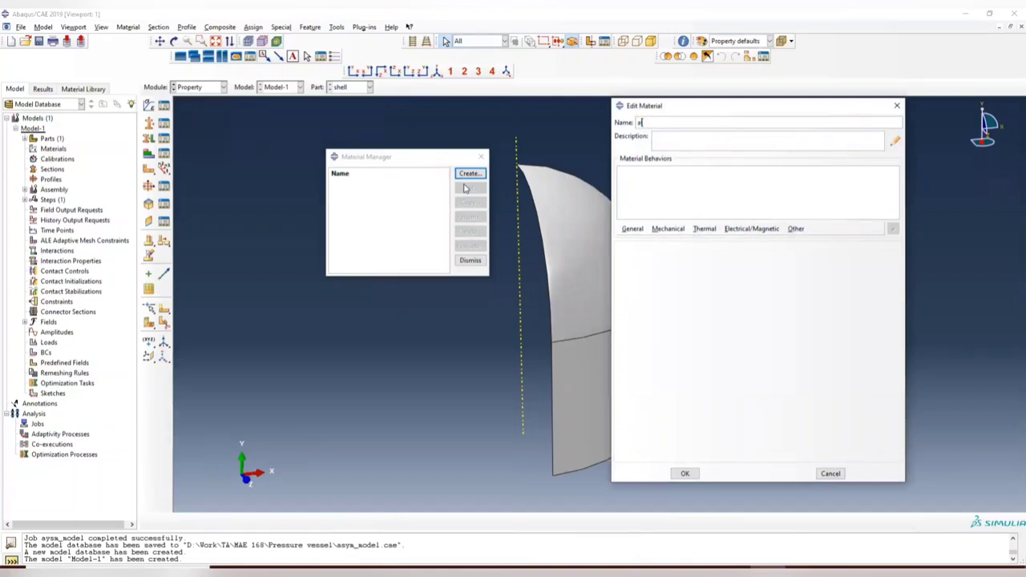
pyautogui.press('BackSpace')
pyautogui.click(668, 229)
pyautogui.click(751, 229)
pyautogui.moveTo(668, 229)
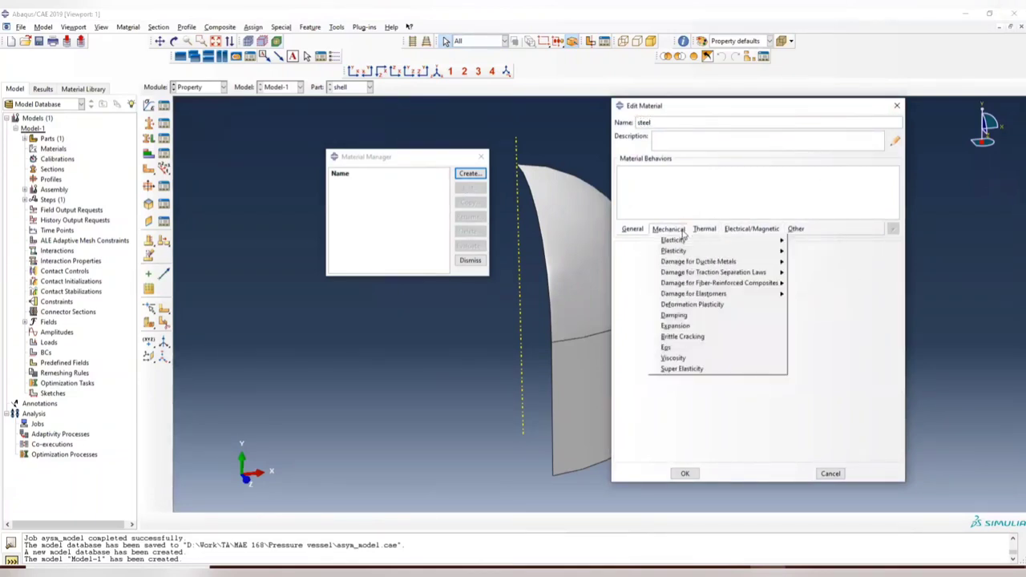
pyautogui.click(807, 240)
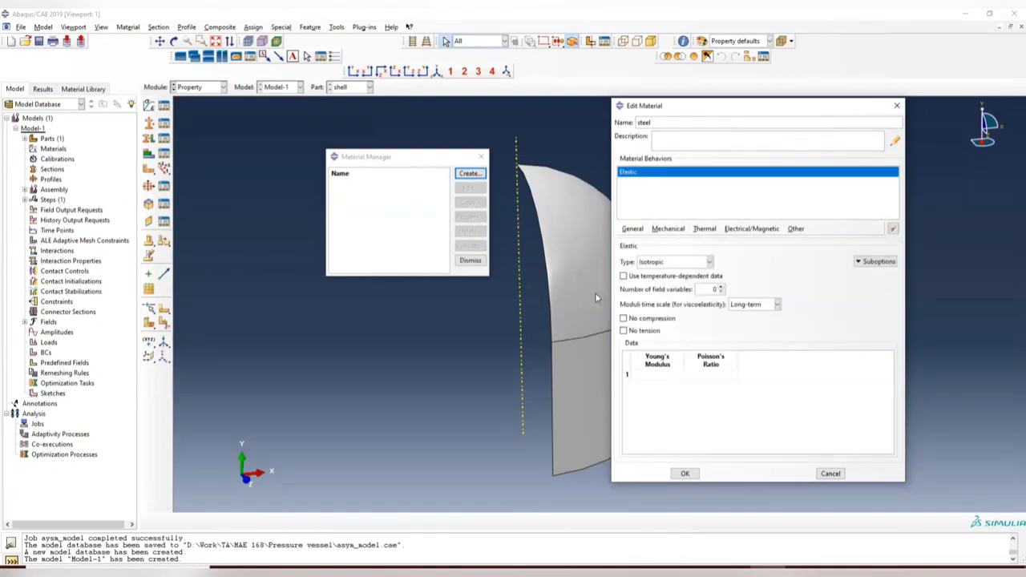
# Step: Set the steel's Young's modulus to 200e9, fill in its Poisson's ratio and confirm the material
pyautogui.click(662, 377)
pyautogui.write('200e9')
pyautogui.press('Tab')
pyautogui.click(685, 473)
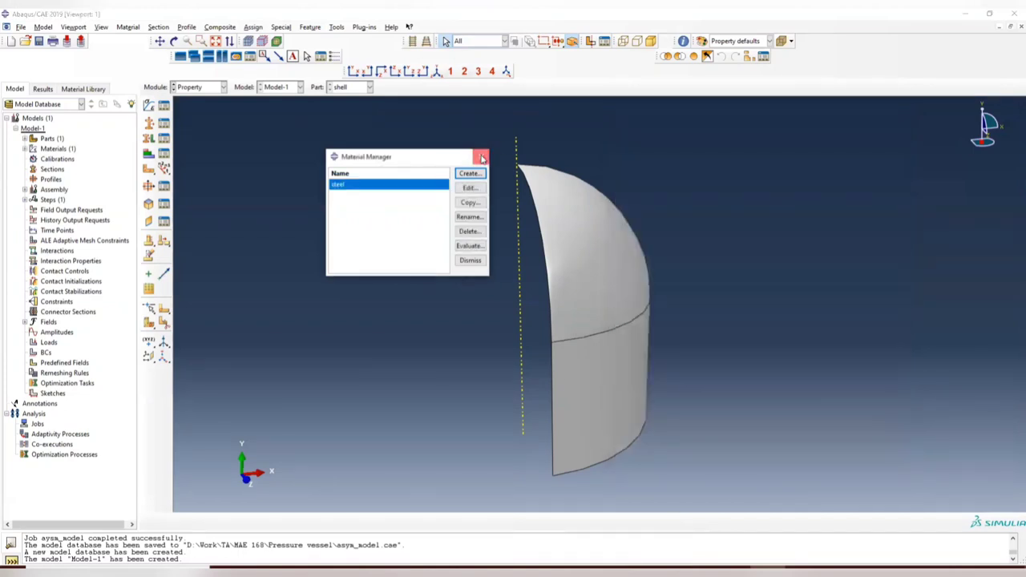
# Step: Create a homogeneous shell section named shell_section that uses the steel material, and fill in its shell thickness
pyautogui.click(481, 156)
pyautogui.click(153, 123)
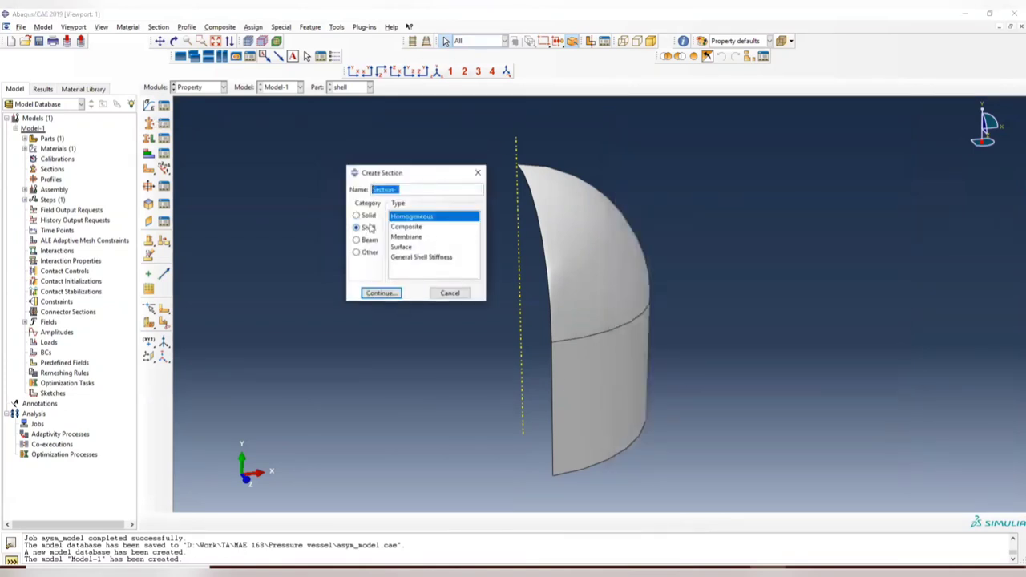
pyautogui.press('BackSpace')
pyautogui.press('Return')
pyautogui.click(315, 253)
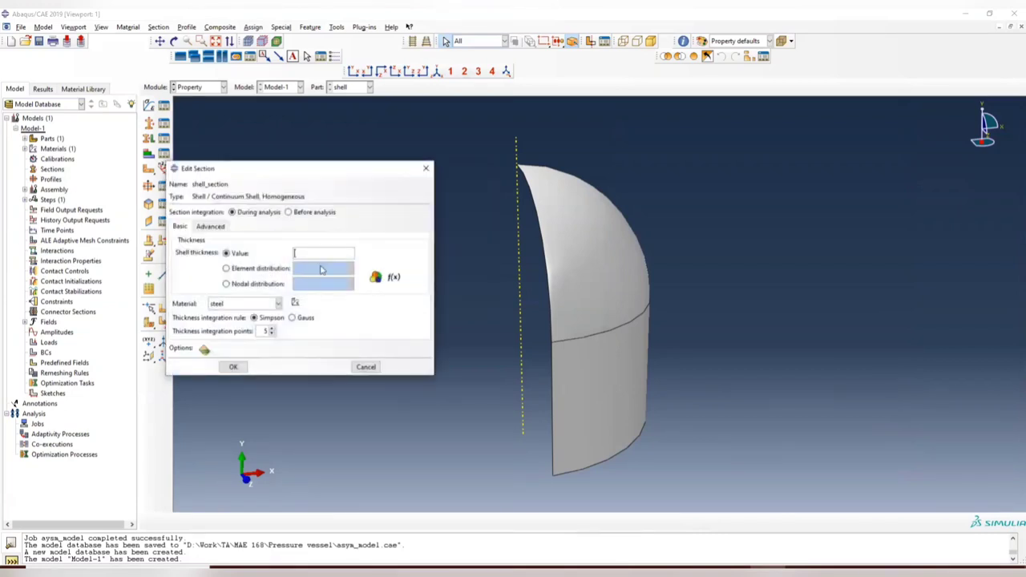
pyautogui.click(234, 368)
# Step: Assign the shell section to both faces of the revolved shell part
pyautogui.click(149, 153)
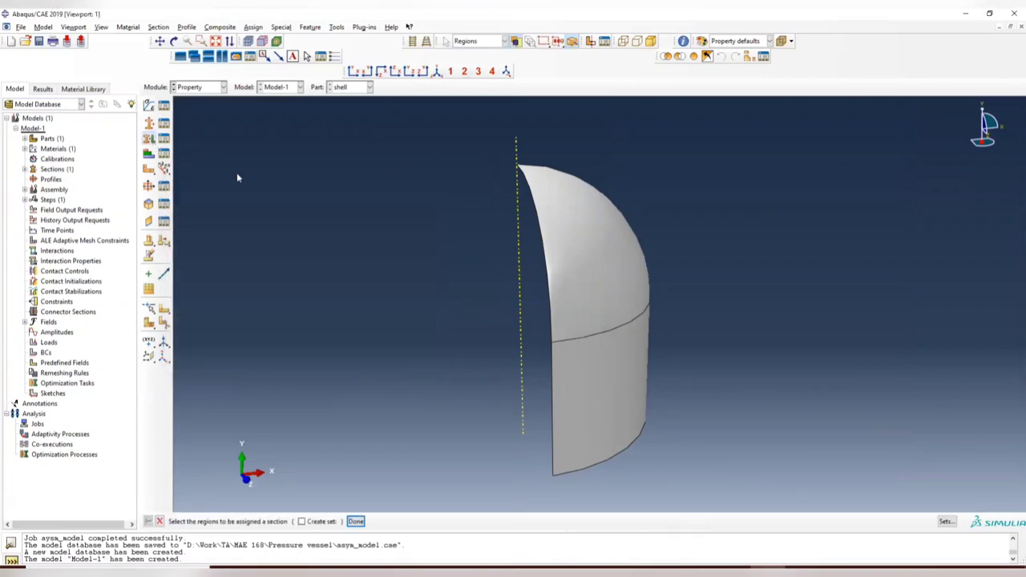
pyautogui.moveTo(571, 149); pyautogui.dragTo(655, 464)
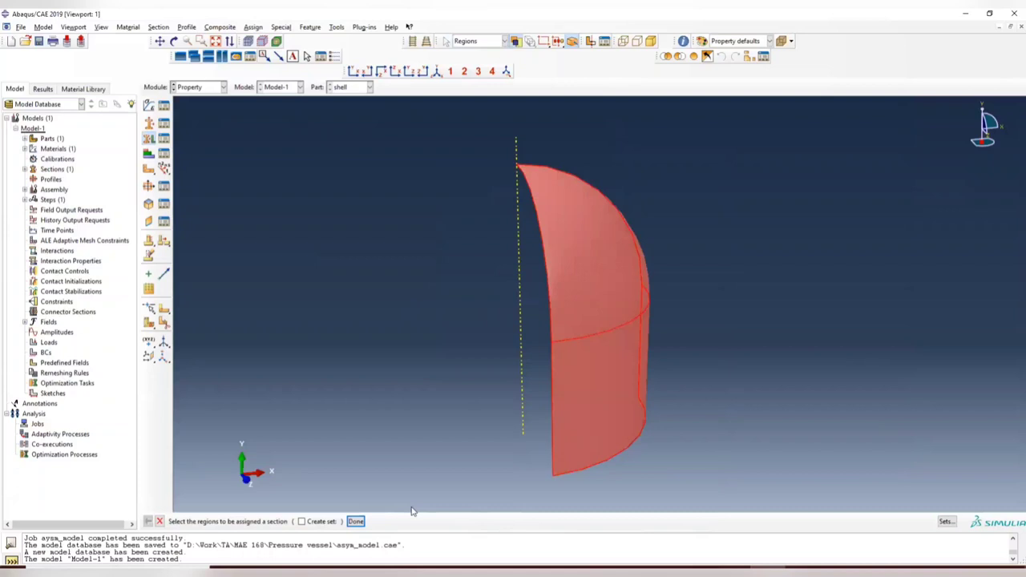
pyautogui.click(356, 521)
pyautogui.click(450, 389)
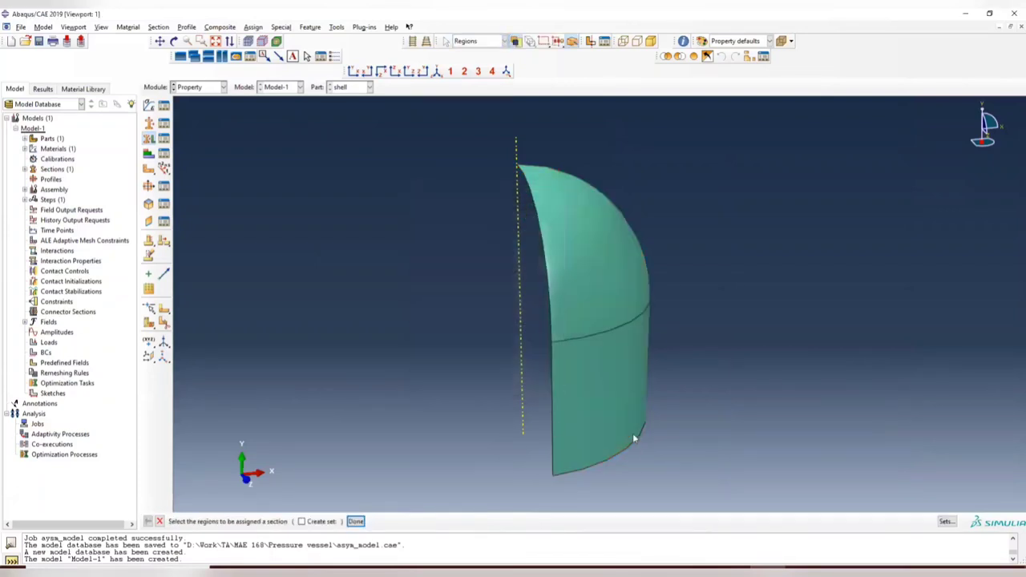
# Step: Assign a material orientation with the Global definition and Axis 1 as normal direction to the dome and cylinder faces
pyautogui.keyDown('ctrl'); pyautogui.keyDown('alt'); pyautogui.moveTo(633, 433); pyautogui.dragTo(579, 369); pyautogui.keyUp('alt'); pyautogui.keyUp('ctrl')
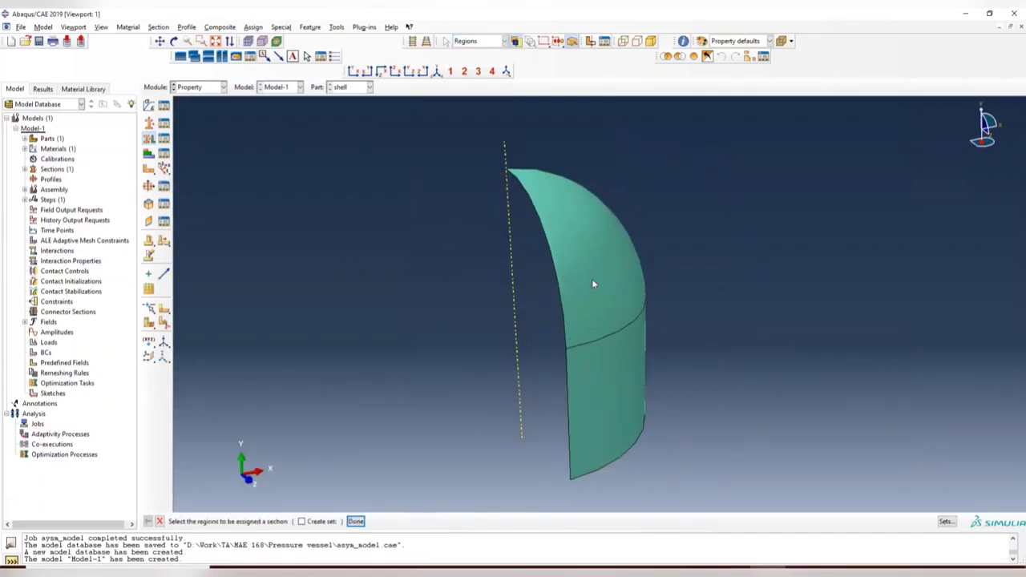
pyautogui.keyDown('ctrl'); pyautogui.keyDown('alt'); pyautogui.moveTo(591, 278); pyautogui.dragTo(631, 268); pyautogui.keyUp('alt'); pyautogui.keyUp('ctrl')
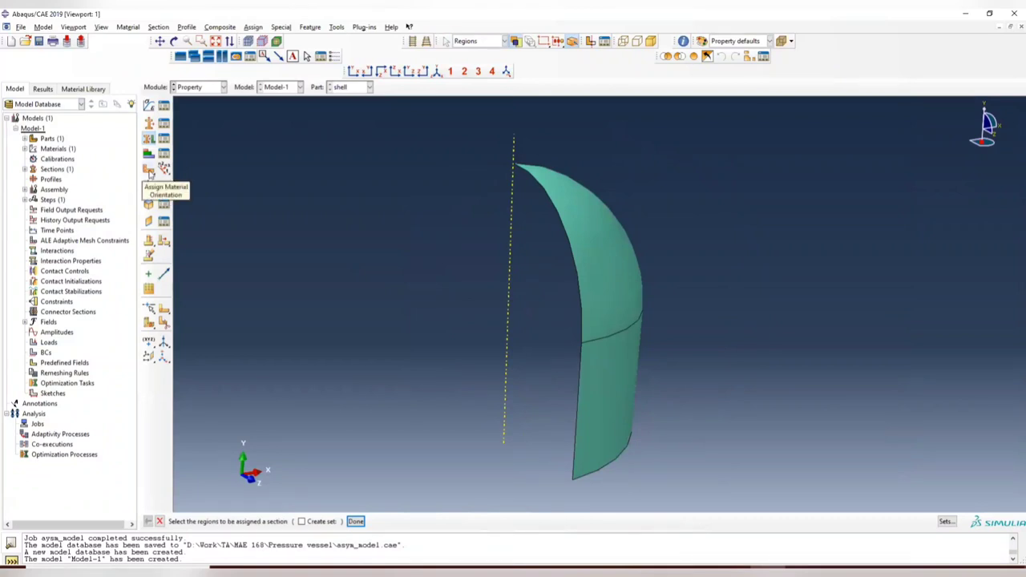
pyautogui.click(149, 170)
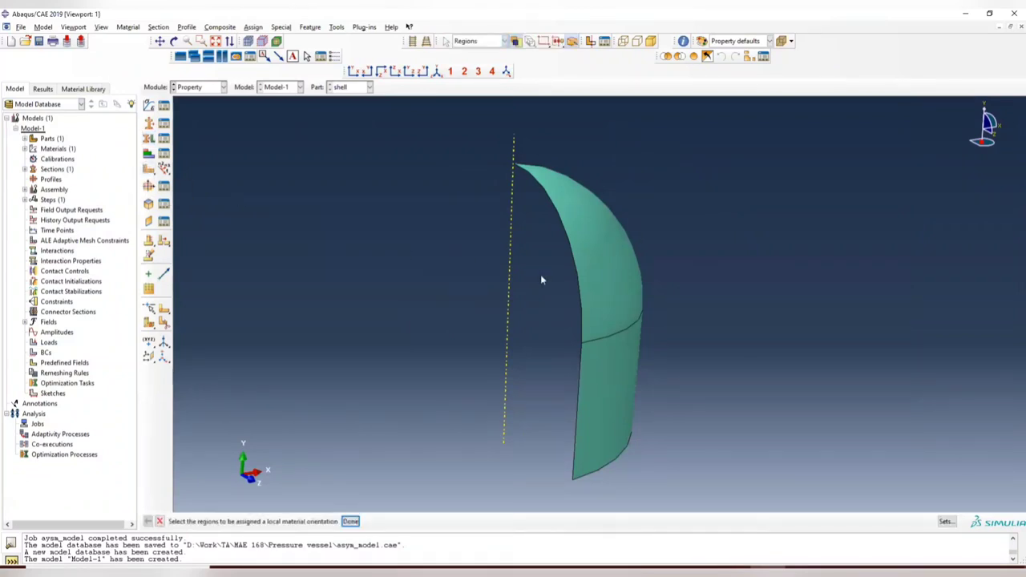
pyautogui.click(593, 262)
pyautogui.keyDown('shift'); pyautogui.click(599, 454); pyautogui.keyUp('shift')
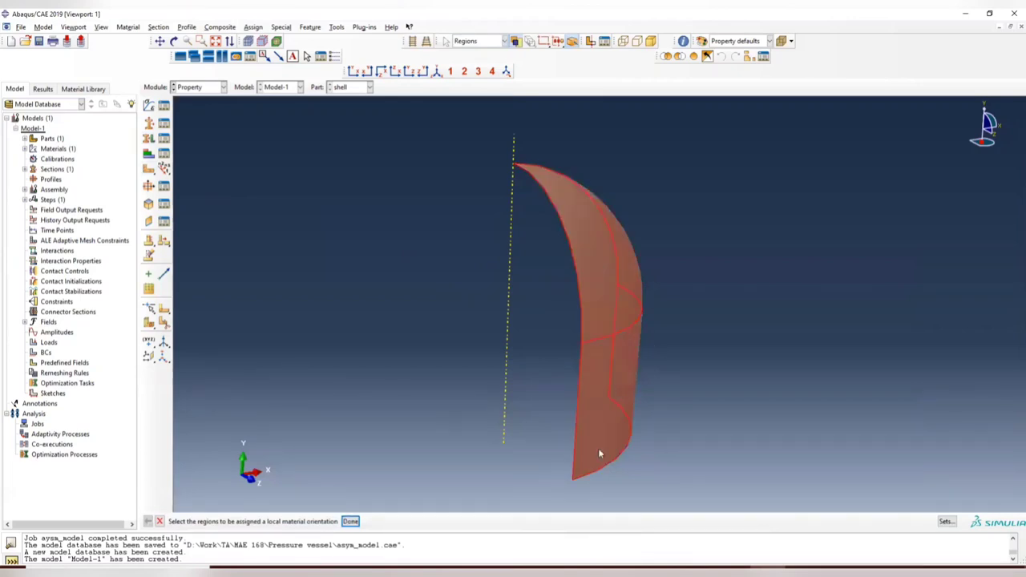
pyautogui.click(350, 522)
pyautogui.click(298, 522)
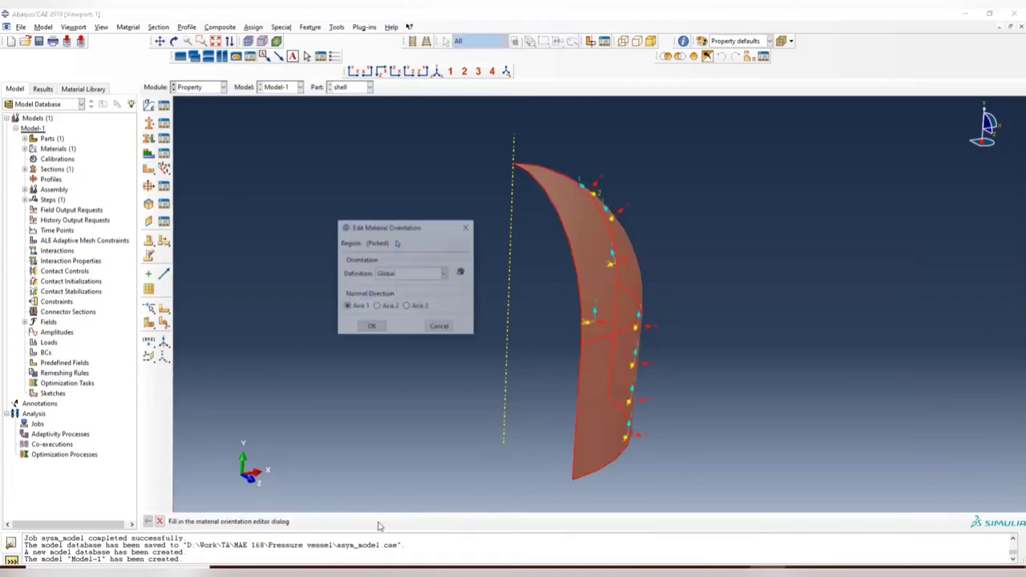
pyautogui.keyDown('ctrl'); pyautogui.keyDown('alt'); pyautogui.moveTo(539, 285); pyautogui.dragTo(579, 307); pyautogui.keyUp('alt'); pyautogui.keyUp('ctrl')
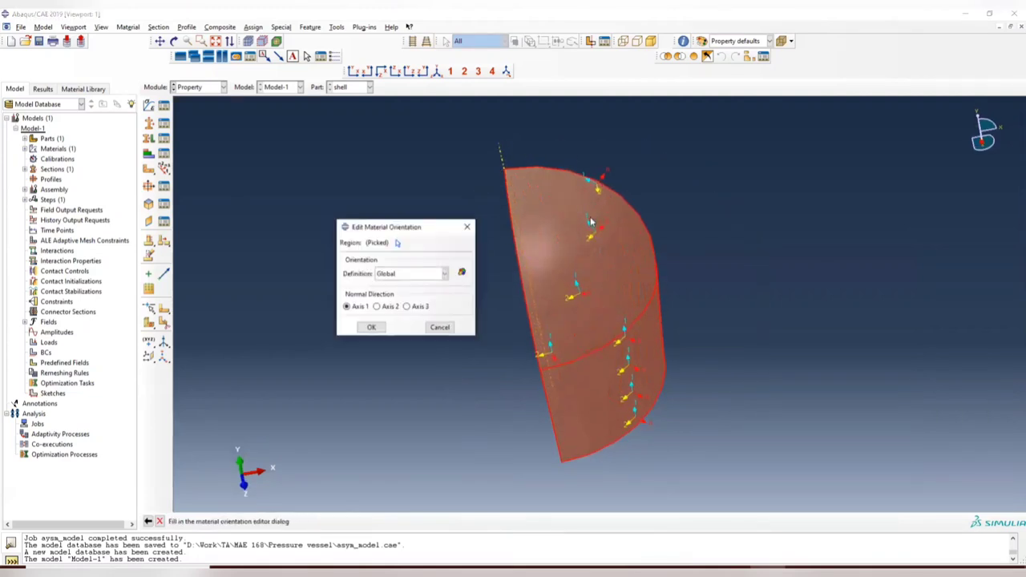
pyautogui.keyDown('ctrl'); pyautogui.keyDown('alt'); pyautogui.moveTo(545, 266); pyautogui.dragTo(603, 240); pyautogui.keyUp('alt'); pyautogui.keyUp('ctrl')
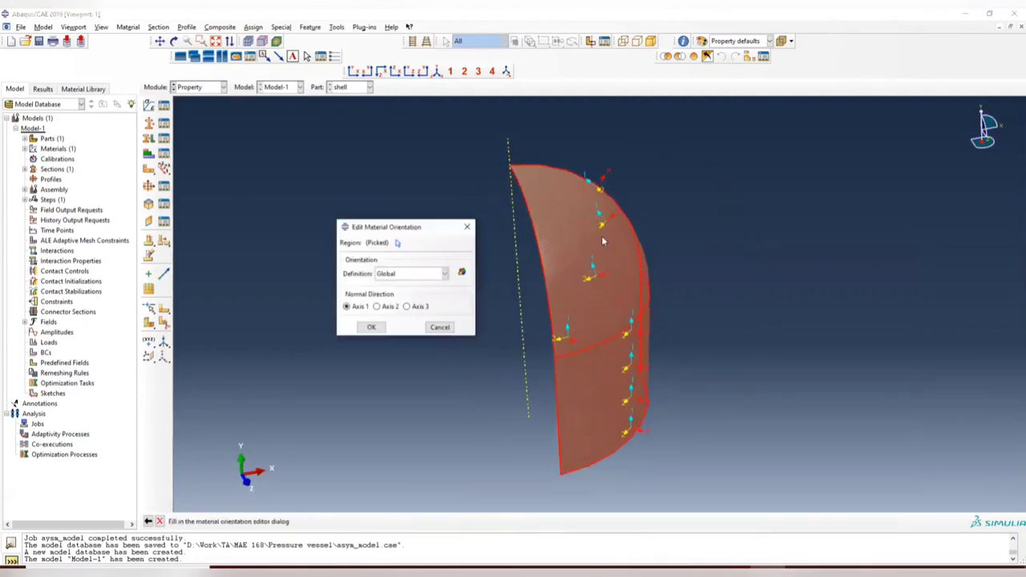
pyautogui.click(370, 327)
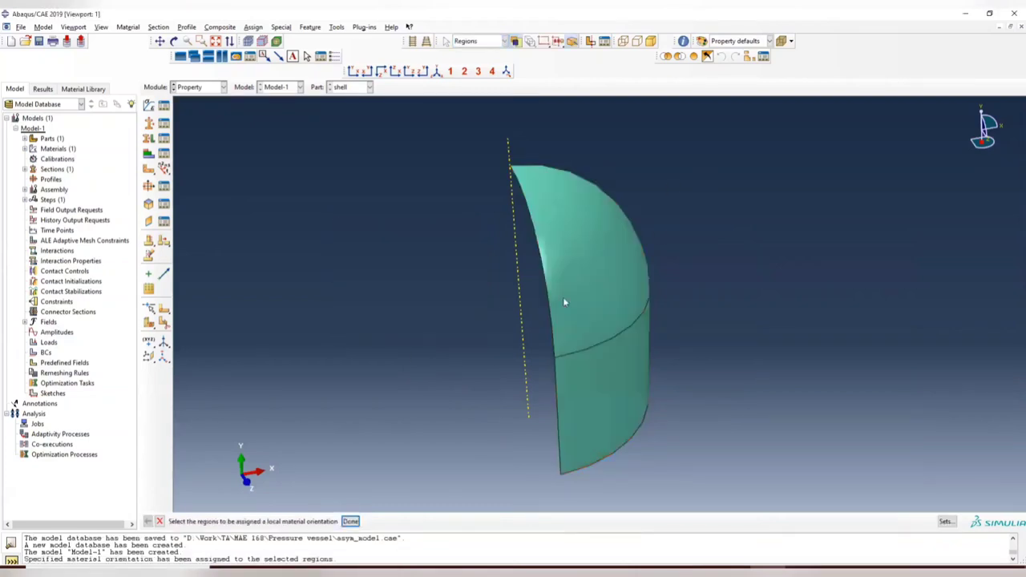
pyautogui.keyDown('ctrl'); pyautogui.keyDown('alt'); pyautogui.moveTo(607, 364); pyautogui.dragTo(663, 259); pyautogui.keyUp('alt'); pyautogui.keyUp('ctrl')
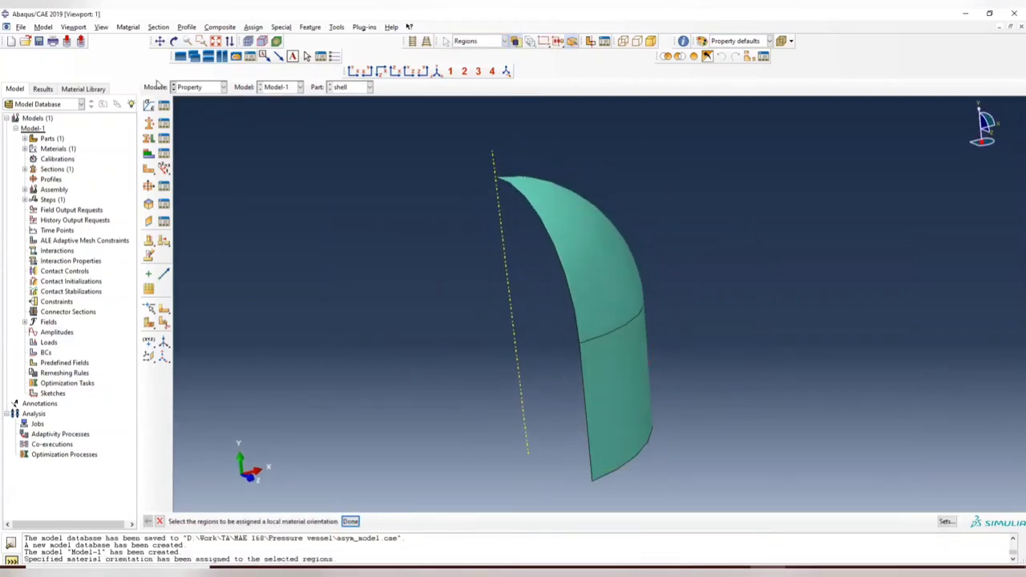
# Step: Switch to the Step module and create a Static, General step named pressure with its default settings
pyautogui.click(193, 90)
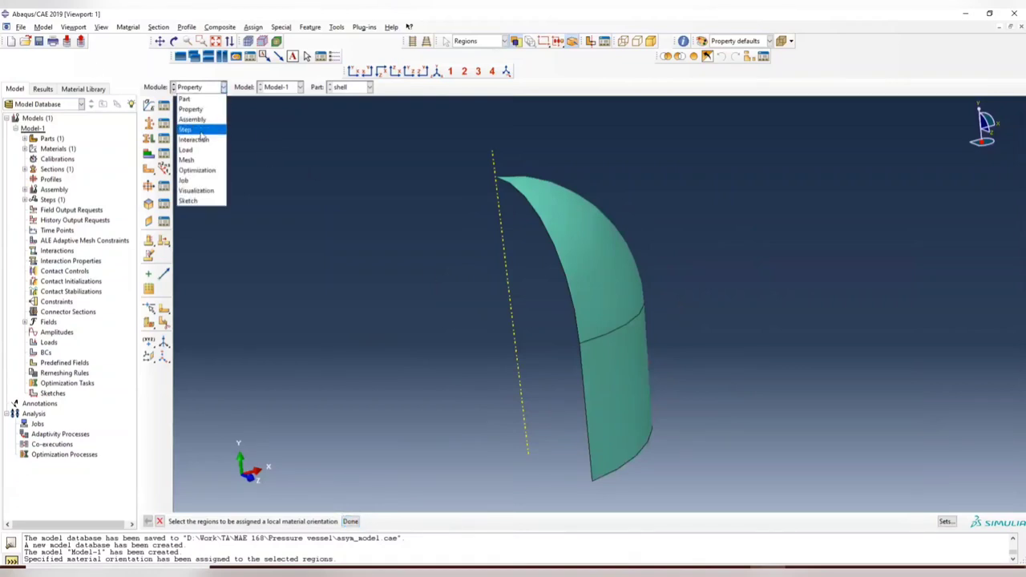
pyautogui.click(200, 131)
pyautogui.click(165, 106)
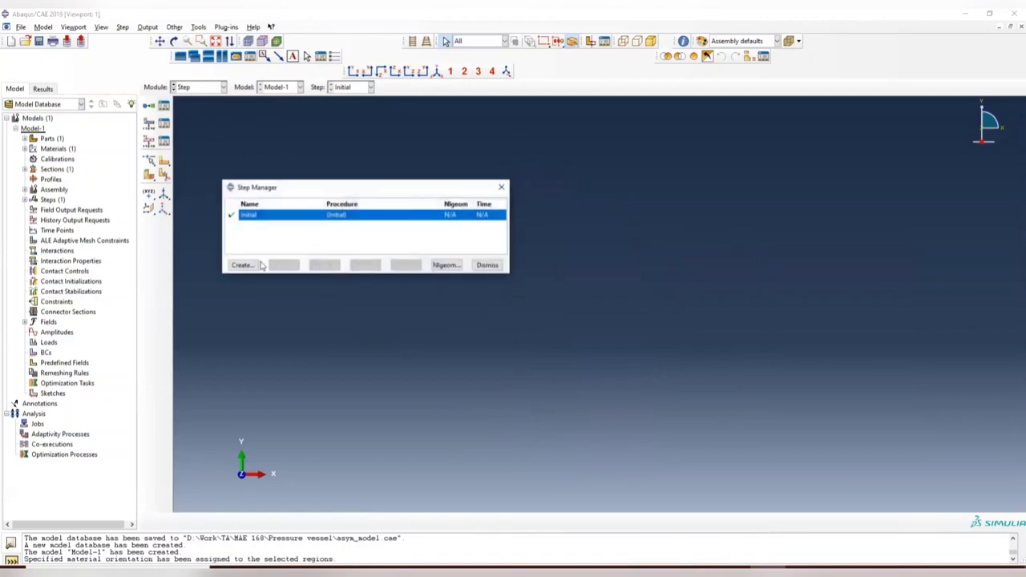
pyautogui.click(241, 267)
pyautogui.press('BackSpace')
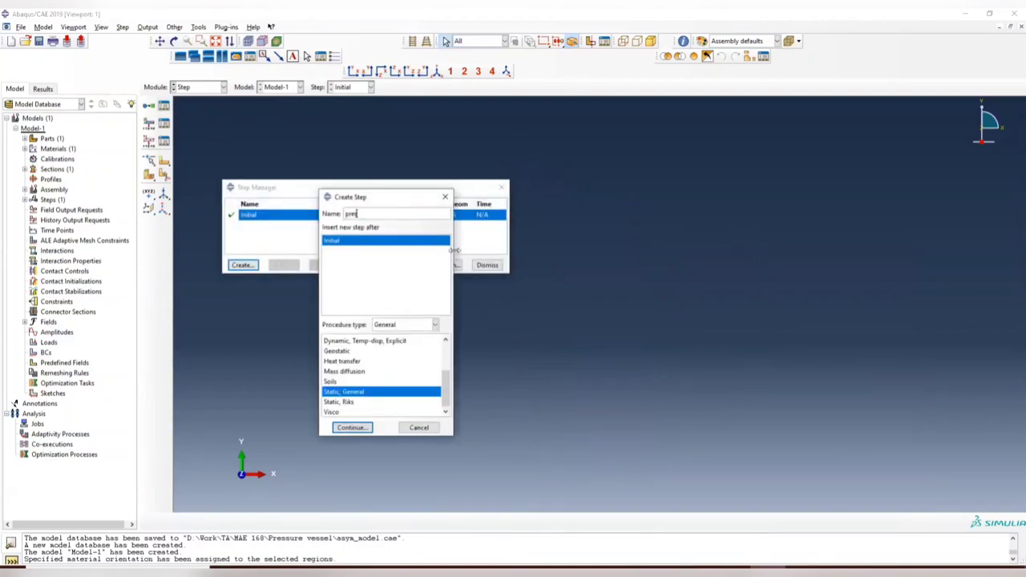
pyautogui.click(357, 427)
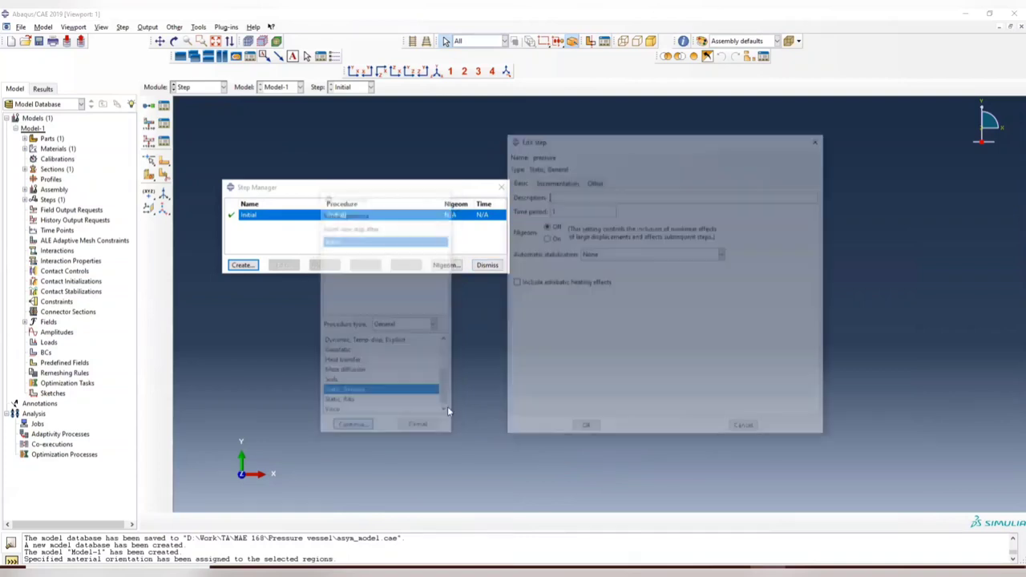
pyautogui.click(585, 430)
pyautogui.click(500, 188)
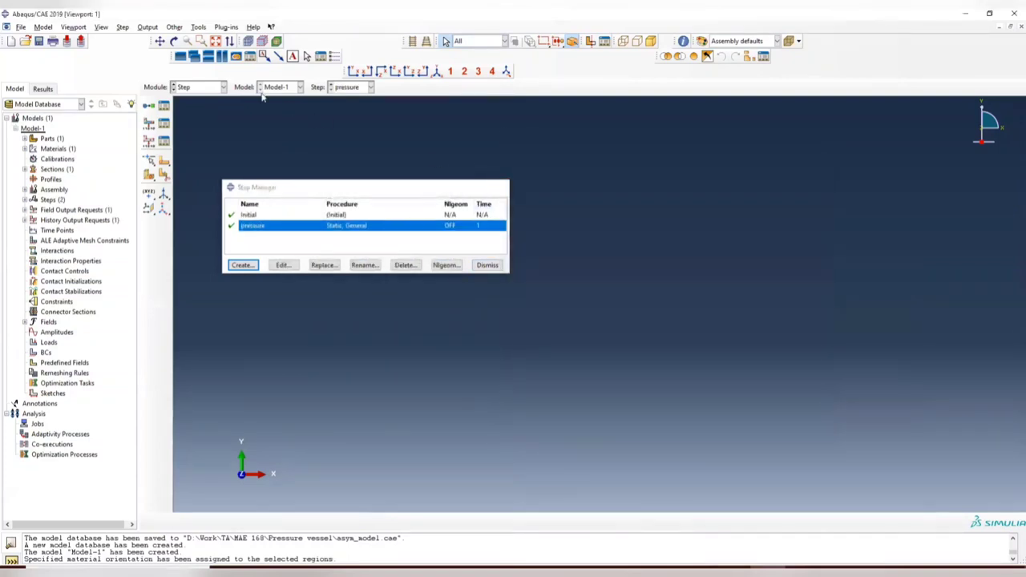
# Step: Switch to the Assembly module and create an independent instance of the shell part
pyautogui.click(202, 85)
pyautogui.click(208, 122)
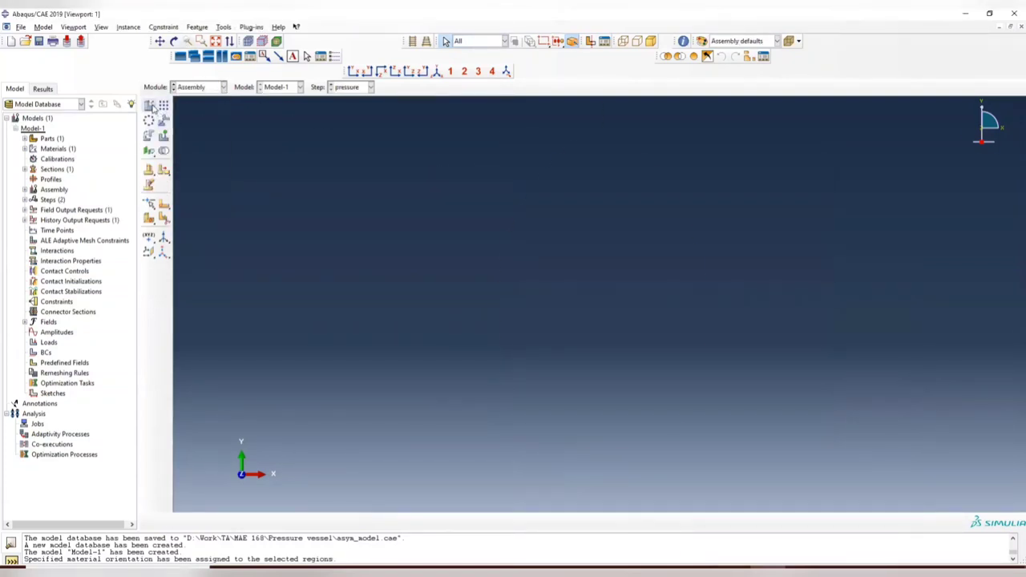
pyautogui.click(149, 105)
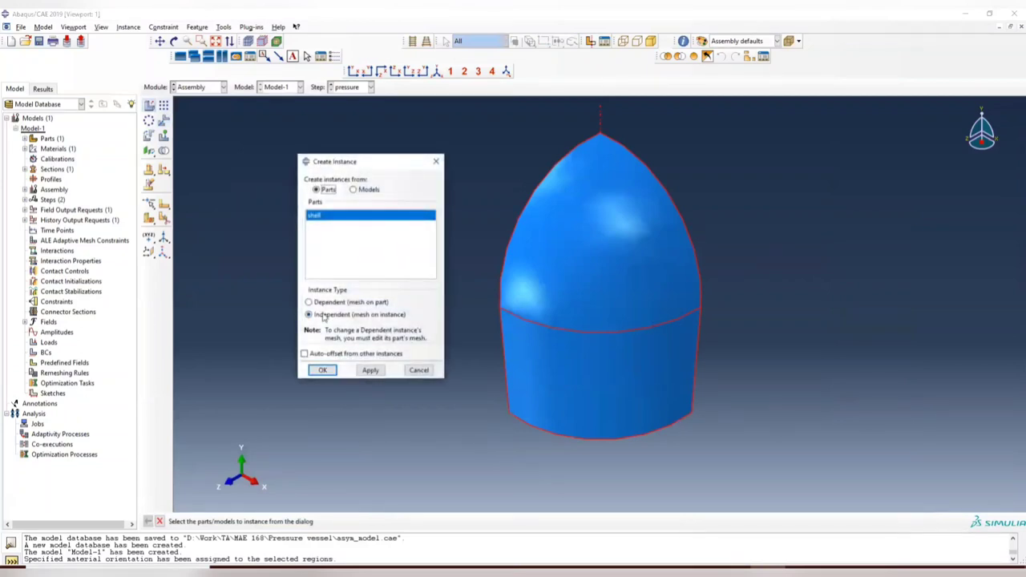
pyautogui.click(323, 370)
pyautogui.keyDown('ctrl'); pyautogui.keyDown('alt'); pyautogui.moveTo(553, 345); pyautogui.dragTo(621, 248); pyautogui.keyUp('alt'); pyautogui.keyUp('ctrl')
# Step: Switch to the Load module and create a mechanical Pressure load named pressure in the pressure step
pyautogui.click(218, 86)
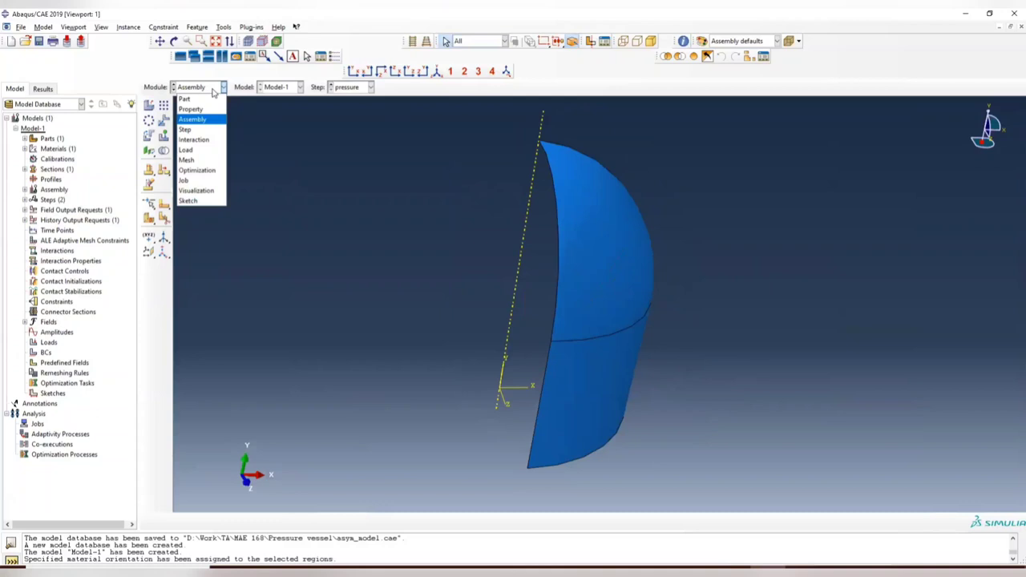
pyautogui.click(204, 151)
pyautogui.keyDown('ctrl'); pyautogui.keyDown('alt'); pyautogui.moveTo(651, 252); pyautogui.dragTo(622, 233); pyautogui.keyUp('alt'); pyautogui.keyUp('ctrl')
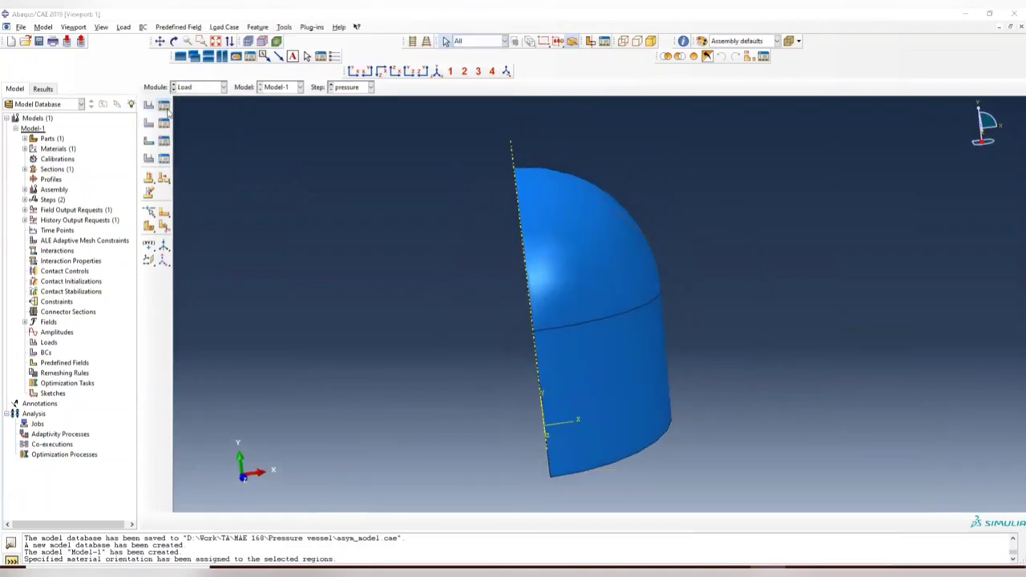
pyautogui.click(165, 107)
pyautogui.click(235, 334)
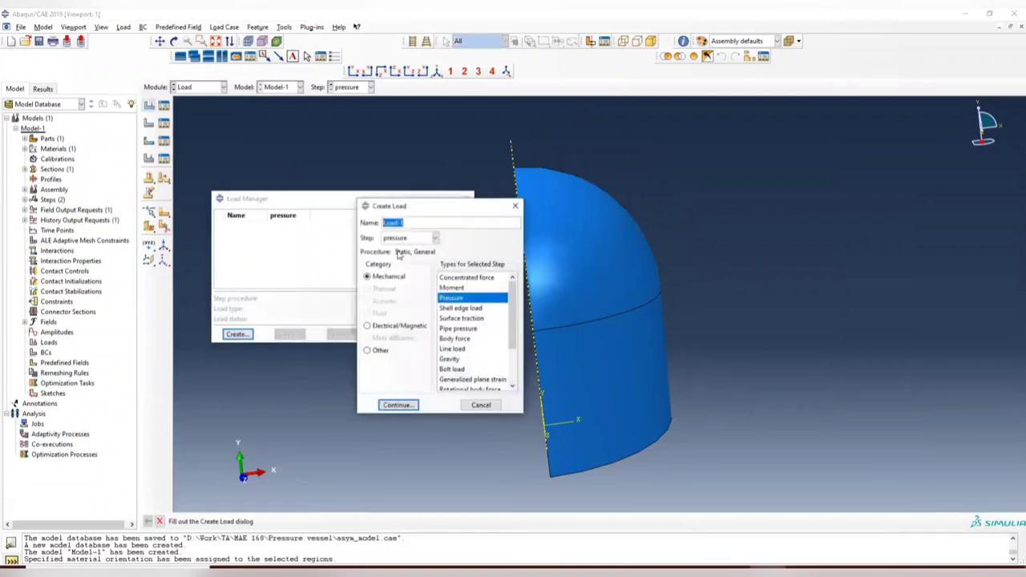
pyautogui.write('pressure')
pyautogui.click(395, 405)
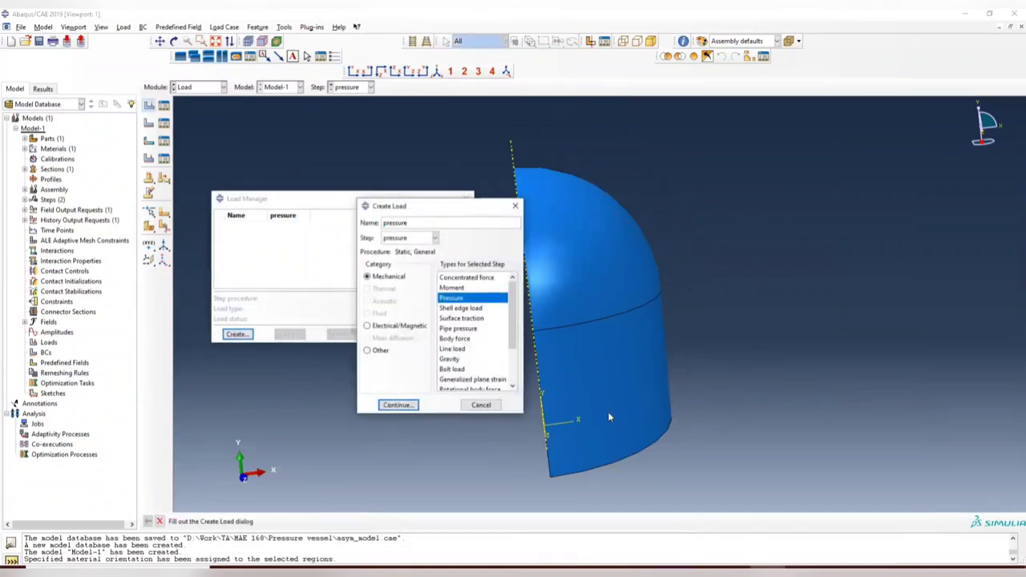
pyautogui.click(398, 405)
# Step: Apply the load to the inner side of both shell faces as a uniform pressure with magnitude 100e6
pyautogui.keyDown('ctrl'); pyautogui.keyDown('alt'); pyautogui.moveTo(575, 402); pyautogui.dragTo(568, 151); pyautogui.keyUp('alt'); pyautogui.keyUp('ctrl')
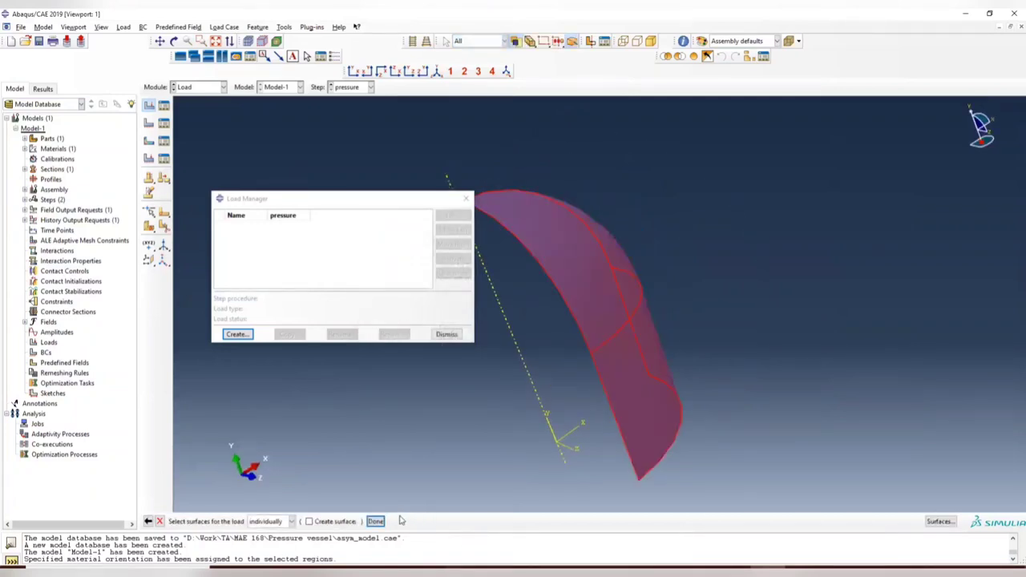
pyautogui.click(375, 522)
pyautogui.keyDown('ctrl'); pyautogui.keyDown('alt'); pyautogui.moveTo(574, 330); pyautogui.dragTo(635, 308); pyautogui.keyUp('alt'); pyautogui.keyUp('ctrl')
pyautogui.click(358, 523)
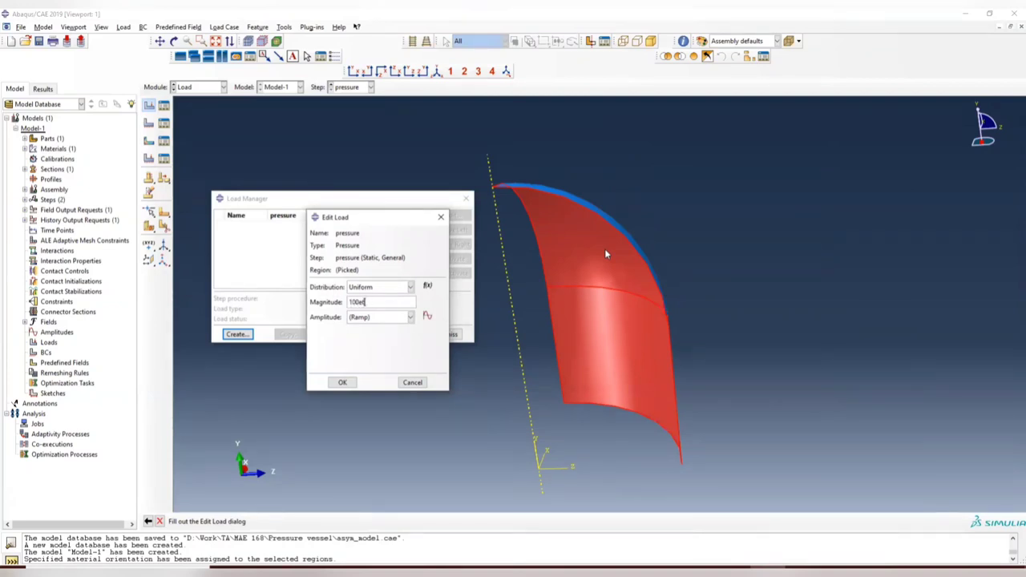
pyautogui.click(342, 382)
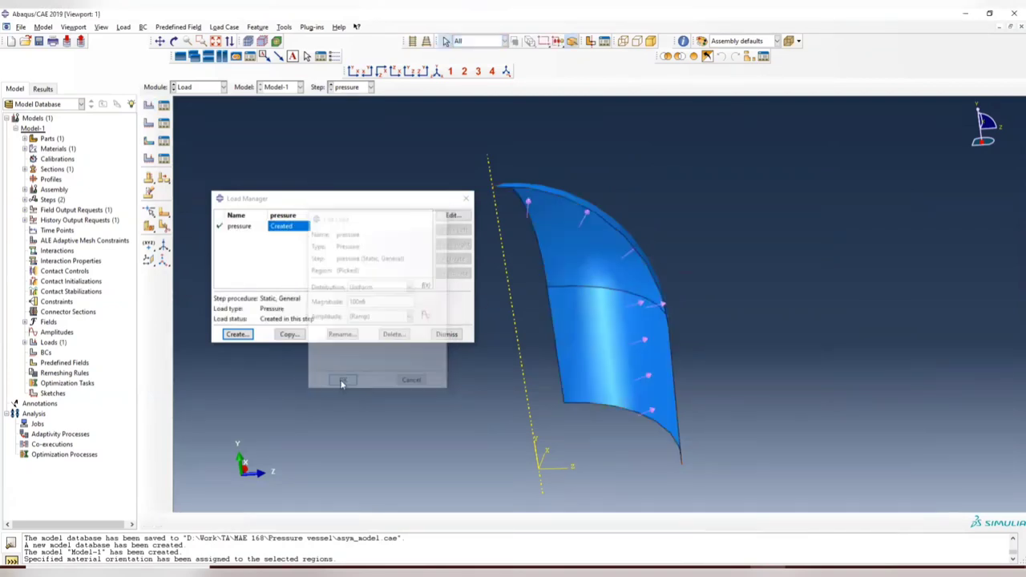
pyautogui.click(466, 199)
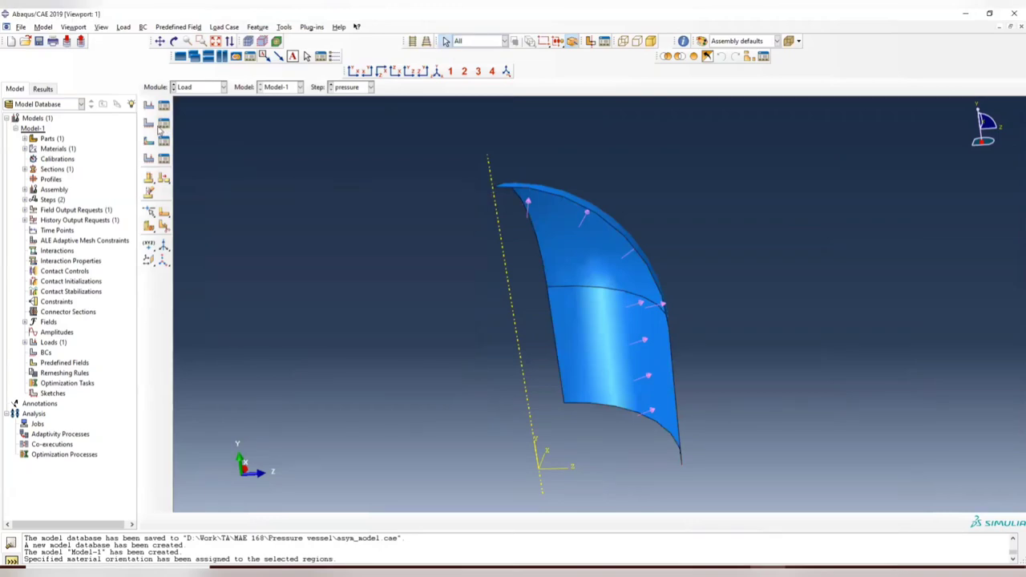
# Step: Create a mechanical Symmetry/Antisymmetry/Encastre boundary condition named y_sym in the Initial step
pyautogui.click(164, 124)
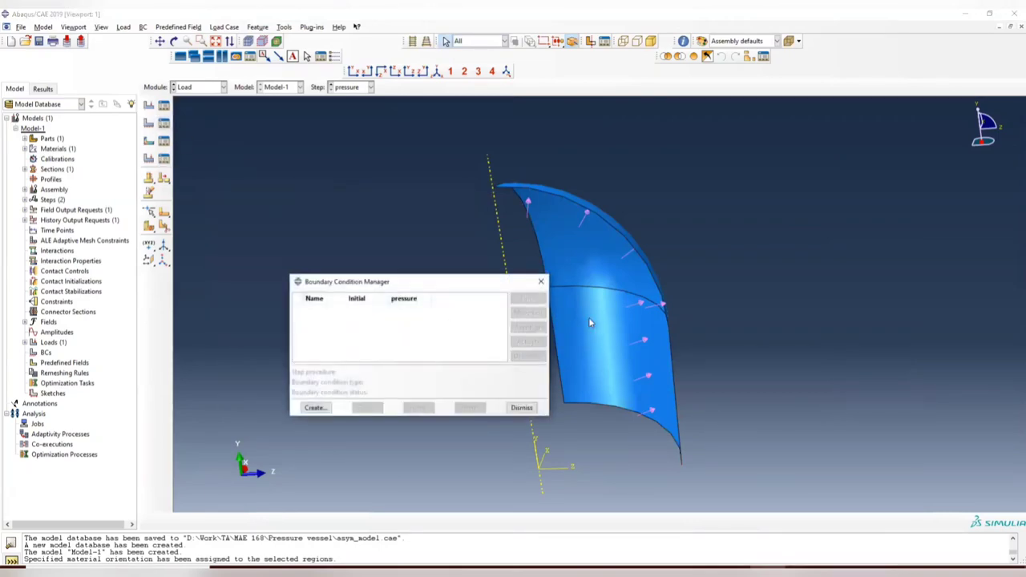
pyautogui.click(976, 115)
pyautogui.click(314, 407)
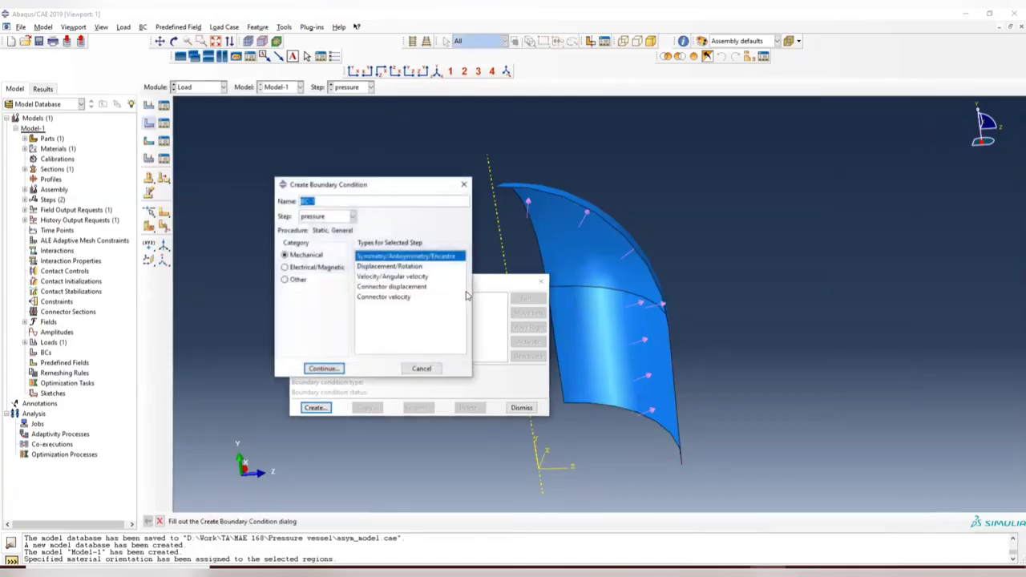
pyautogui.click(317, 218)
pyautogui.click(312, 227)
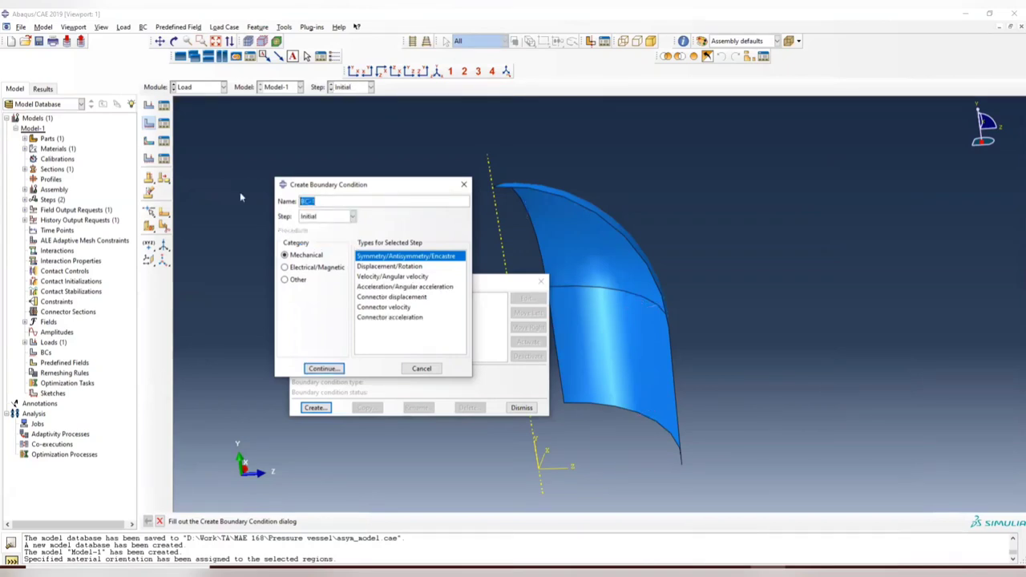
pyautogui.write('y_sym')
pyautogui.click(324, 368)
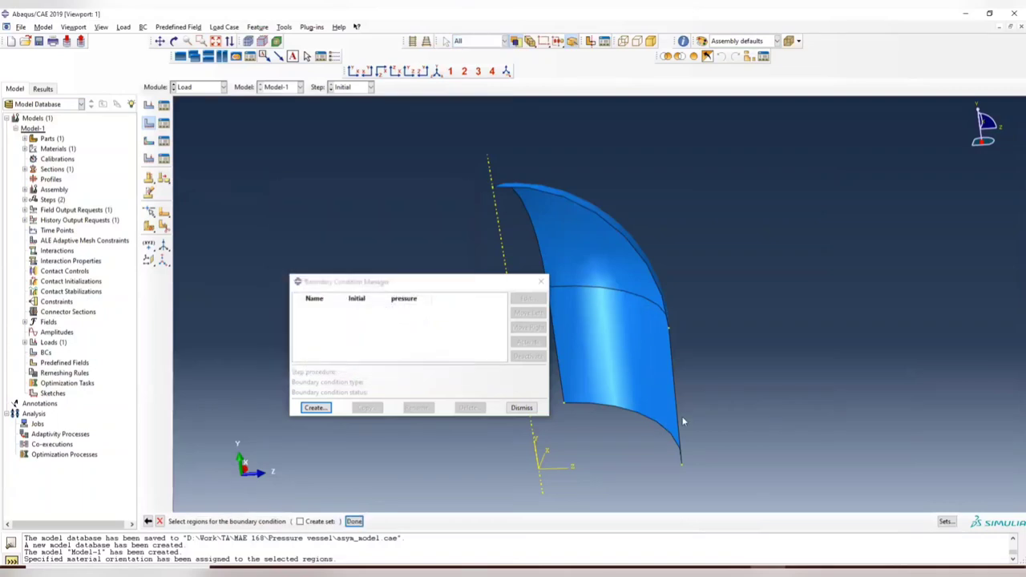
# Step: Apply y_sym to the curved bottom edge of the cylindrical face with the YSYMM (U2 = UR1 = UR3 = 0) option
pyautogui.keyDown('ctrl'); pyautogui.keyDown('alt'); pyautogui.moveTo(638, 414); pyautogui.dragTo(624, 276); pyautogui.keyUp('alt'); pyautogui.keyUp('ctrl')
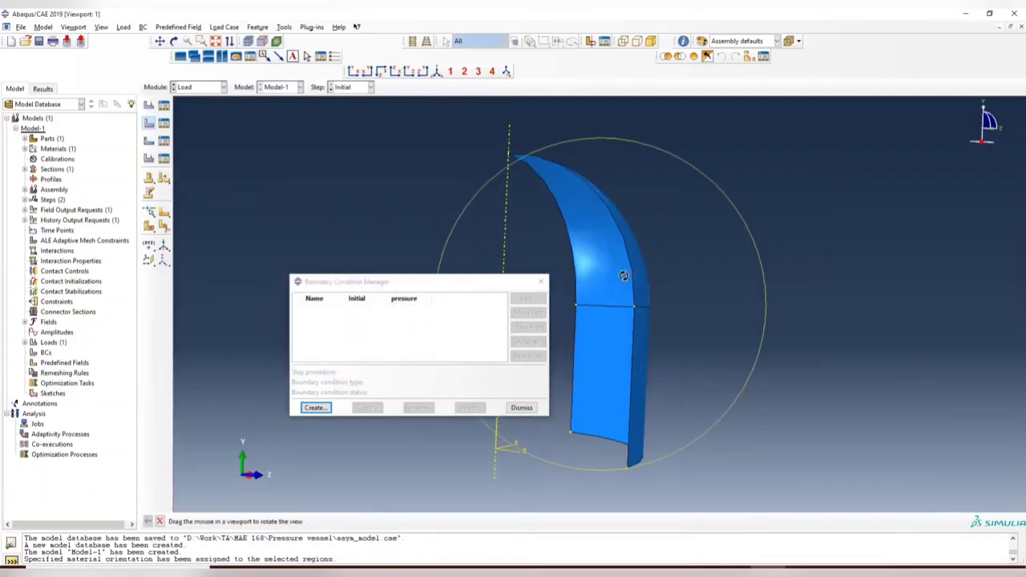
pyautogui.click(618, 442)
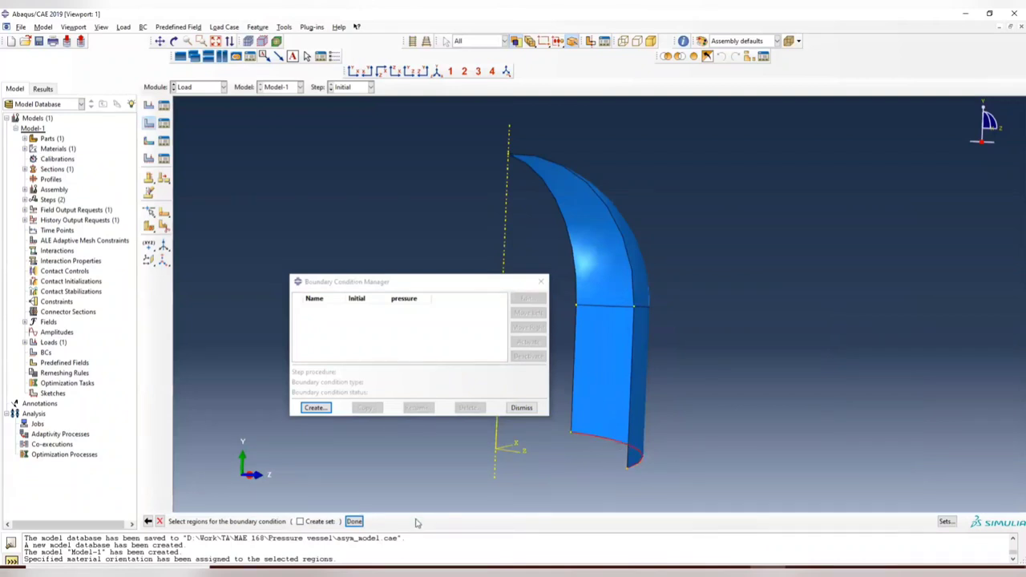
pyautogui.click(353, 521)
pyautogui.click(629, 323)
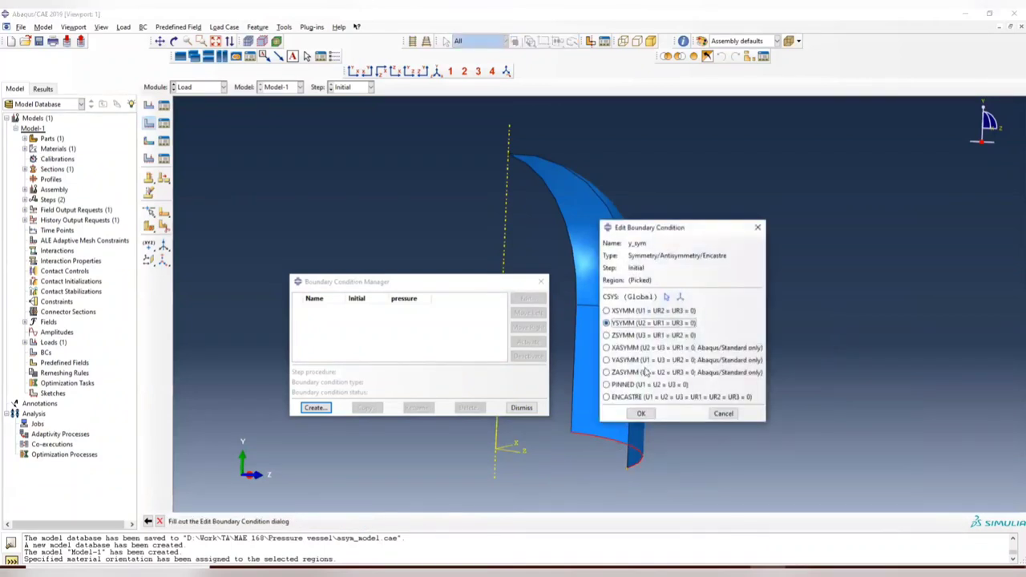
pyautogui.click(641, 414)
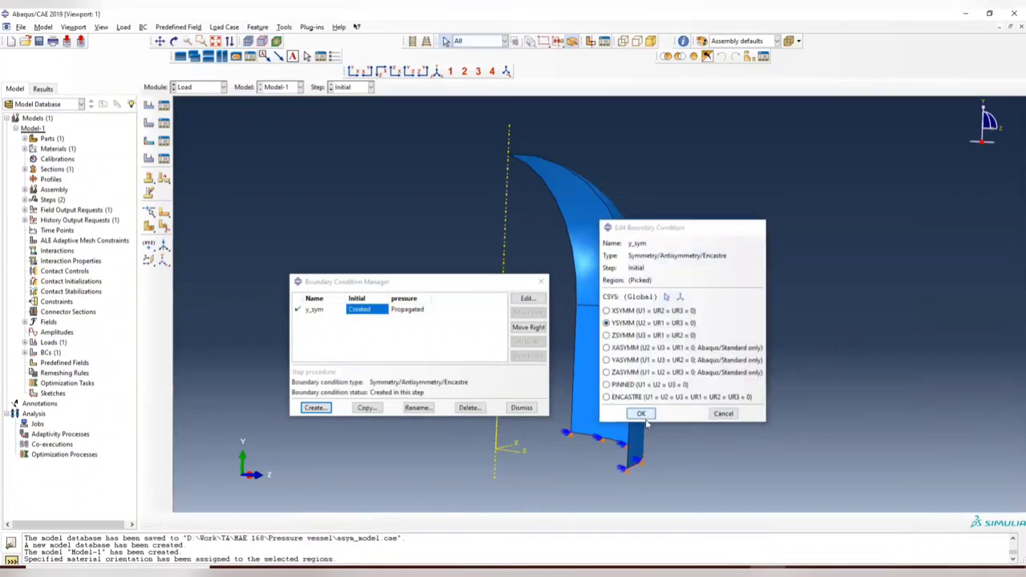
pyautogui.click(314, 408)
pyautogui.write('x')
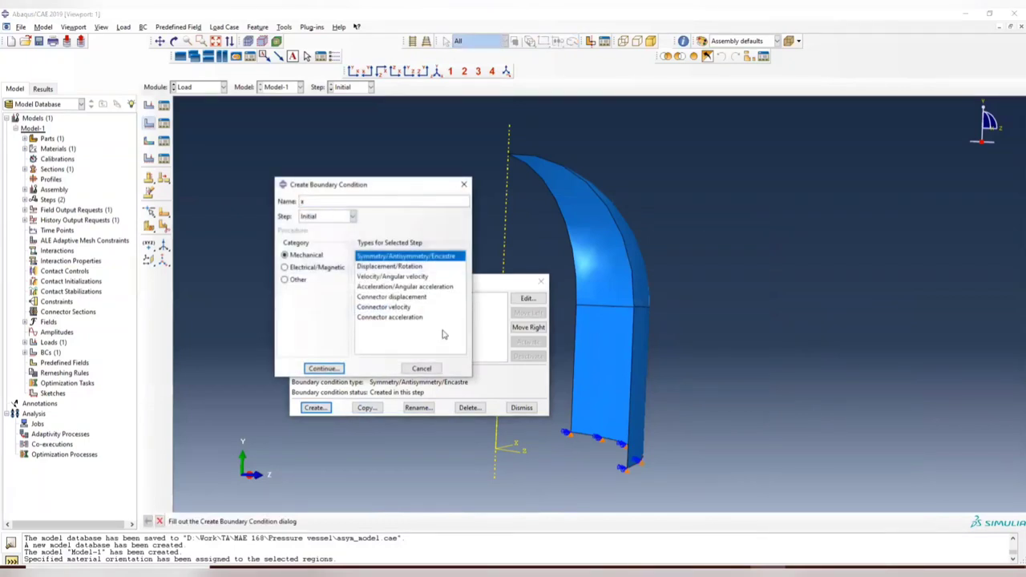
pyautogui.click(463, 184)
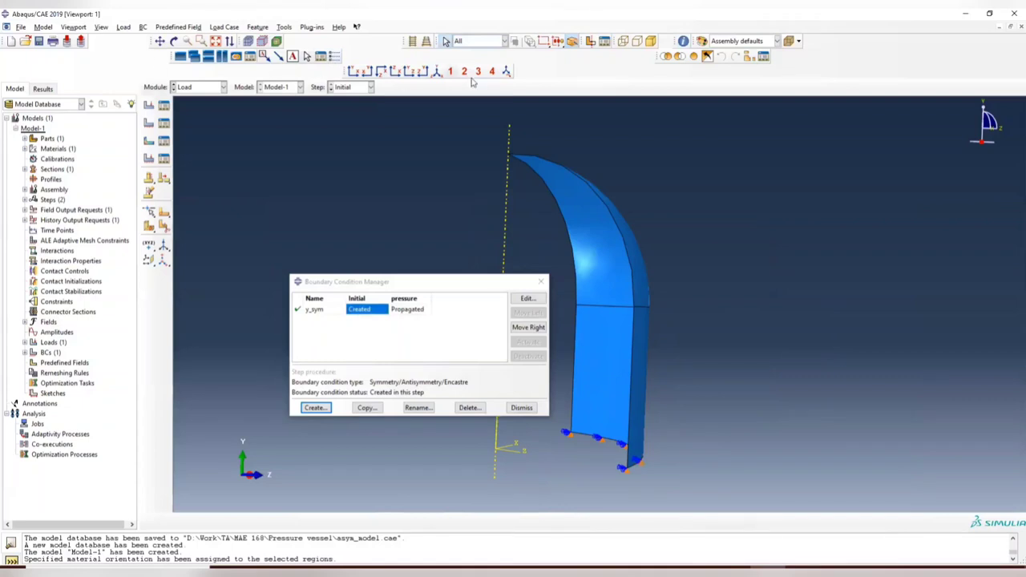
# Step: Switch the viewport to parallel projection and view the vessel square to the XY plane, with the boundary condition manager clear of the model
pyautogui.click(102, 27)
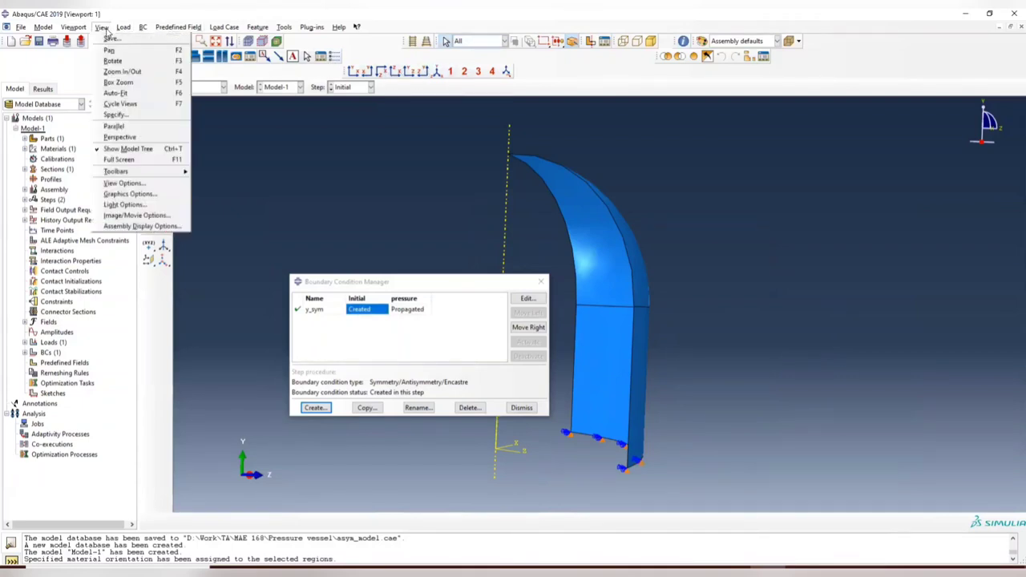
pyautogui.click(115, 126)
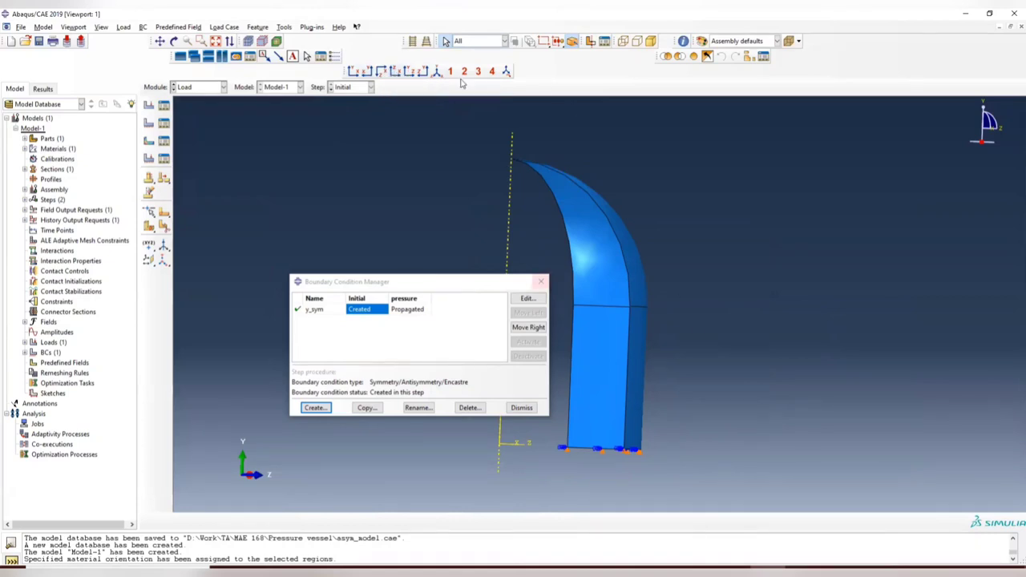
pyautogui.click(409, 72)
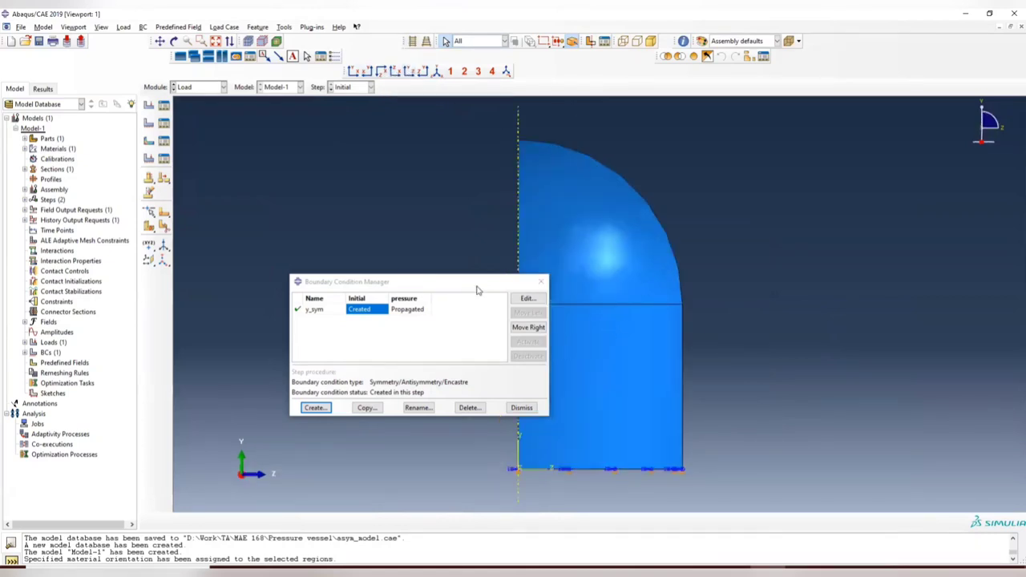
pyautogui.moveTo(465, 281); pyautogui.dragTo(879, 239)
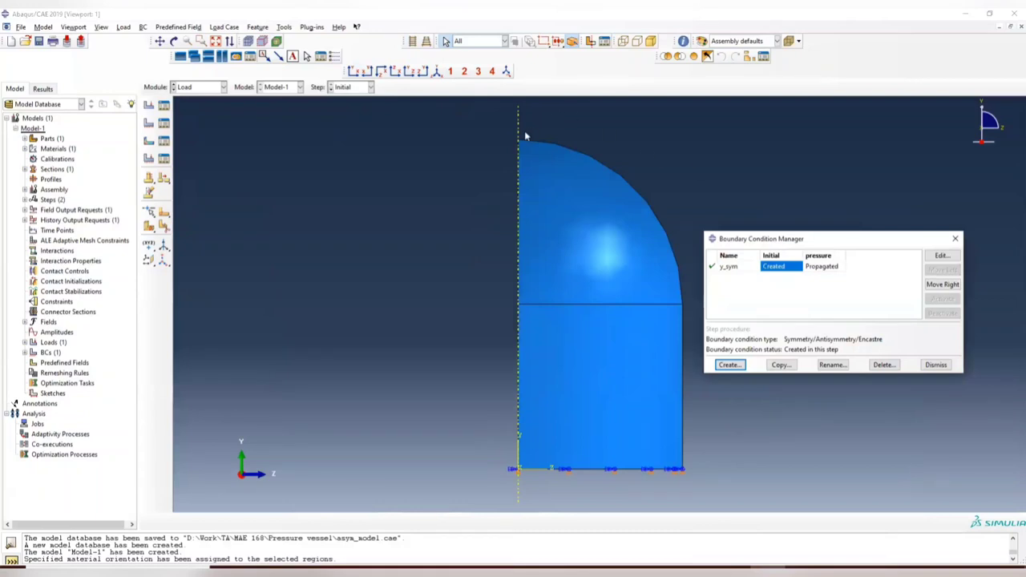
pyautogui.click(354, 73)
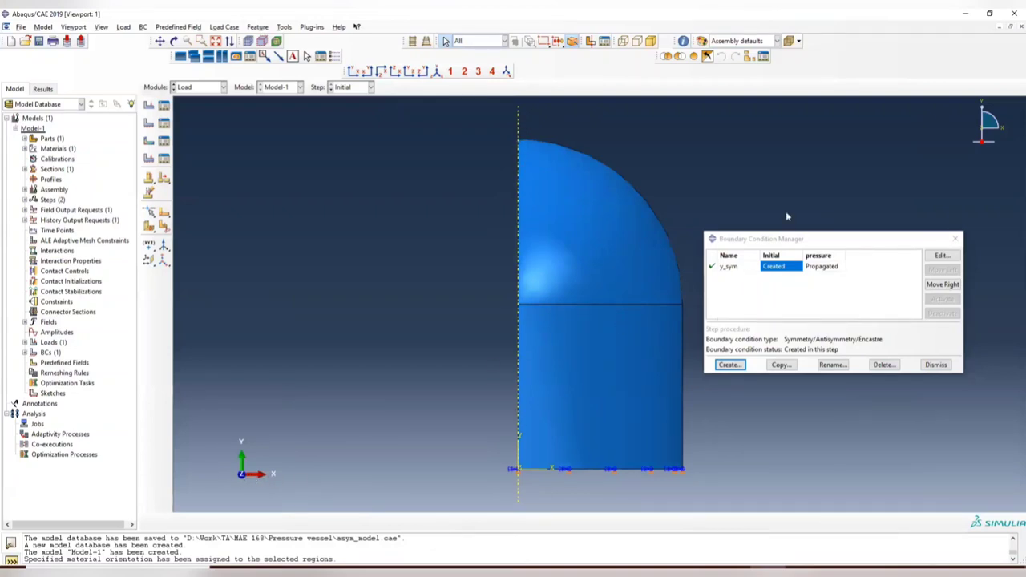
# Step: Create a symmetry boundary condition named x_sym in the Initial step, with XSYMM on the dome and cylinder edges lying in the YZ plane
pyautogui.click(729, 366)
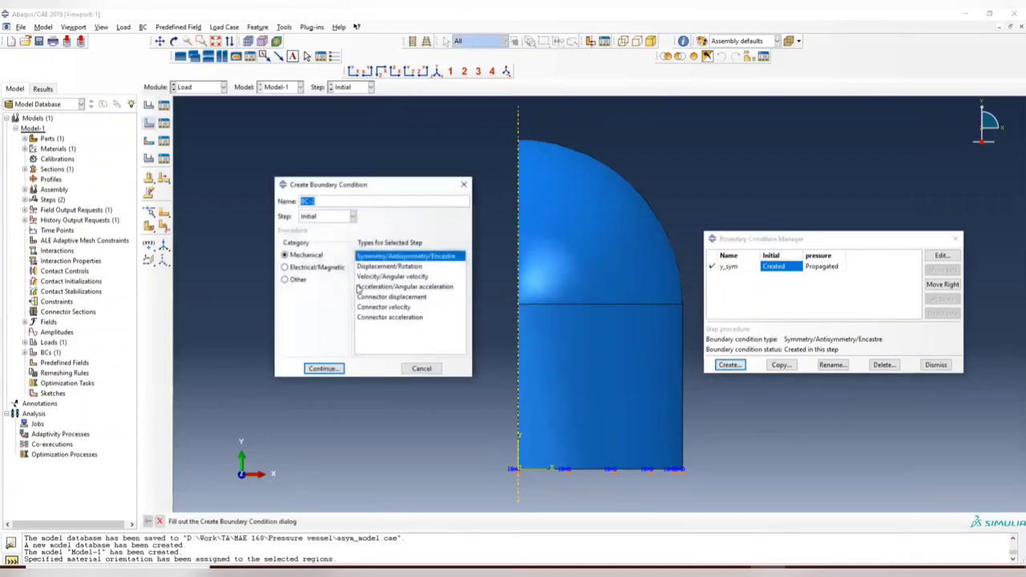
pyautogui.write('x_sym')
pyautogui.click(324, 369)
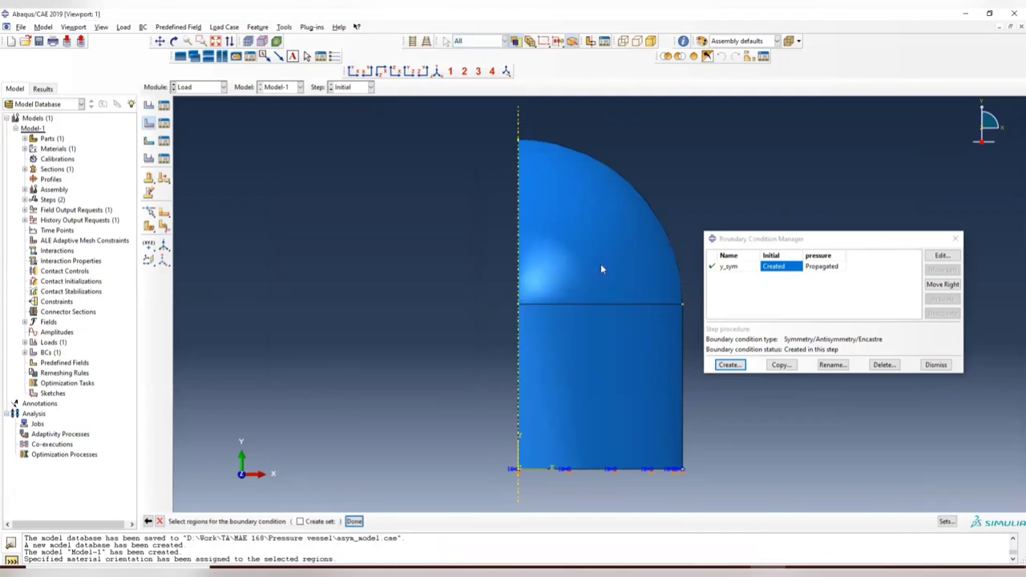
pyautogui.click(518, 224)
pyautogui.keyDown('shift'); pyautogui.click(519, 381); pyautogui.keyUp('shift')
pyautogui.click(355, 522)
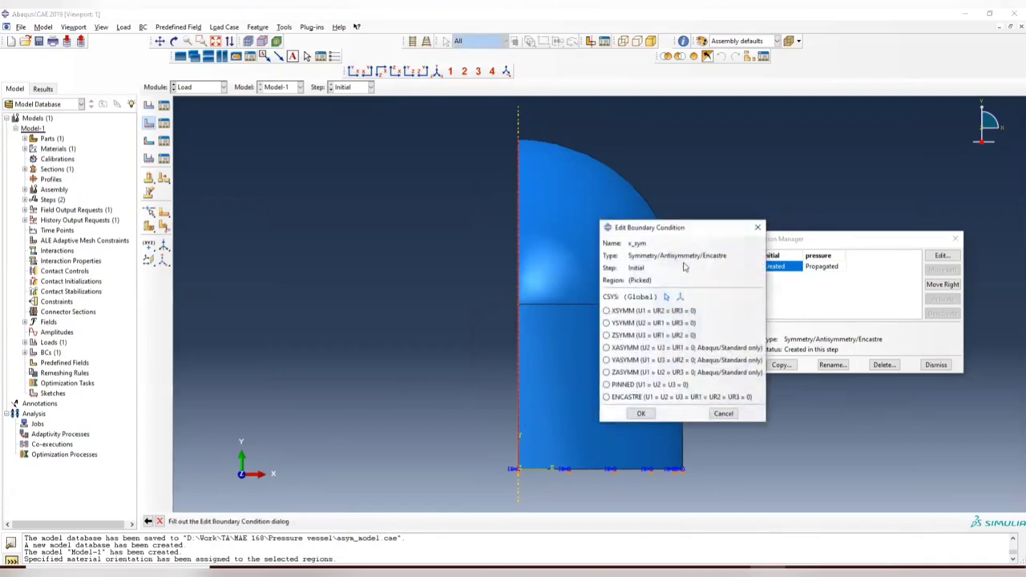
pyautogui.click(628, 314)
pyautogui.click(640, 414)
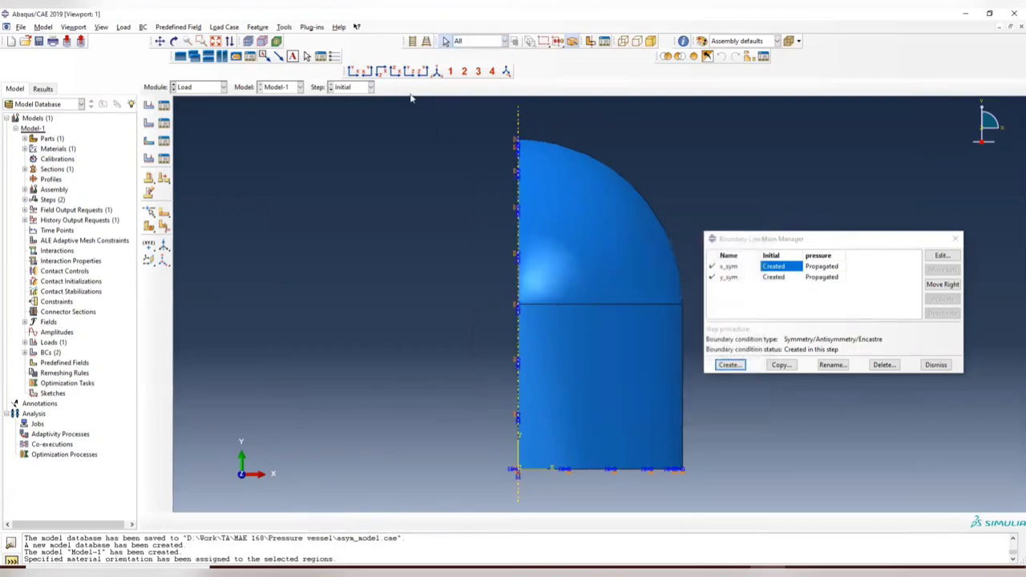
# Step: Create a symmetry boundary condition named z_sym in the Initial step, with ZSYMM on the dome and cylinder edges lying in the XY plane
pyautogui.click(408, 71)
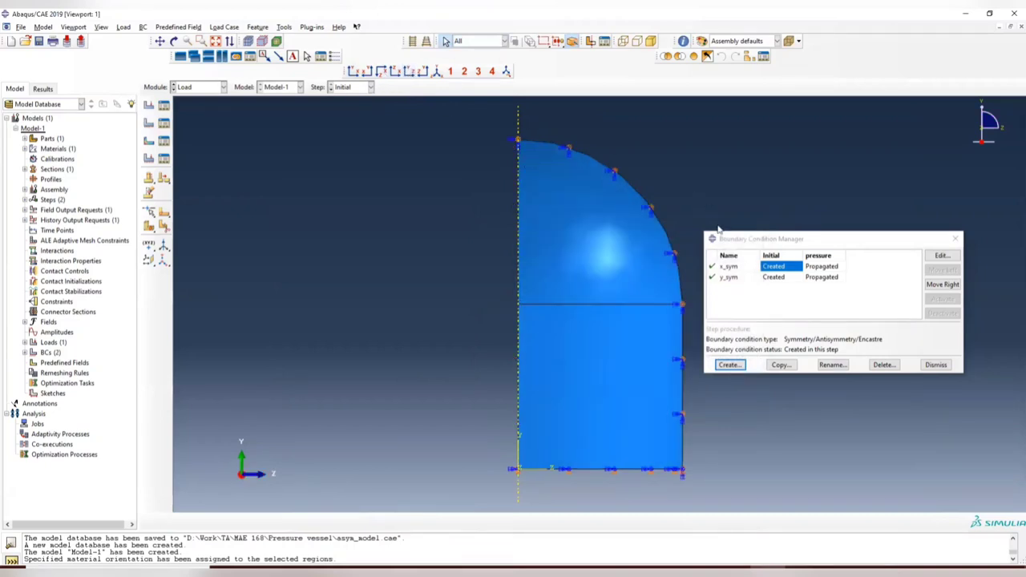
pyautogui.click(730, 365)
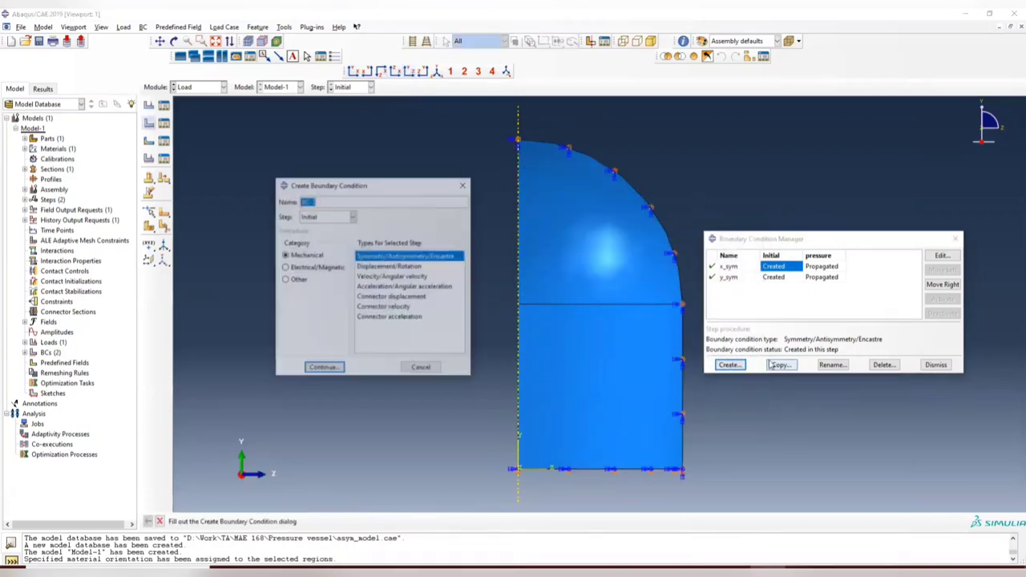
pyautogui.write('z_sym')
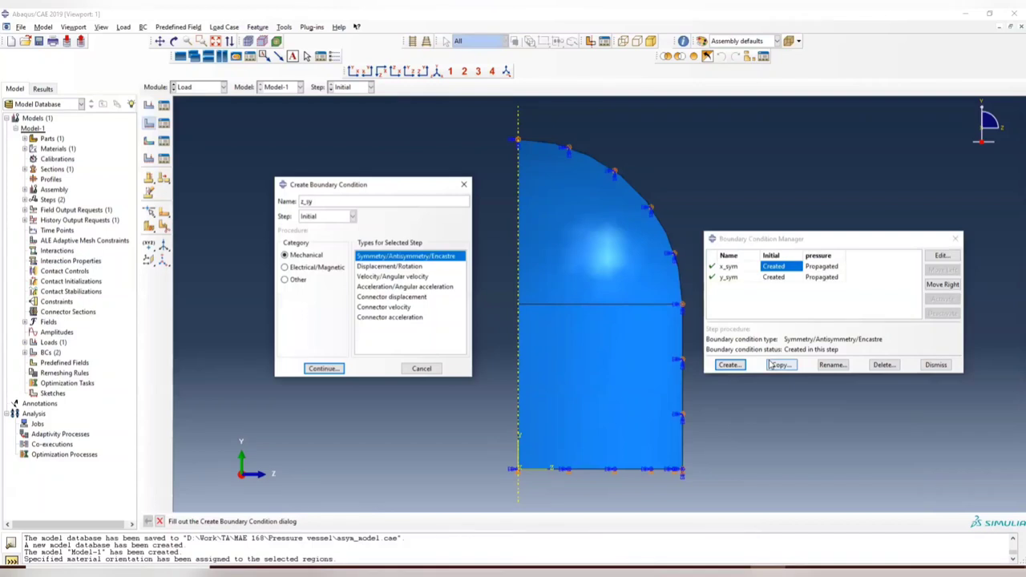
pyautogui.click(324, 368)
pyautogui.click(518, 234)
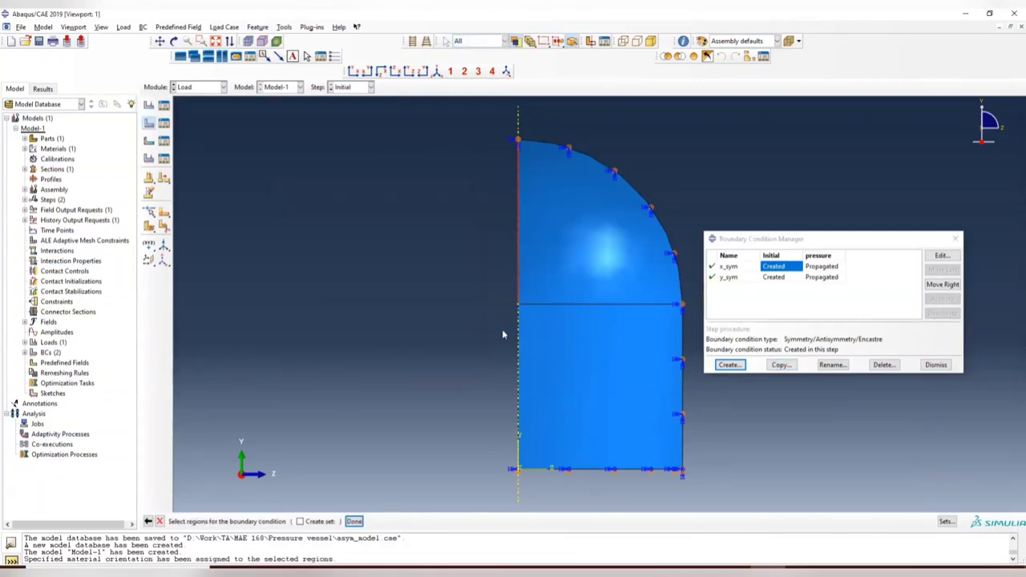
pyautogui.keyDown('shift'); pyautogui.click(519, 359); pyautogui.keyUp('shift')
pyautogui.click(353, 521)
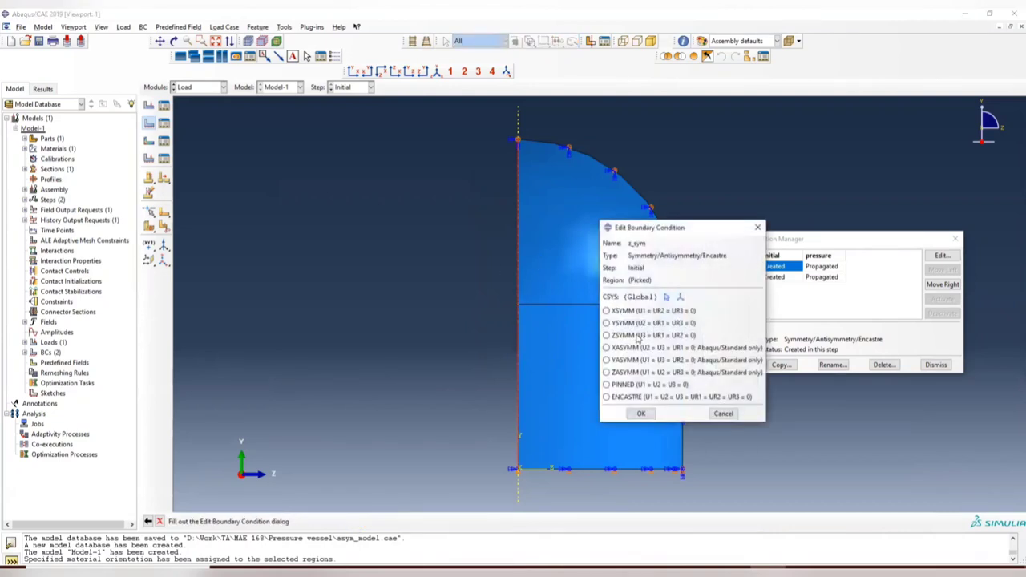
pyautogui.click(637, 335)
pyautogui.click(641, 413)
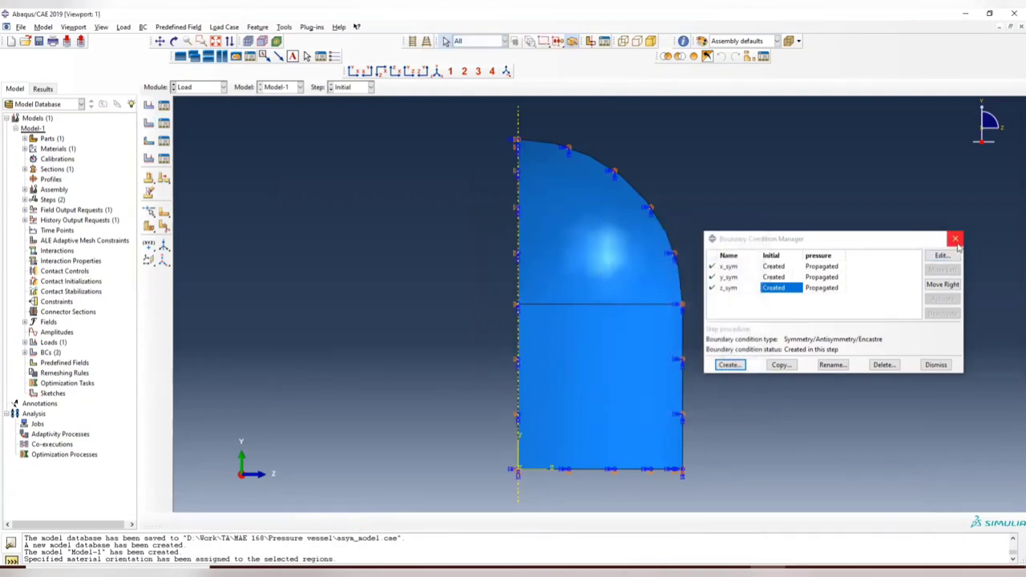
pyautogui.click(955, 239)
# Step: Switch to the Mesh module and set the mesh controls of both shell faces to the Structured technique
pyautogui.keyDown('ctrl'); pyautogui.keyDown('alt'); pyautogui.moveTo(632, 299); pyautogui.dragTo(529, 253); pyautogui.keyUp('alt'); pyautogui.keyUp('ctrl')
pyautogui.moveTo(473, 229)
pyautogui.keyDown('ctrl'); pyautogui.keyDown('alt'); pyautogui.mouseDown()
pyautogui.moveTo(500, 230)
pyautogui.moveTo(476, 216)
pyautogui.mouseUp(); pyautogui.keyUp('alt'); pyautogui.keyUp('ctrl')
pyautogui.click(199, 86)
pyautogui.click(191, 157)
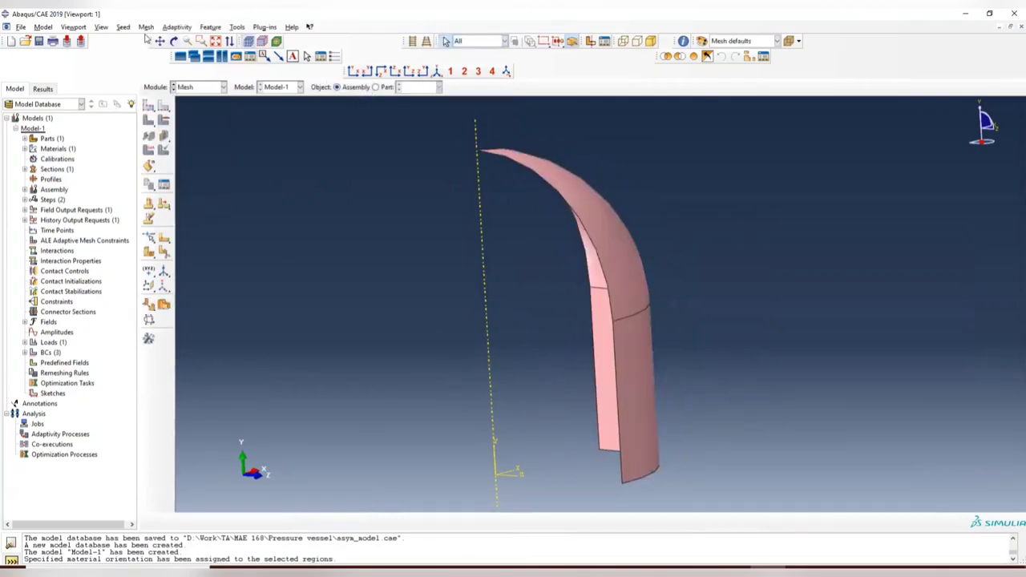
pyautogui.click(146, 26)
pyautogui.click(153, 38)
pyautogui.moveTo(507, 119); pyautogui.dragTo(747, 510)
pyautogui.click(381, 521)
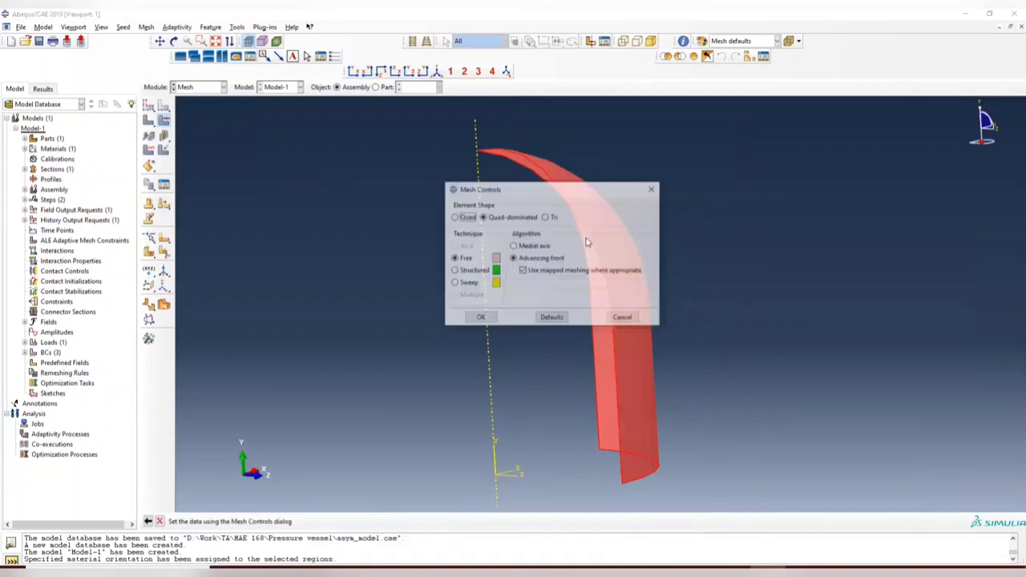
pyautogui.click(469, 271)
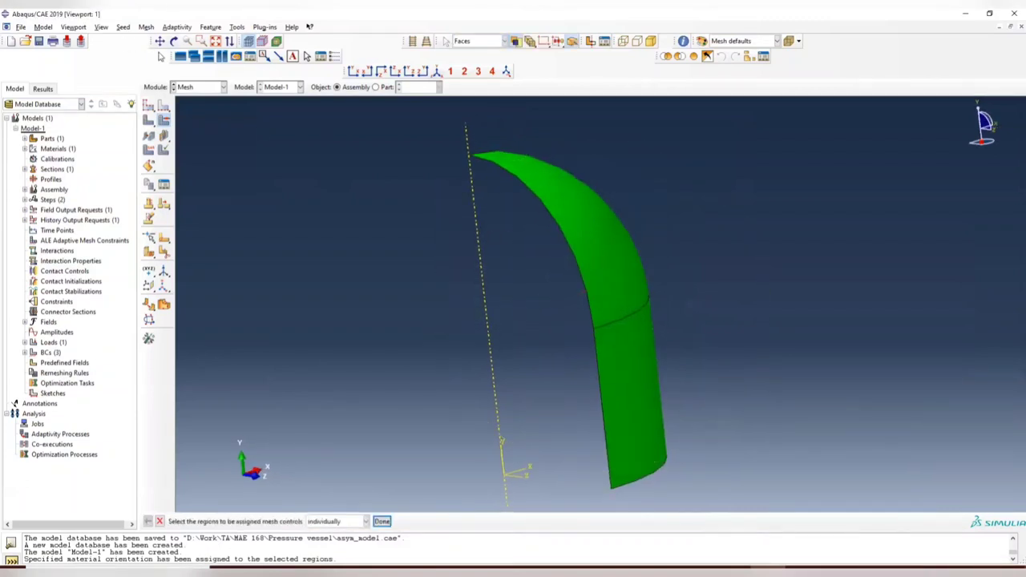
# Step: Assign both shell faces the linear standard S4 shell element type by disabling reduced integration
pyautogui.click(146, 28)
pyautogui.click(169, 59)
pyautogui.moveTo(540, 142); pyautogui.dragTo(720, 483)
pyautogui.click(380, 522)
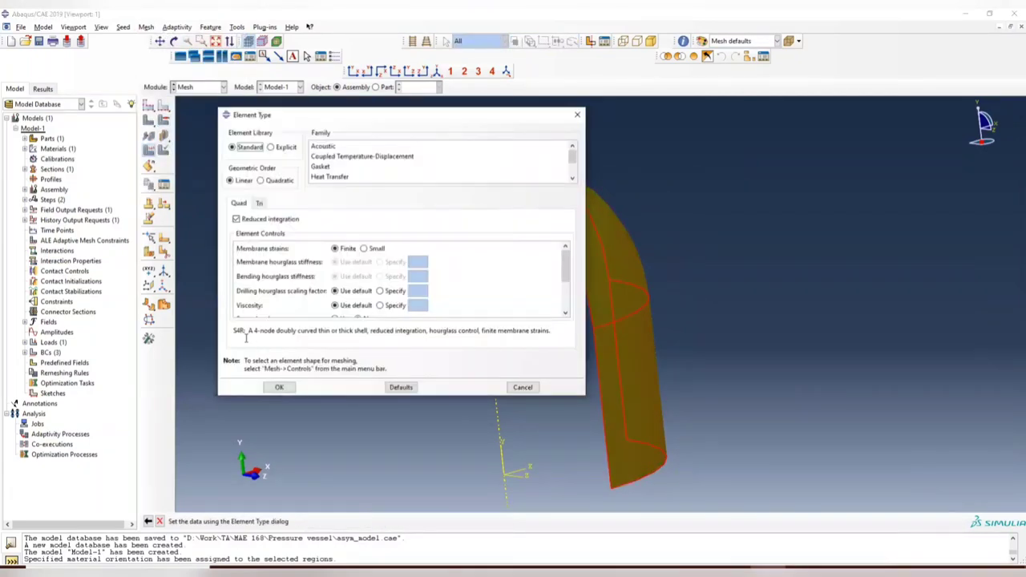
pyautogui.click(237, 219)
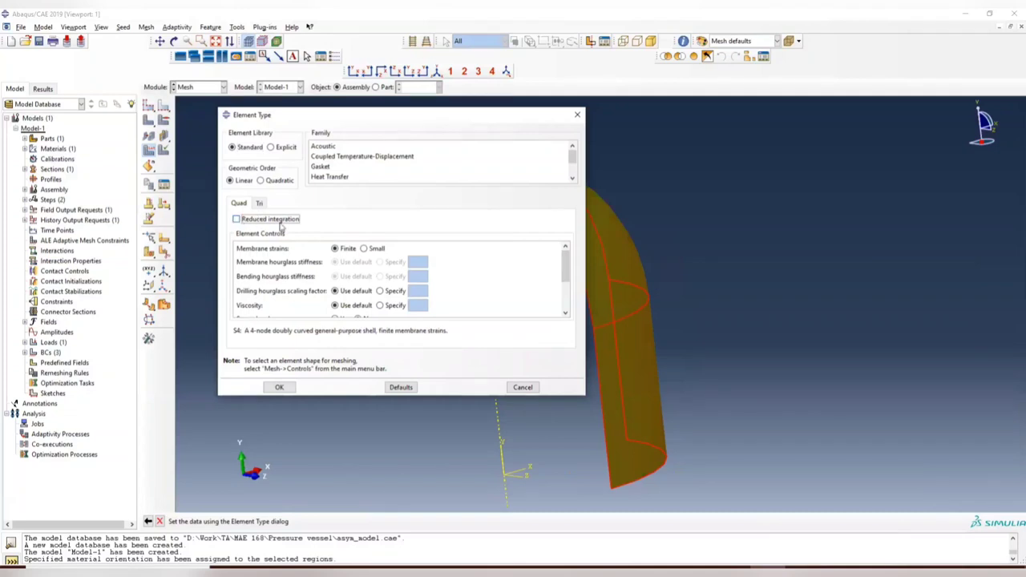
pyautogui.click(279, 388)
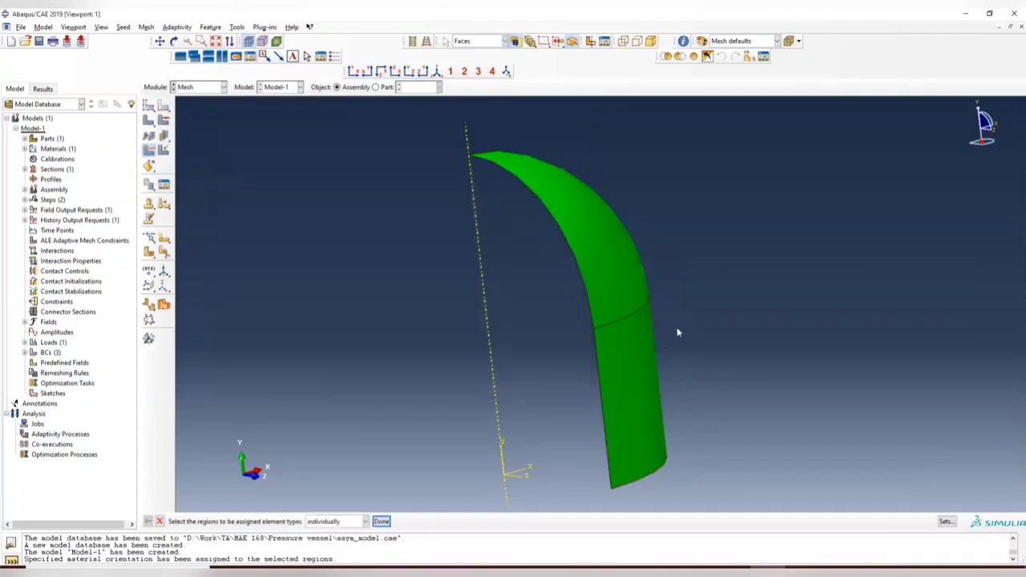
# Step: Reopen the element type settings for both shell faces and check that linear standard elements without reduced integration are assigned
pyautogui.keyDown('ctrl'); pyautogui.keyDown('alt'); pyautogui.moveTo(677, 327); pyautogui.dragTo(716, 154); pyautogui.keyUp('alt'); pyautogui.keyUp('ctrl')
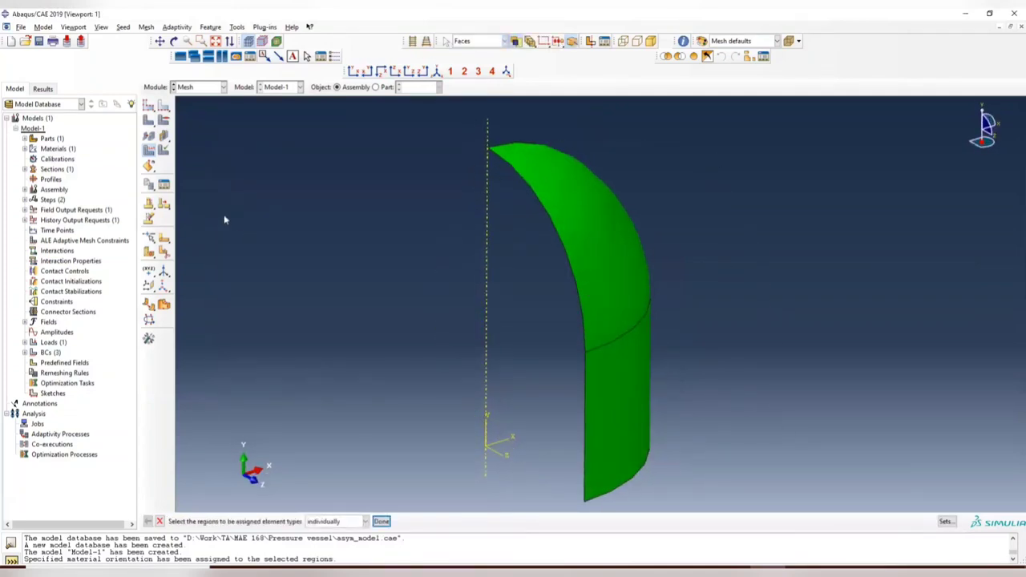
pyautogui.click(147, 28)
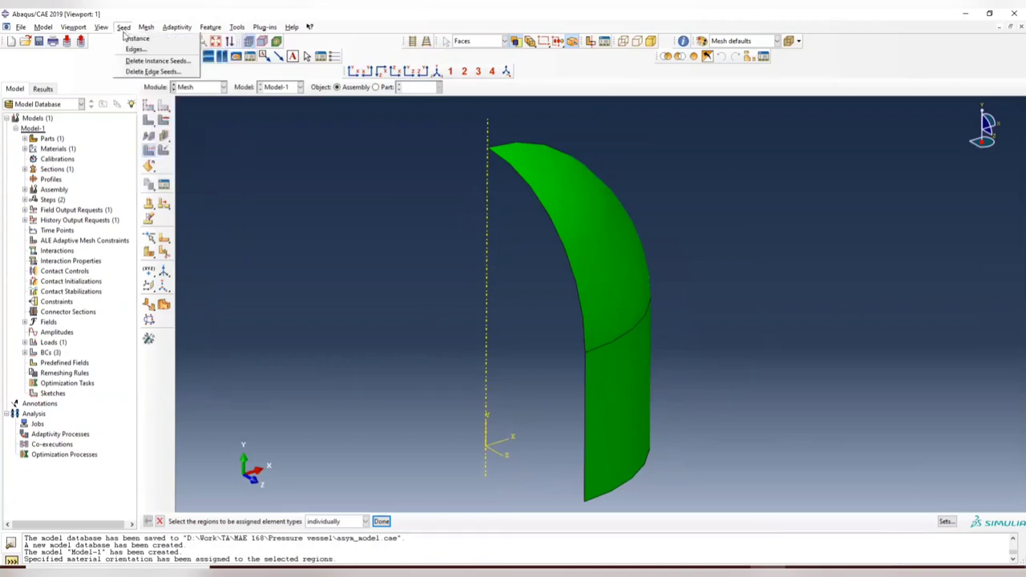
pyautogui.click(147, 29)
pyautogui.click(146, 29)
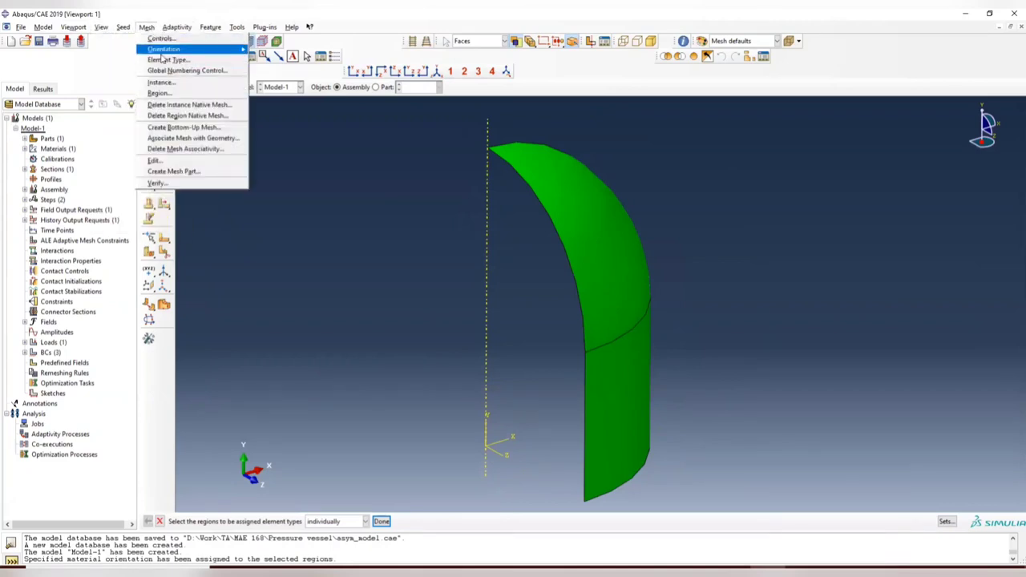
pyautogui.click(162, 59)
pyautogui.moveTo(529, 133); pyautogui.dragTo(616, 271)
pyautogui.click(381, 522)
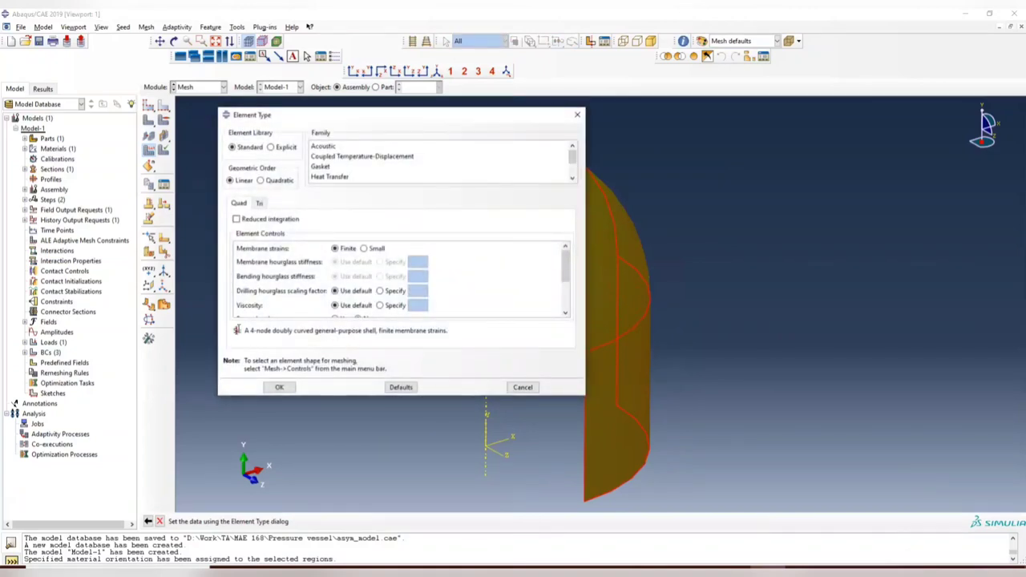
pyautogui.click(280, 387)
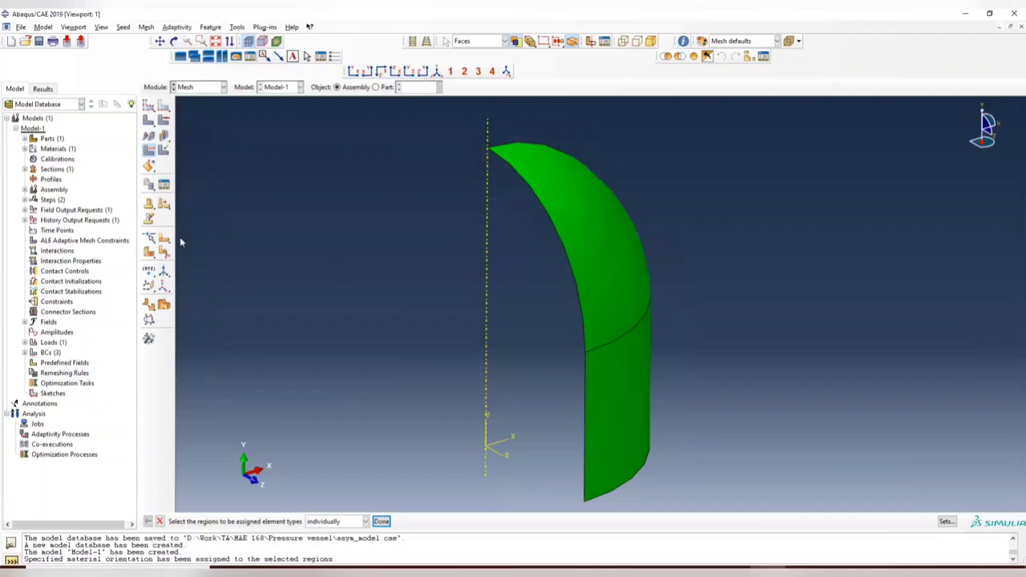
# Step: Try to assign shell normals to the two faces while the mesh object is set to Assembly
pyautogui.click(151, 166)
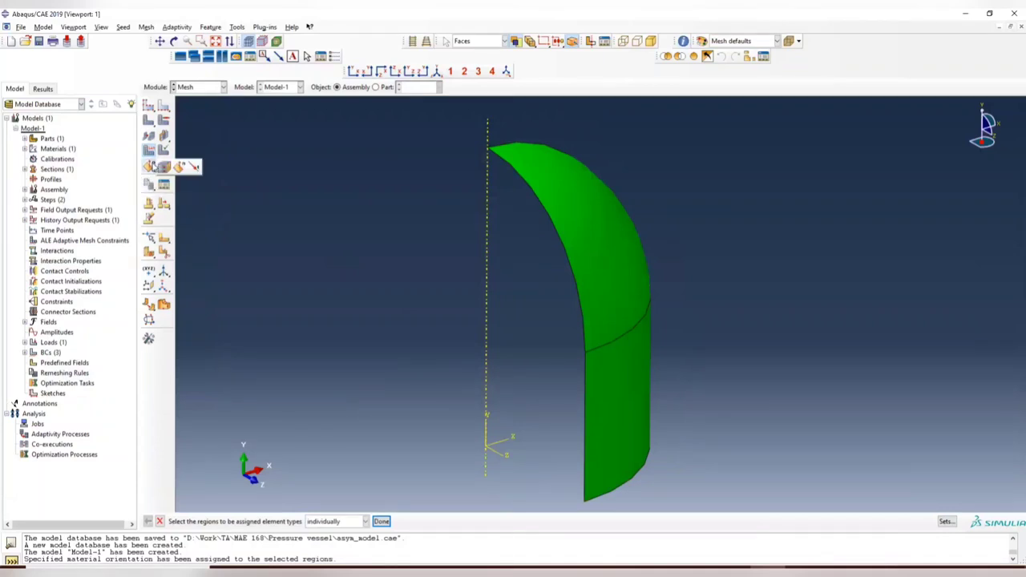
pyautogui.click(180, 168)
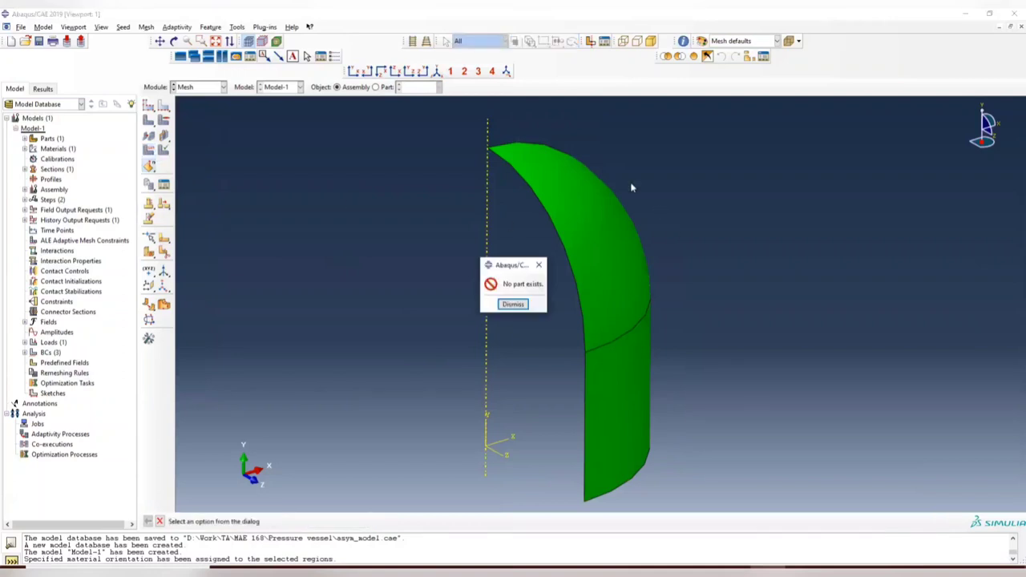
pyautogui.click(514, 305)
pyautogui.click(151, 166)
pyautogui.click(179, 170)
pyautogui.click(513, 305)
pyautogui.moveTo(582, 109); pyautogui.dragTo(727, 514)
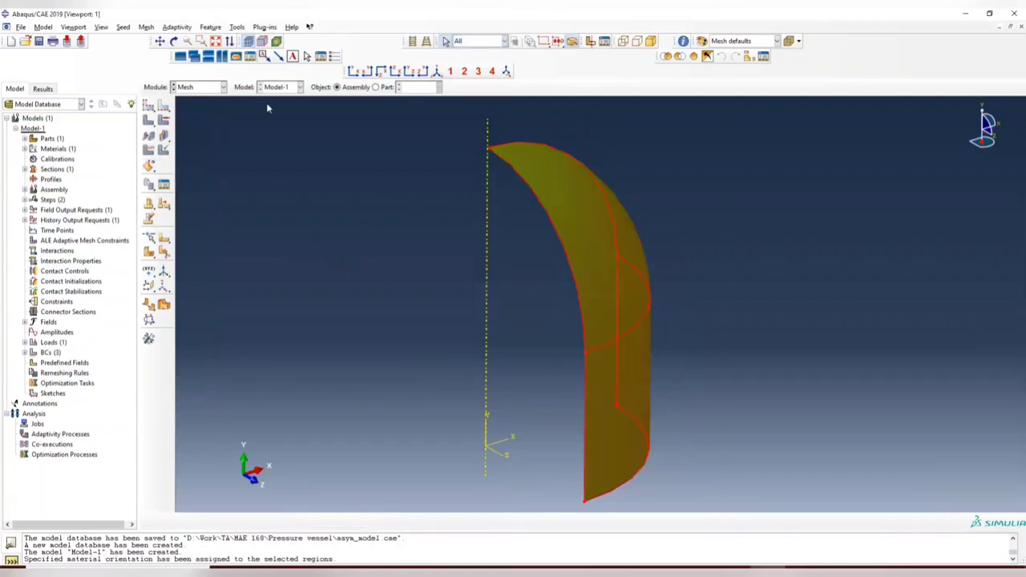
# Step: Set the mesh object to the shell part and flip the normals of both its faces
pyautogui.click(384, 88)
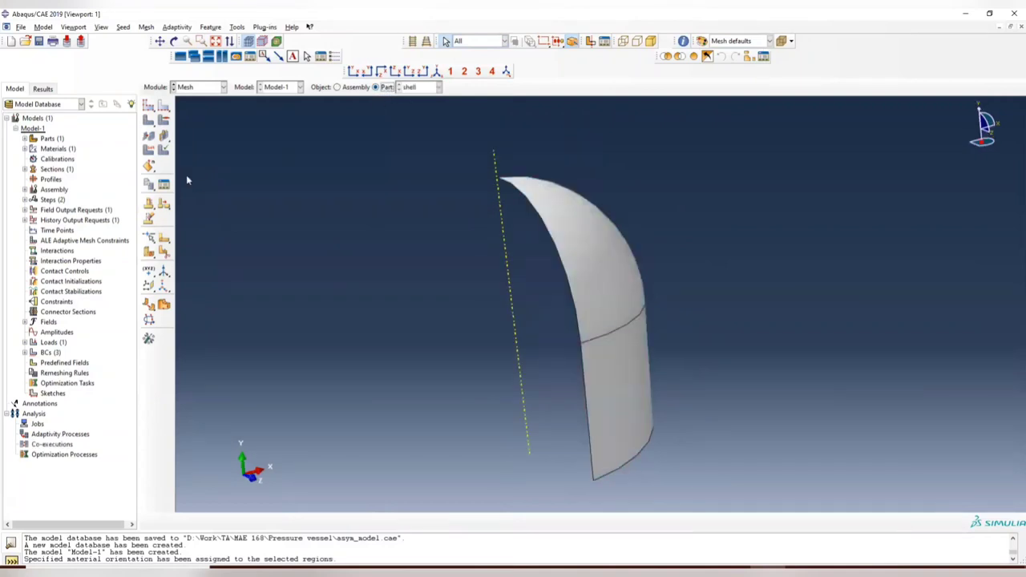
pyautogui.click(149, 167)
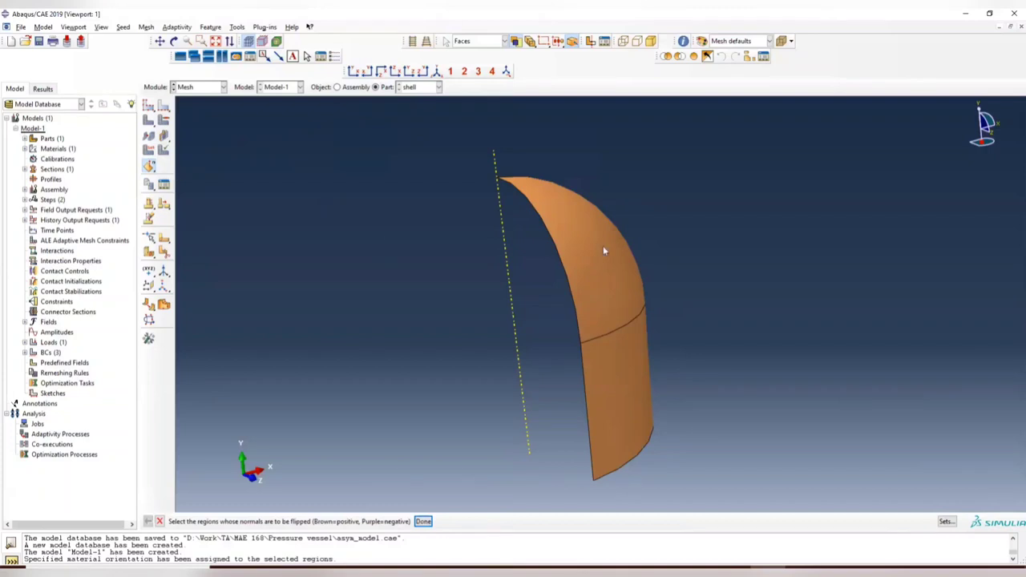
pyautogui.moveTo(561, 194); pyautogui.dragTo(733, 480)
pyautogui.click(422, 521)
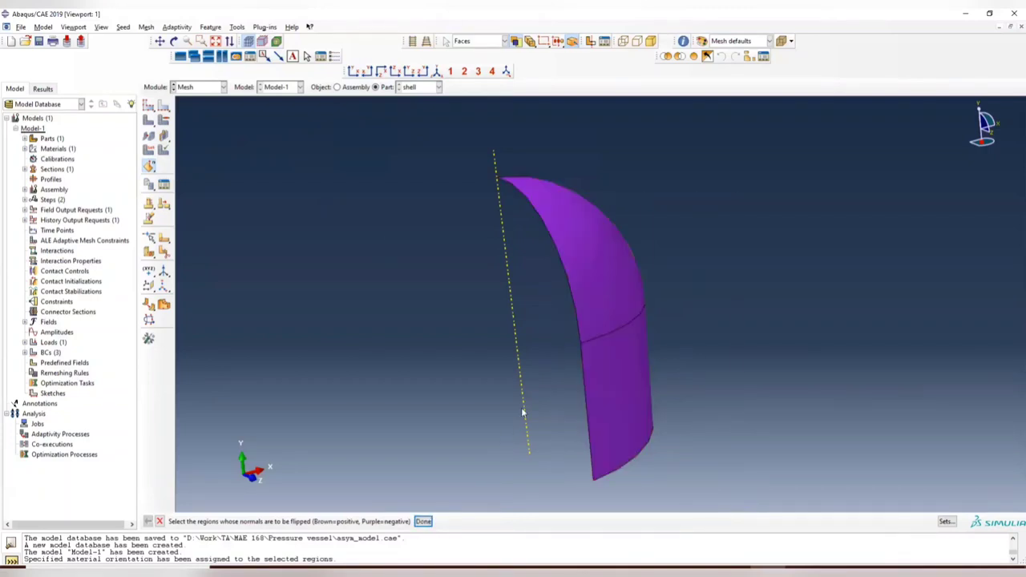
# Step: Flip the normals of both shell faces back, check the inner and outer sides, and leave the normal assignment
pyautogui.keyDown('ctrl'); pyautogui.keyDown('alt'); pyautogui.moveTo(566, 373); pyautogui.dragTo(383, 543); pyautogui.keyUp('alt'); pyautogui.keyUp('ctrl')
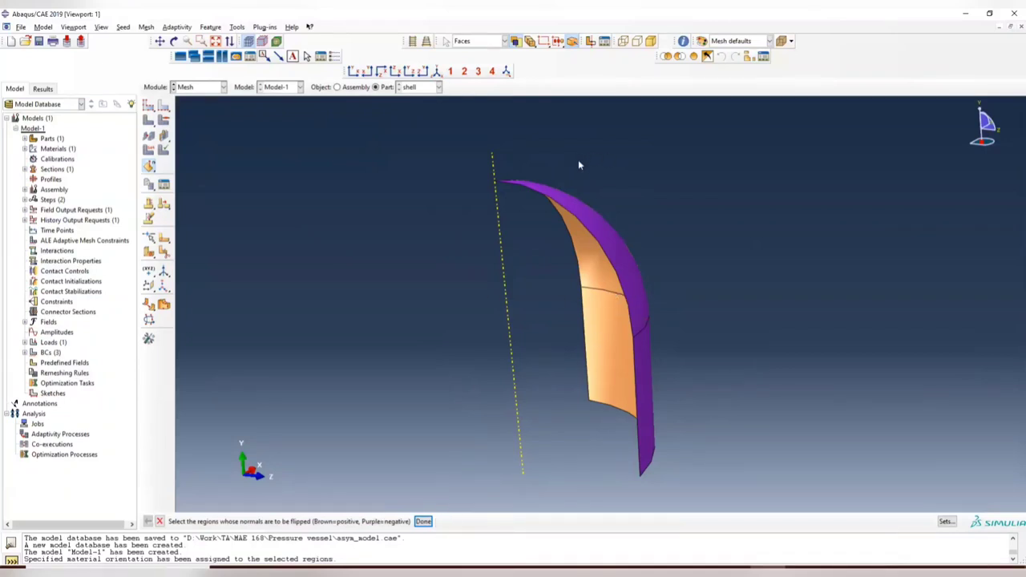
pyautogui.moveTo(580, 163); pyautogui.dragTo(726, 491)
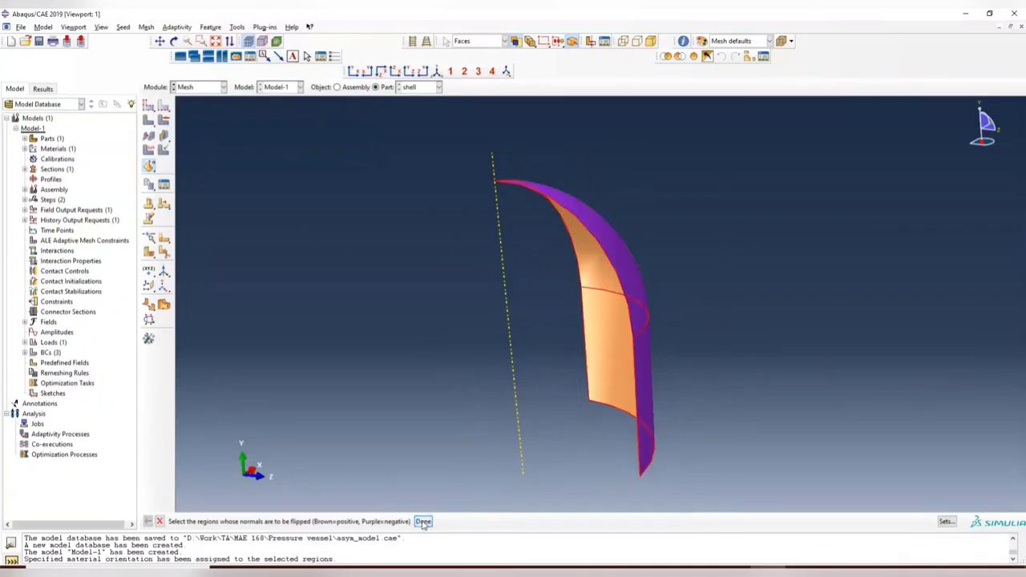
pyautogui.click(423, 522)
pyautogui.keyDown('ctrl'); pyautogui.keyDown('alt'); pyautogui.moveTo(680, 313); pyautogui.dragTo(611, 284); pyautogui.keyUp('alt'); pyautogui.keyUp('ctrl')
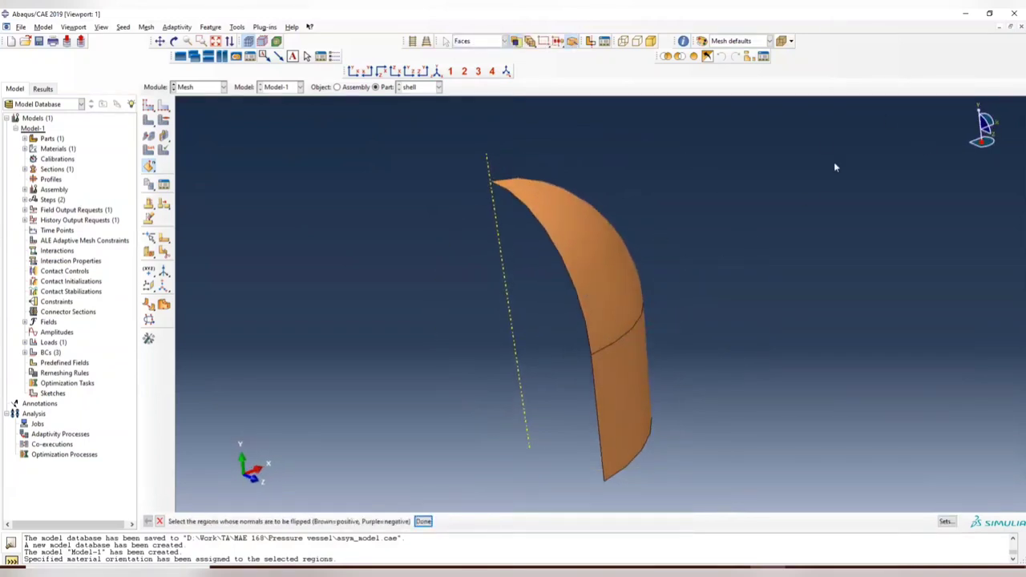
pyautogui.keyDown('ctrl'); pyautogui.keyDown('alt'); pyautogui.moveTo(560, 375); pyautogui.dragTo(630, 217); pyautogui.keyUp('alt'); pyautogui.keyUp('ctrl')
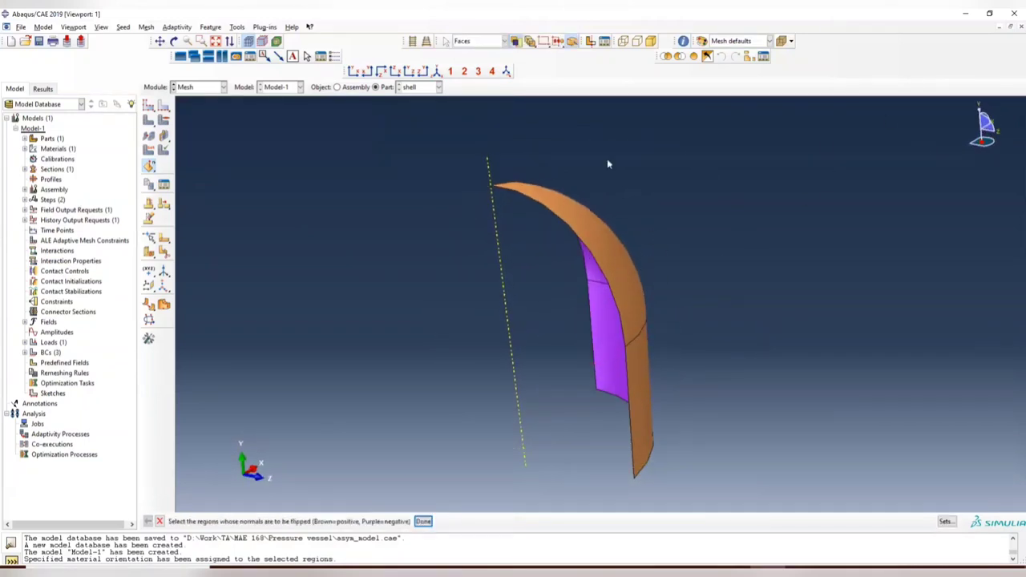
pyautogui.click(160, 522)
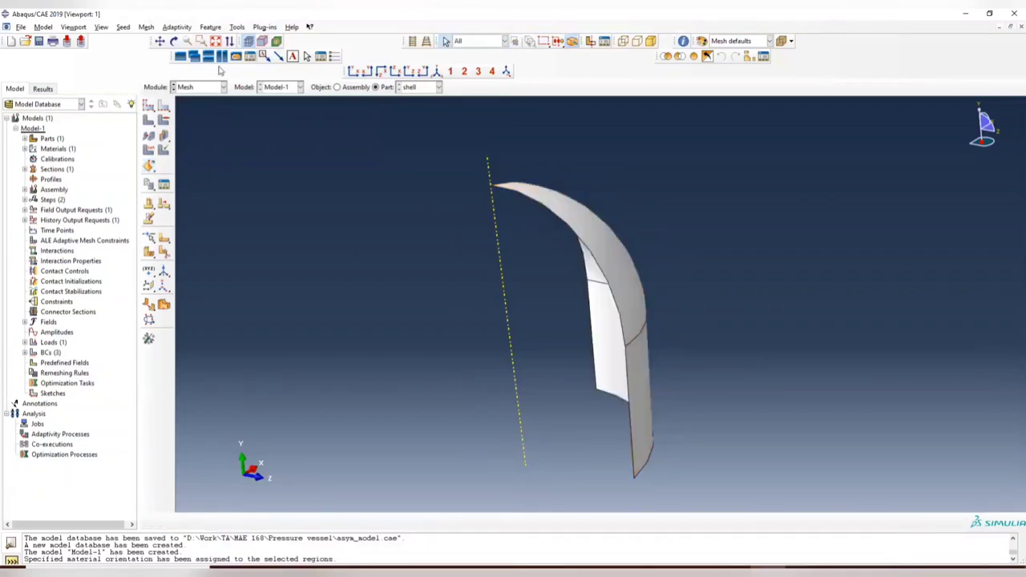
# Step: Save the model database as shell_model in the Pressure vessel folder
pyautogui.click(22, 28)
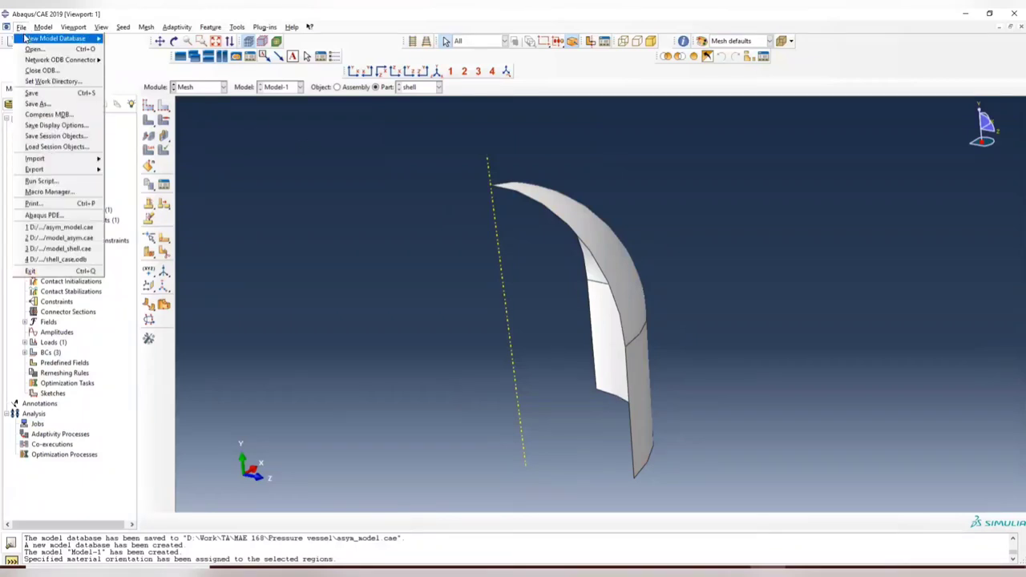
pyautogui.press('Escape')
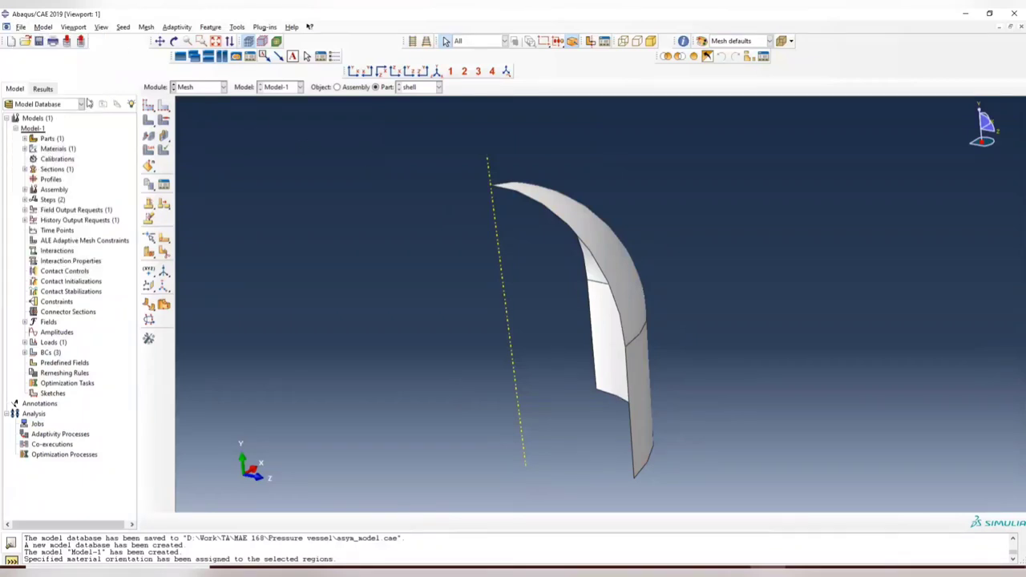
pyautogui.click(38, 42)
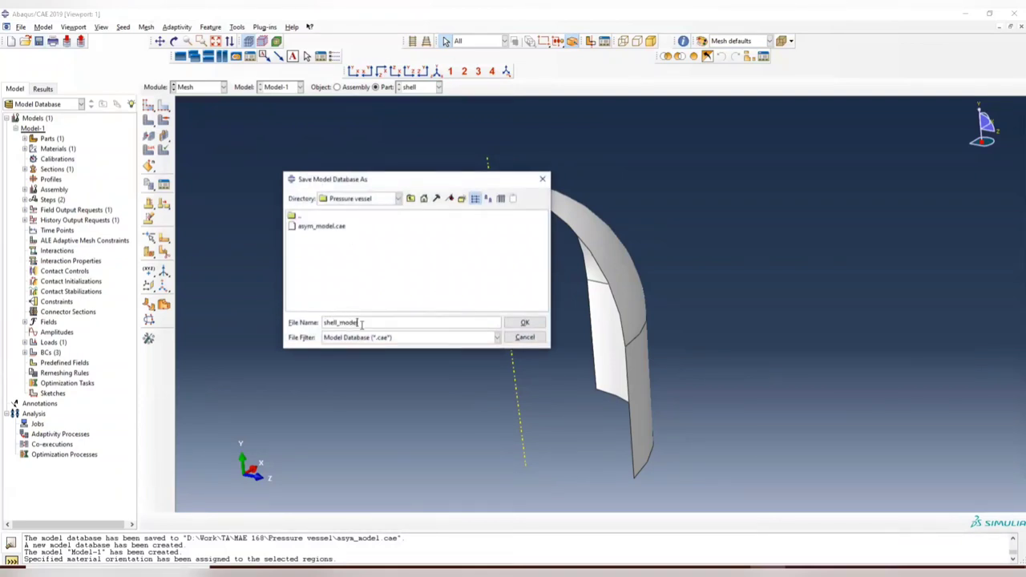
pyautogui.write('shell_model')
pyautogui.press('Return')
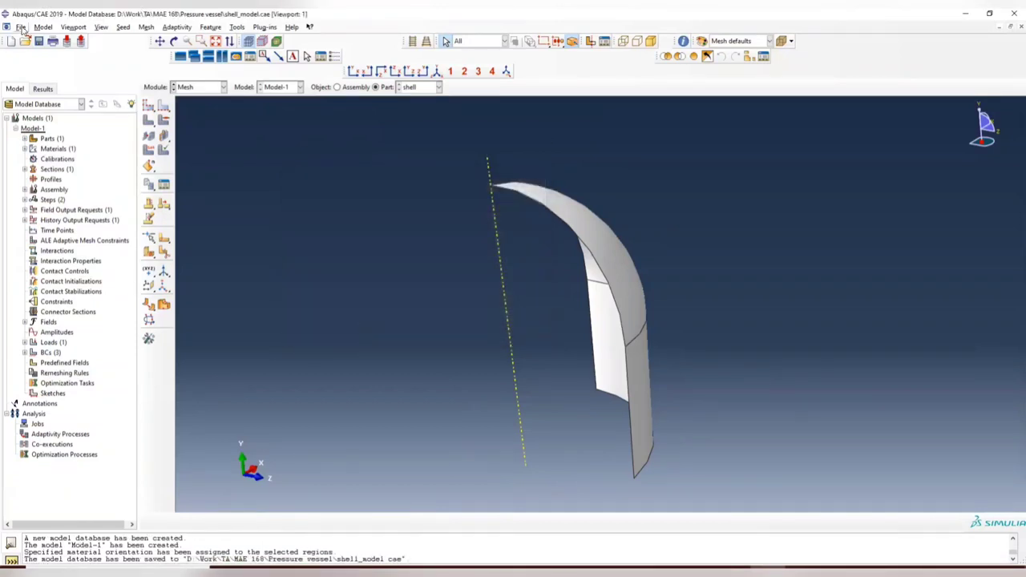
pyautogui.click(21, 29)
pyautogui.click(35, 48)
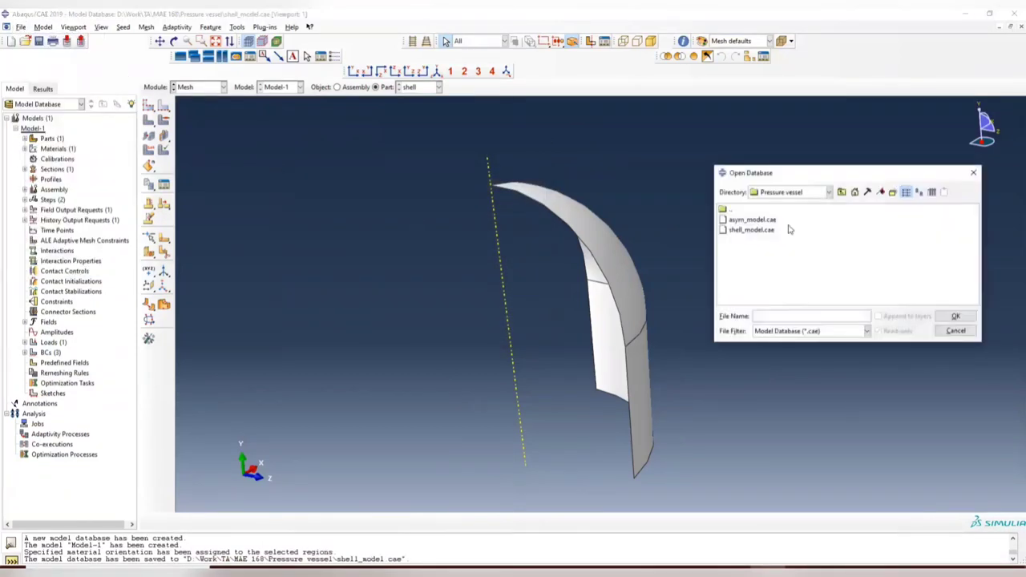
pyautogui.click(748, 220)
pyautogui.click(955, 316)
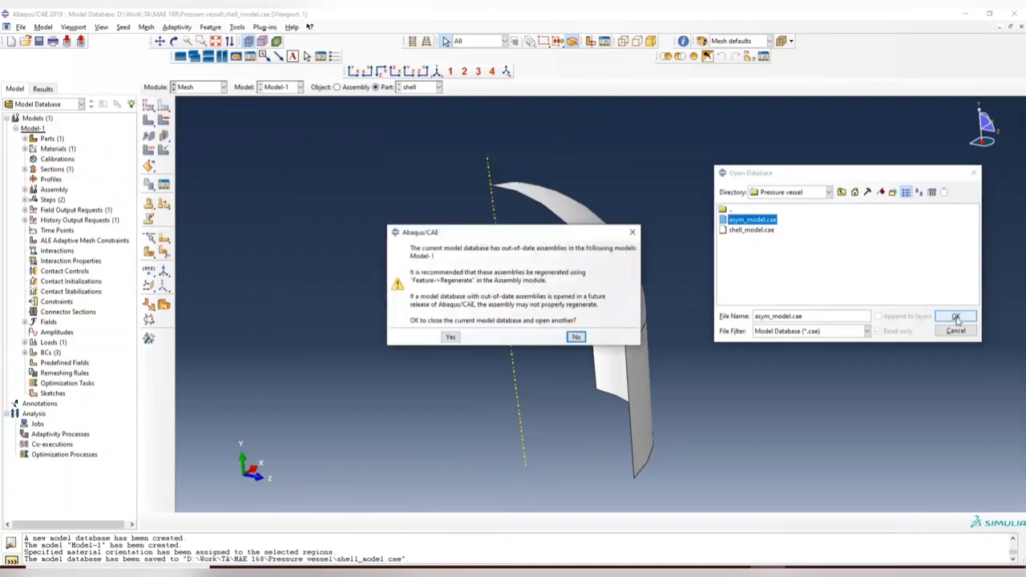
pyautogui.click(633, 234)
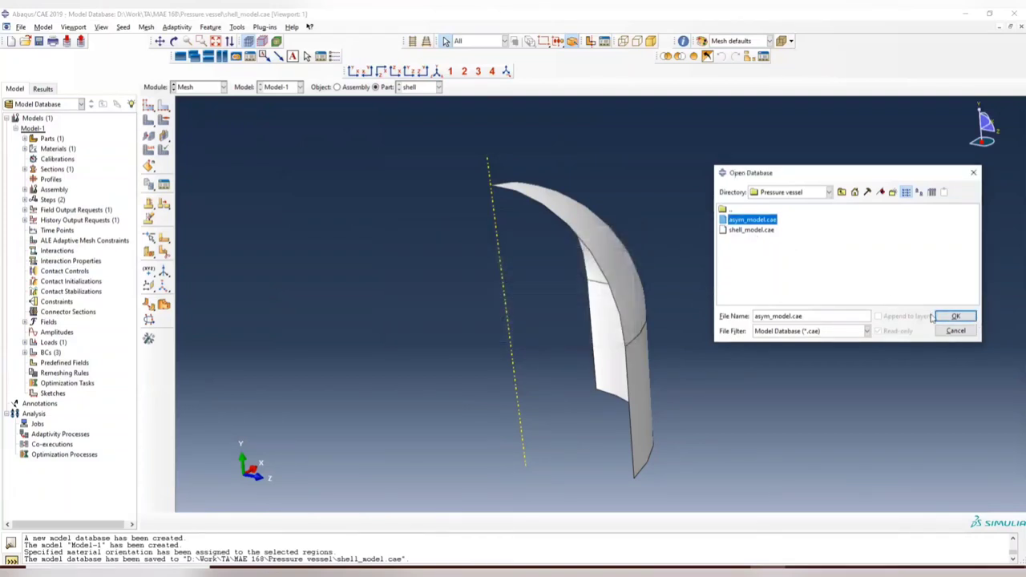
pyautogui.click(973, 172)
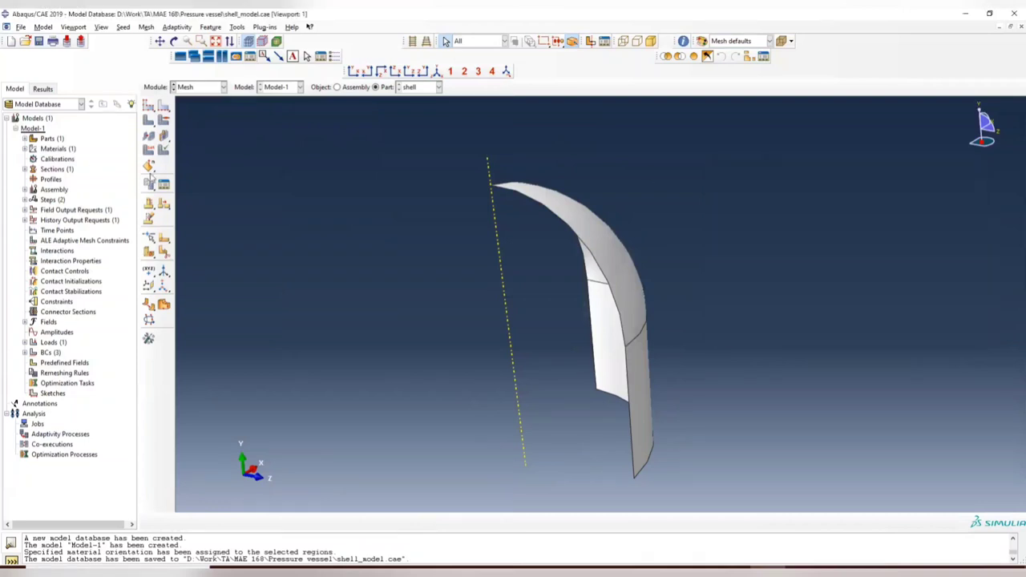
# Step: Switch to the Part module and open the asym_model.cae database, accepting closure of the current one
pyautogui.click(200, 87)
pyautogui.click(191, 109)
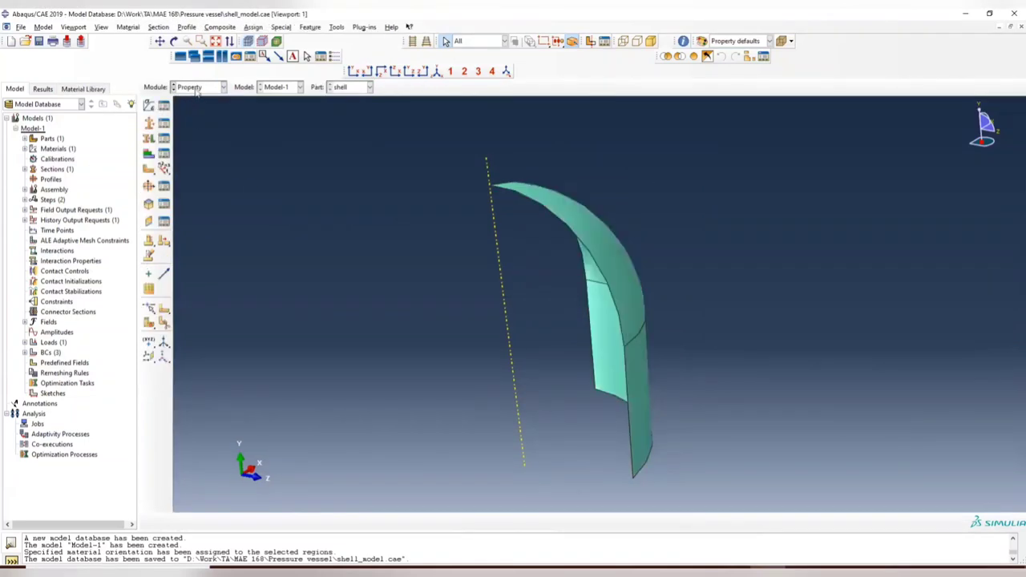
pyautogui.click(199, 87)
pyautogui.click(185, 99)
pyautogui.click(21, 26)
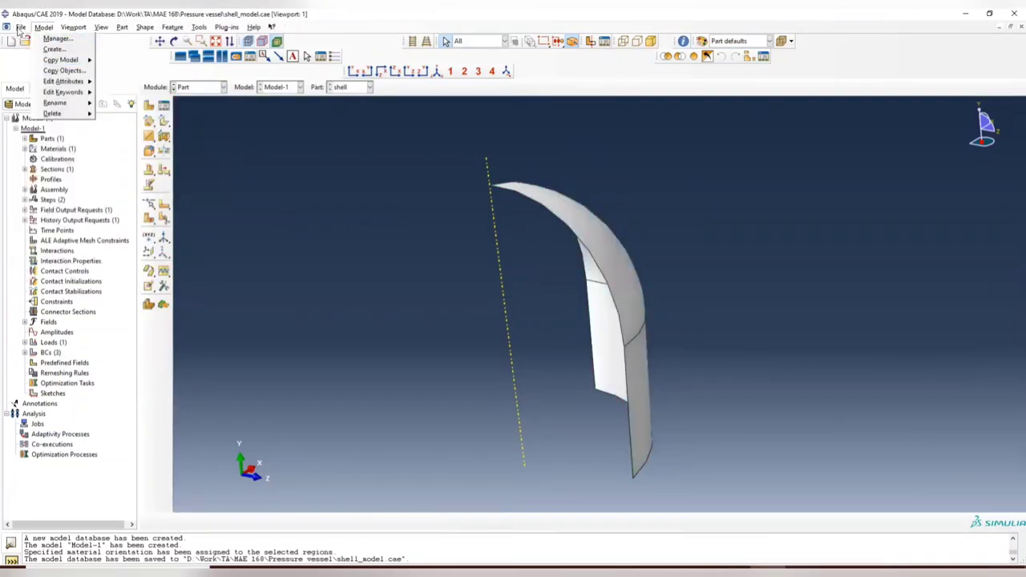
pyautogui.click(36, 51)
pyautogui.click(752, 219)
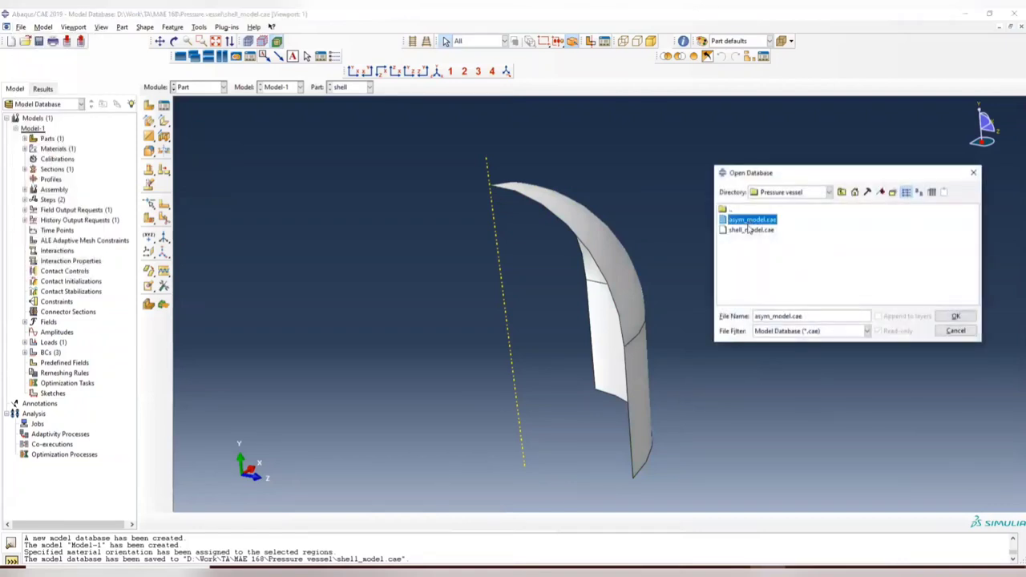
pyautogui.click(957, 317)
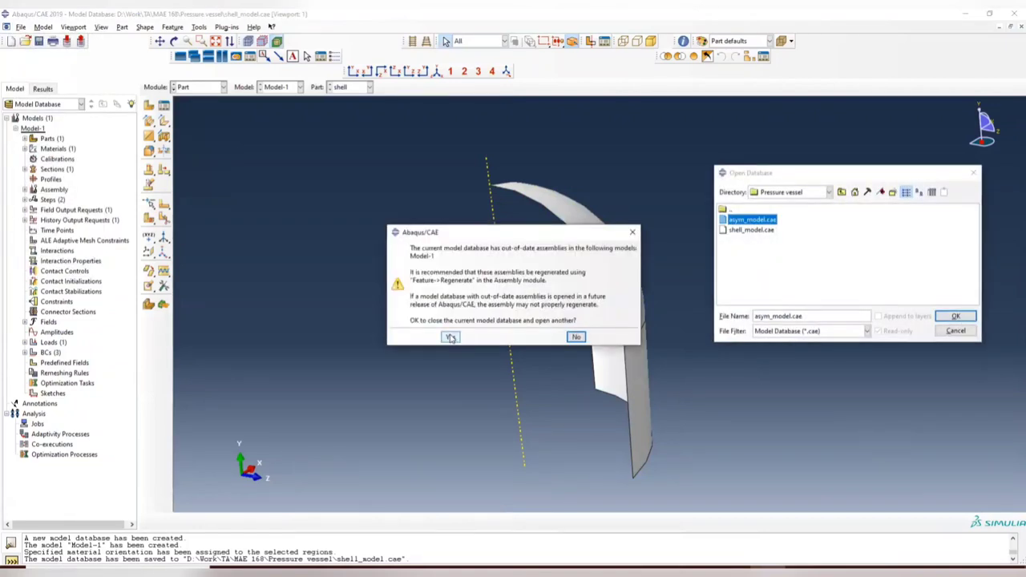
pyautogui.click(451, 338)
# Step: Switch to the Mesh module and display the axis_sym part as the mesh object
pyautogui.click(197, 87)
pyautogui.click(198, 151)
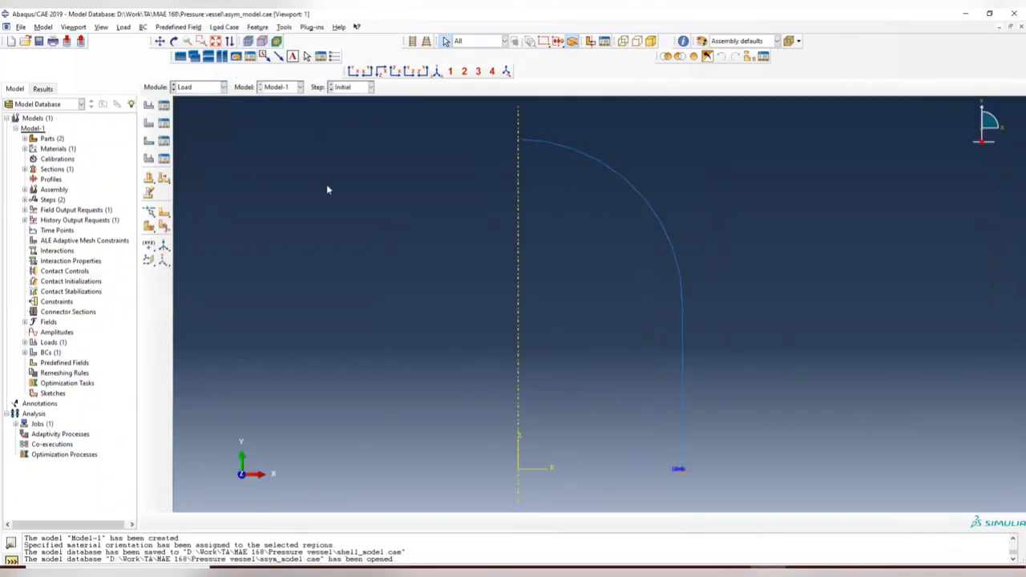
pyautogui.click(198, 87)
pyautogui.click(199, 161)
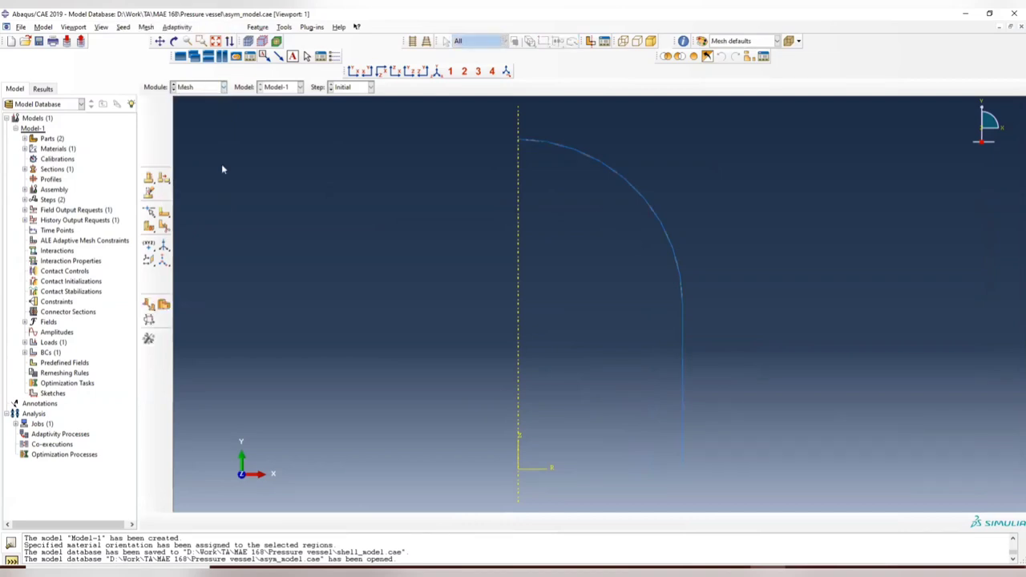
pyautogui.click(375, 87)
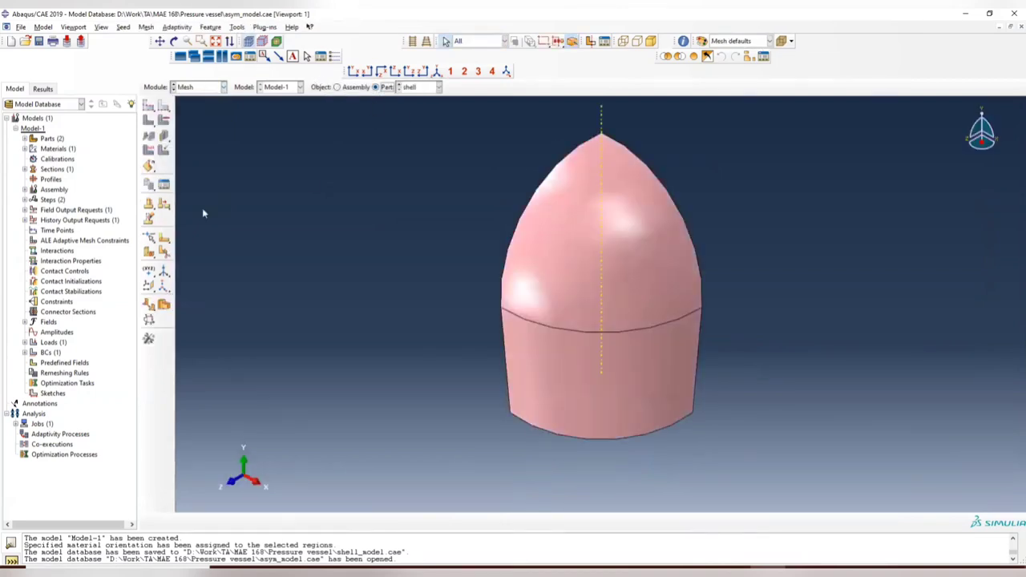
pyautogui.keyDown('ctrl'); pyautogui.keyDown('alt'); pyautogui.moveTo(507, 190); pyautogui.dragTo(316, 127); pyautogui.keyUp('alt'); pyautogui.keyUp('ctrl')
pyautogui.click(421, 89)
pyautogui.click(421, 108)
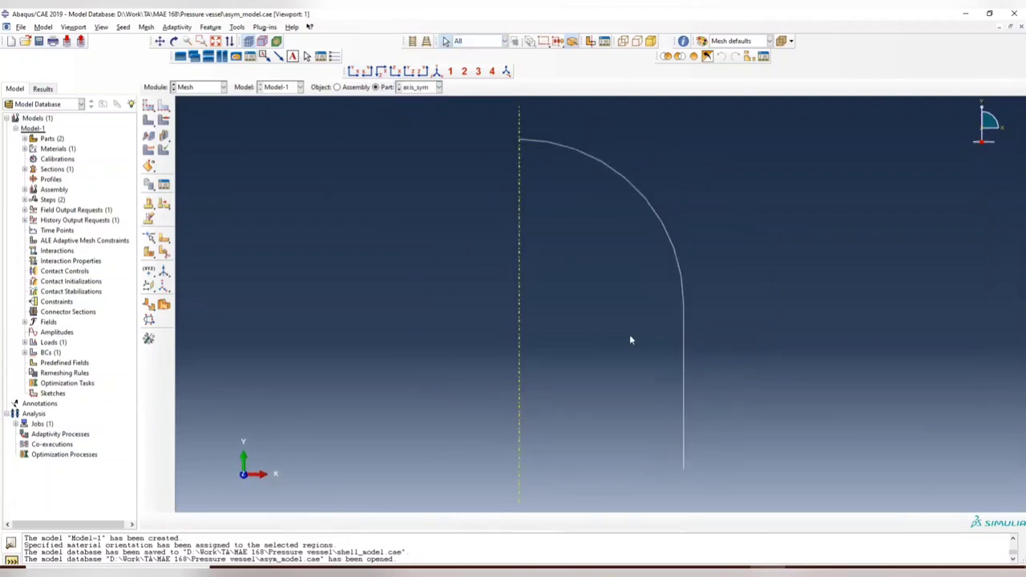
# Step: Show the shell normals of the axis_sym part and examine their direction on the arc and straight edge
pyautogui.click(148, 166)
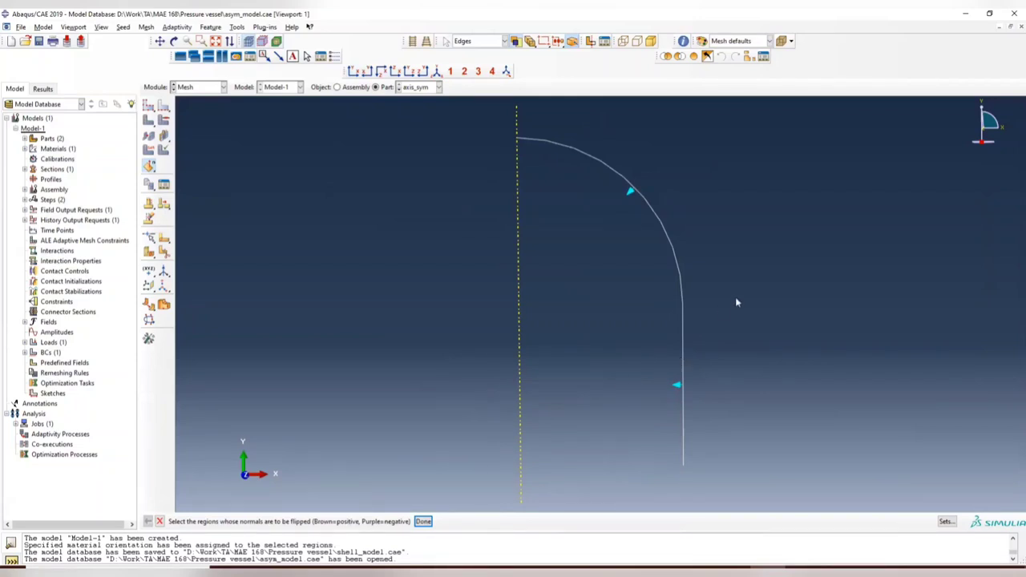
pyautogui.keyDown('ctrl'); pyautogui.keyDown('alt'); pyautogui.moveTo(650, 282); pyautogui.dragTo(632, 194); pyautogui.keyUp('alt'); pyautogui.keyUp('ctrl')
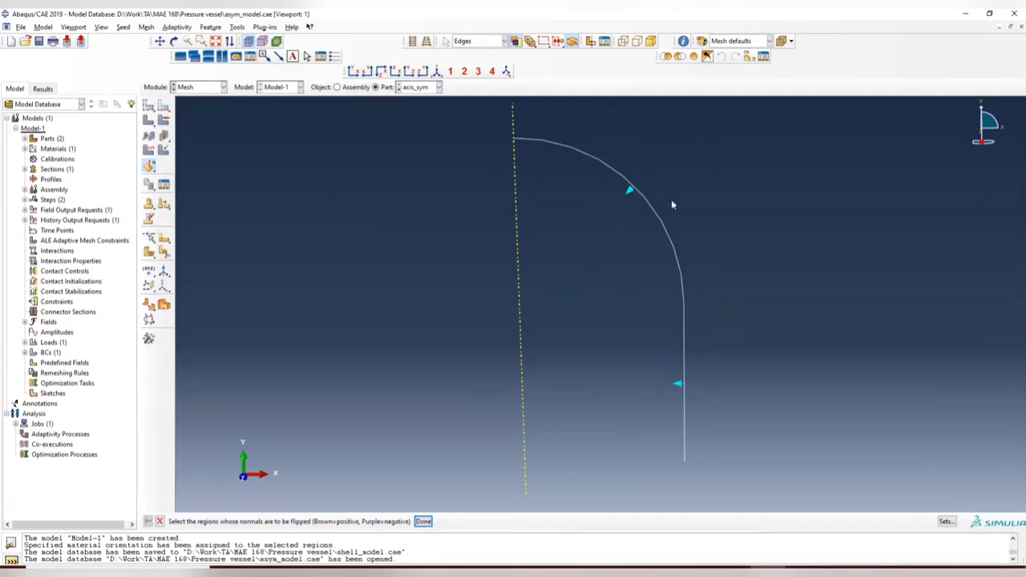
pyautogui.click(694, 243)
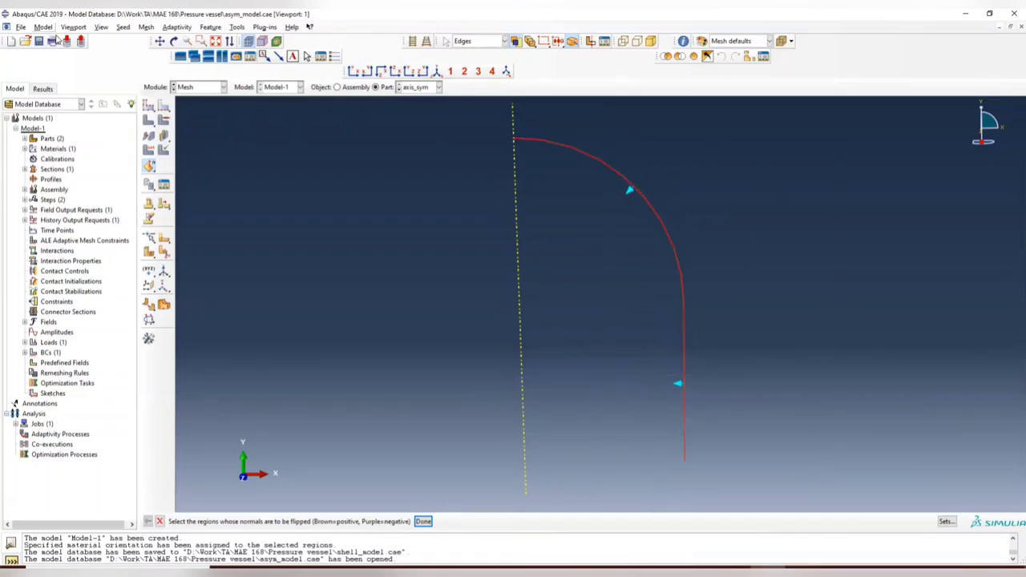
# Step: Open the shell_model.cae database from the Pressure vessel folder
pyautogui.click(22, 27)
pyautogui.click(32, 49)
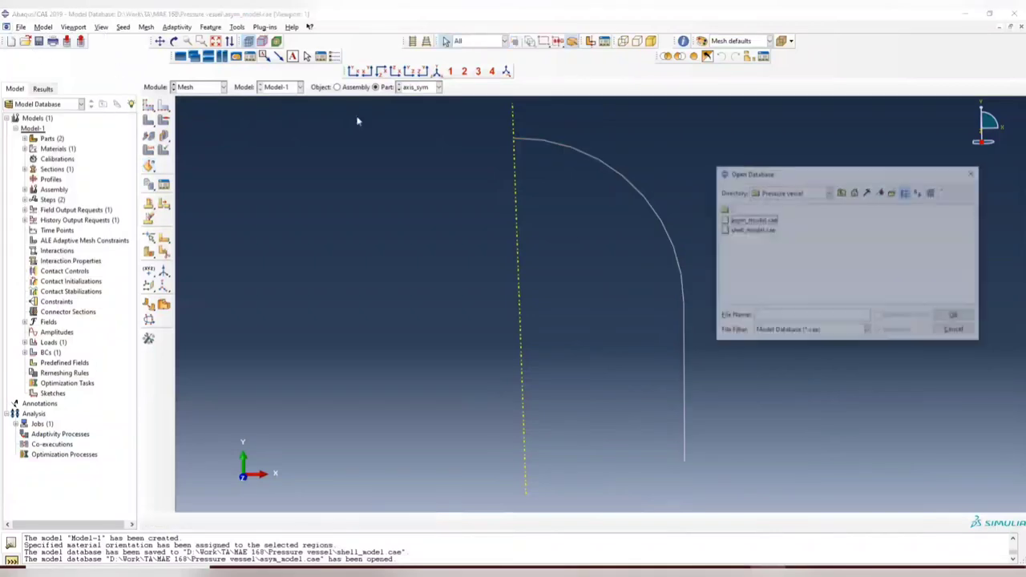
pyautogui.click(751, 230)
pyautogui.click(956, 316)
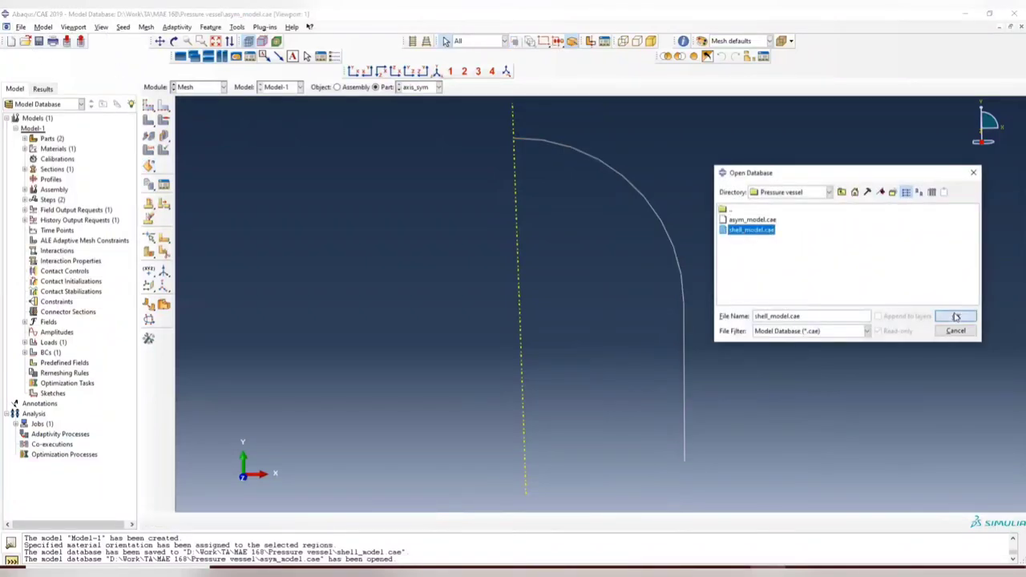
# Step: Set the shell part as the mesh object and show its shell normals
pyautogui.moveTo(534, 268); pyautogui.dragTo(633, 318)
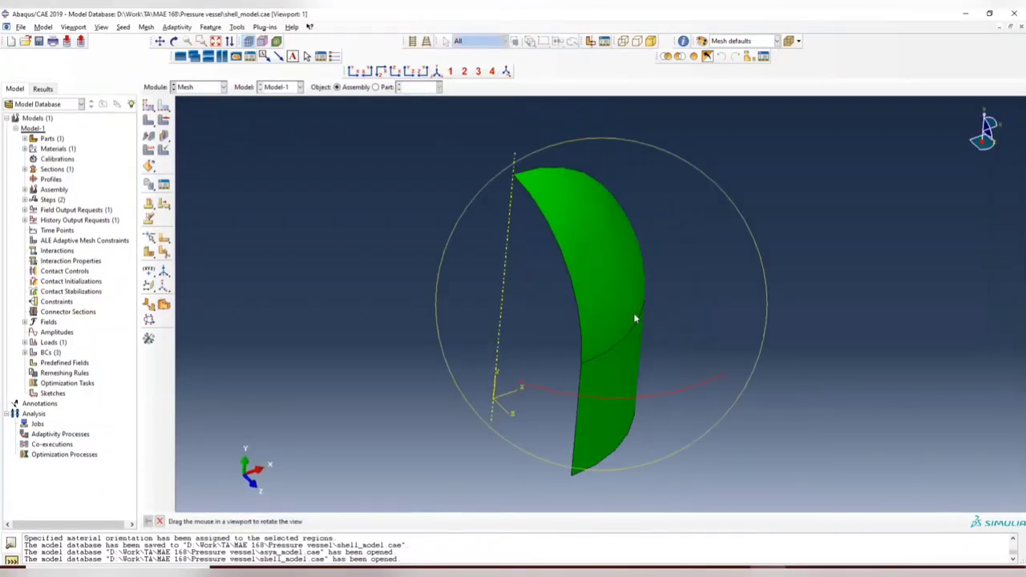
pyautogui.click(149, 167)
pyautogui.press('Return')
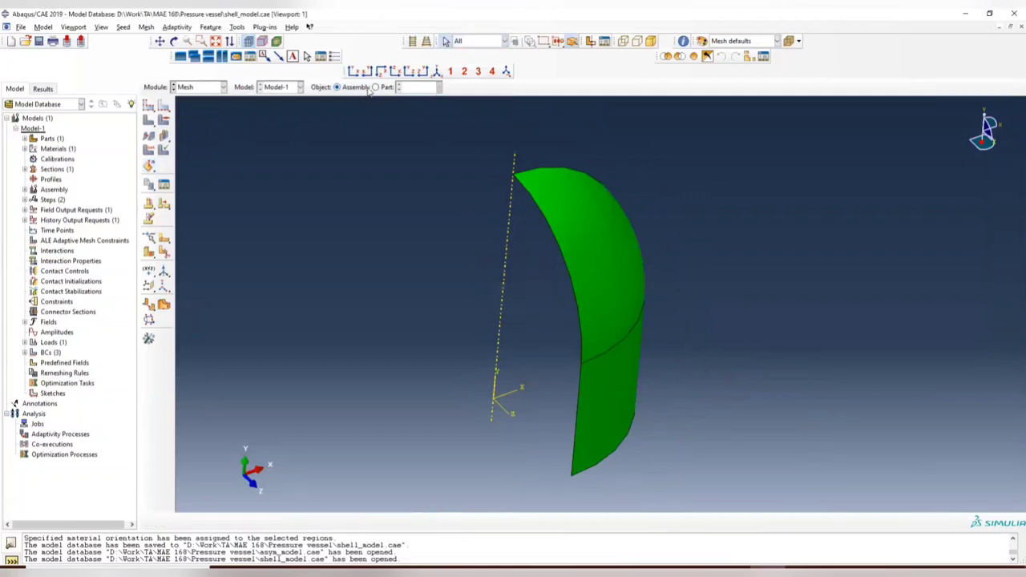
pyautogui.moveTo(615, 278); pyautogui.dragTo(467, 360)
pyautogui.click(149, 167)
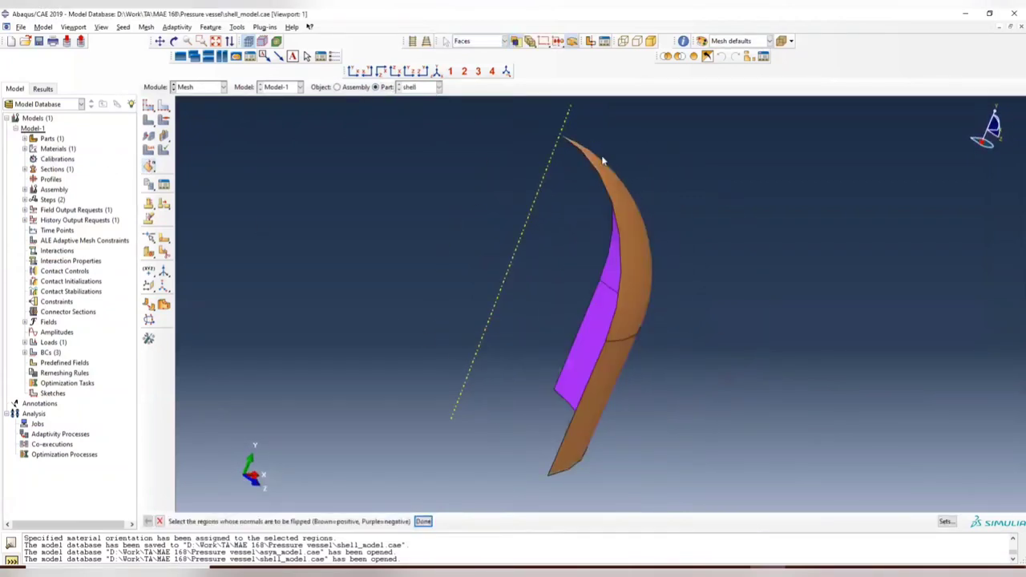
# Step: Flip the normals of both the dome and cylinder faces of the shell part and inspect its inner side
pyautogui.moveTo(706, 460); pyautogui.dragTo(550, 192)
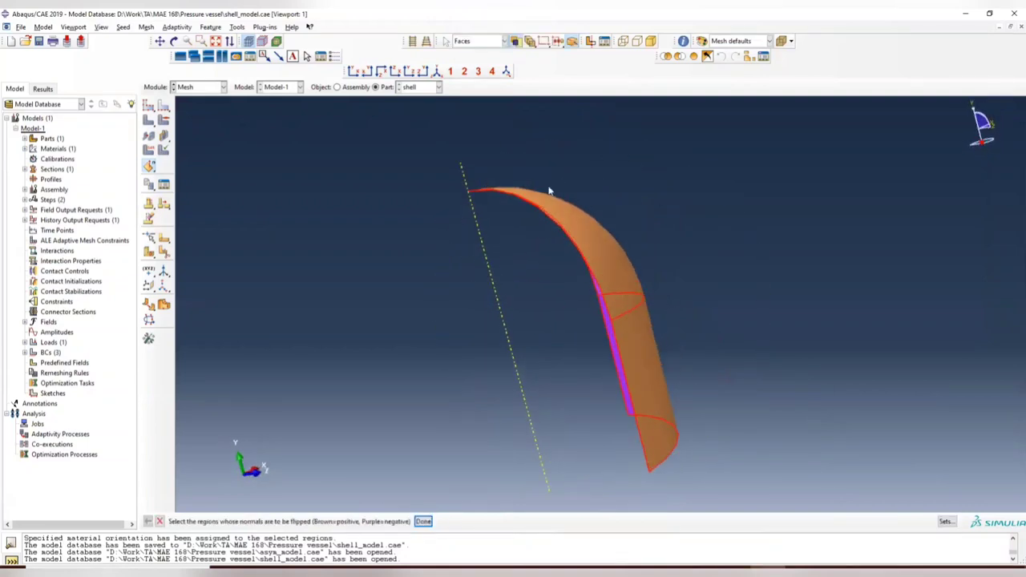
pyautogui.moveTo(531, 127); pyautogui.dragTo(764, 439)
pyautogui.click(423, 521)
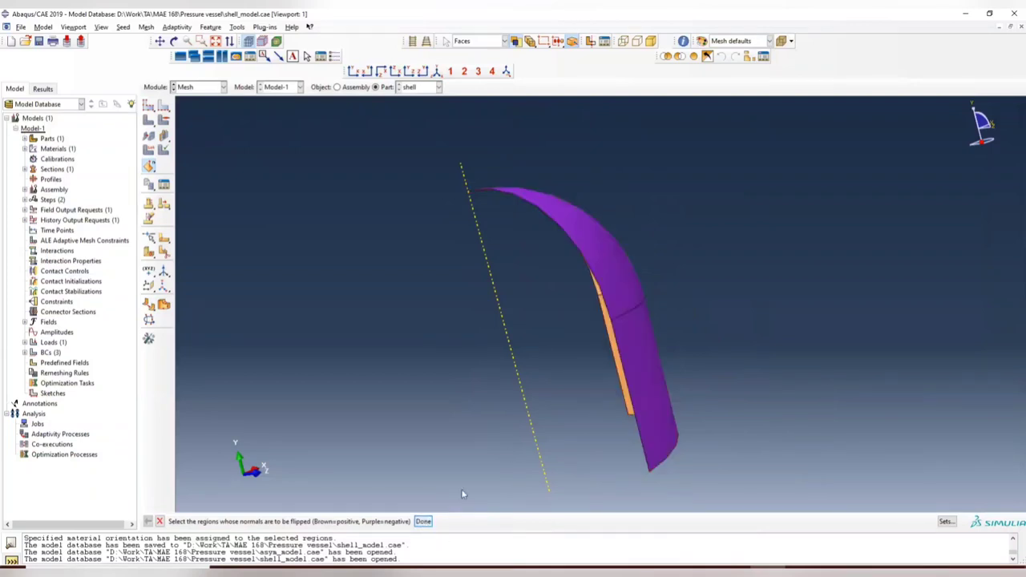
pyautogui.keyDown('ctrl'); pyautogui.keyDown('alt'); pyautogui.moveTo(625, 377); pyautogui.dragTo(281, 160); pyautogui.keyUp('alt'); pyautogui.keyUp('ctrl')
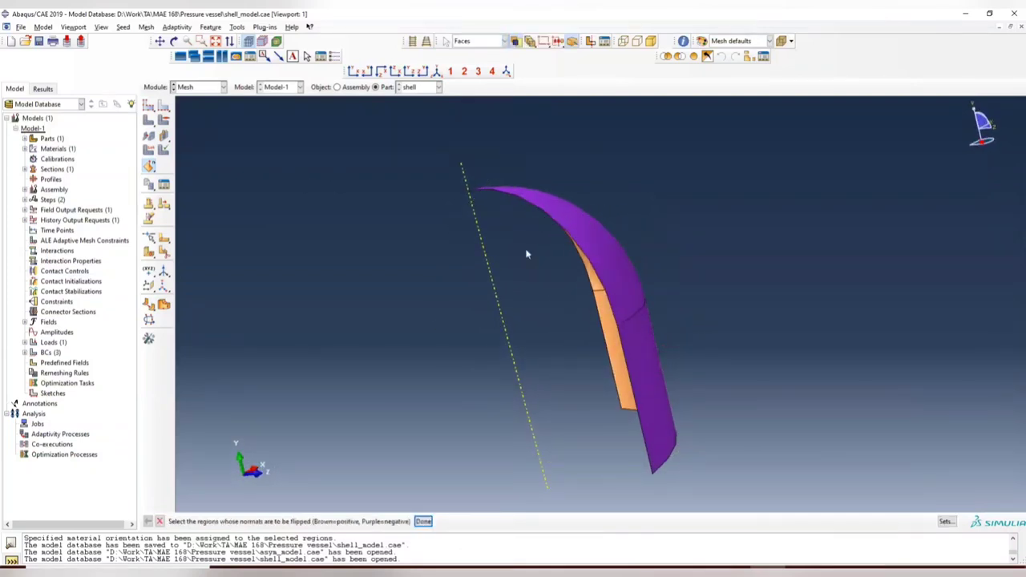
pyautogui.keyDown('ctrl'); pyautogui.keyDown('alt'); pyautogui.moveTo(515, 276); pyautogui.dragTo(577, 268); pyautogui.keyUp('alt'); pyautogui.keyUp('ctrl')
# Step: Switch to the Job module and create a job named shell_model from Model-1 with default settings
pyautogui.click(190, 87)
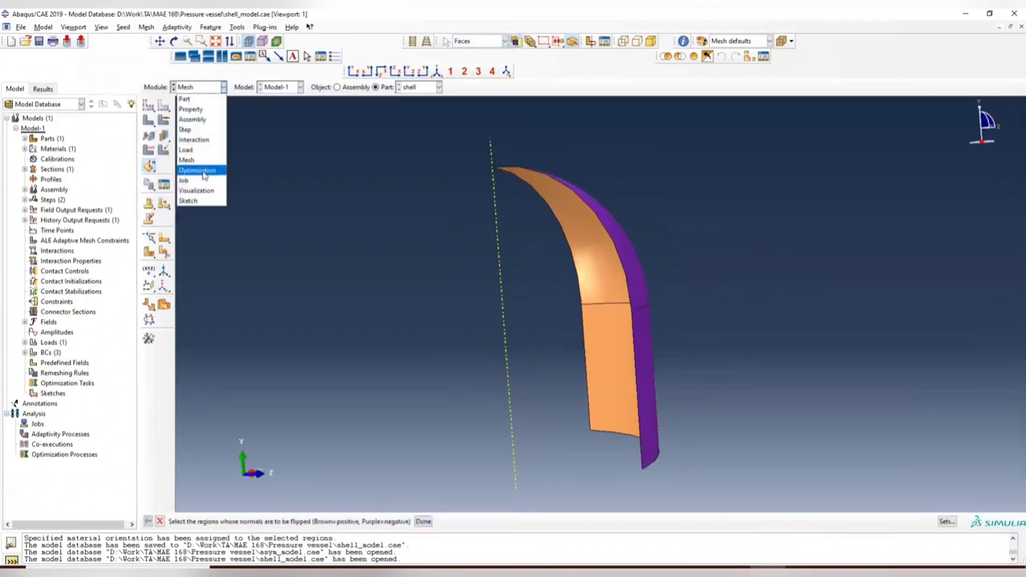
pyautogui.click(200, 181)
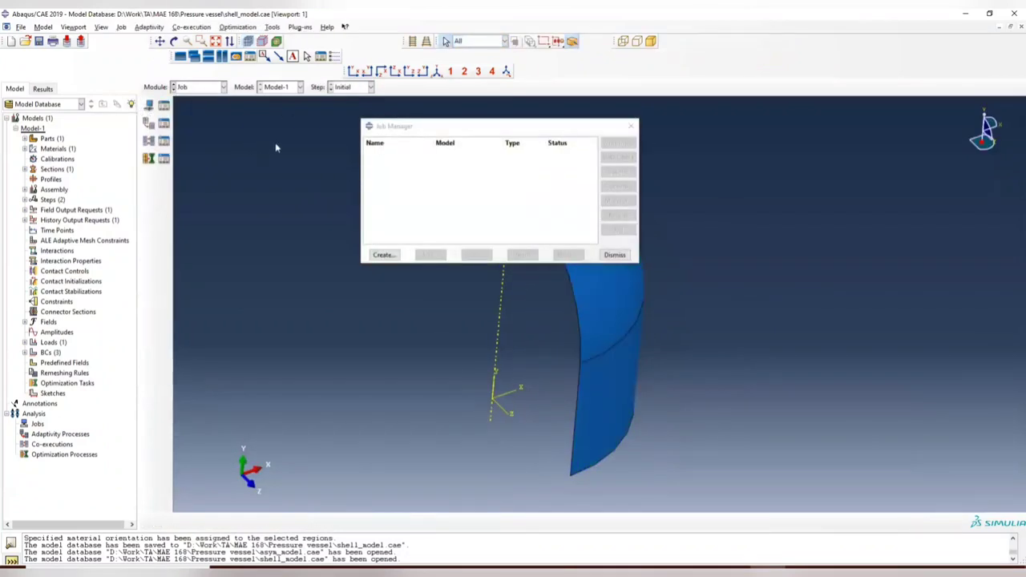
pyautogui.click(394, 255)
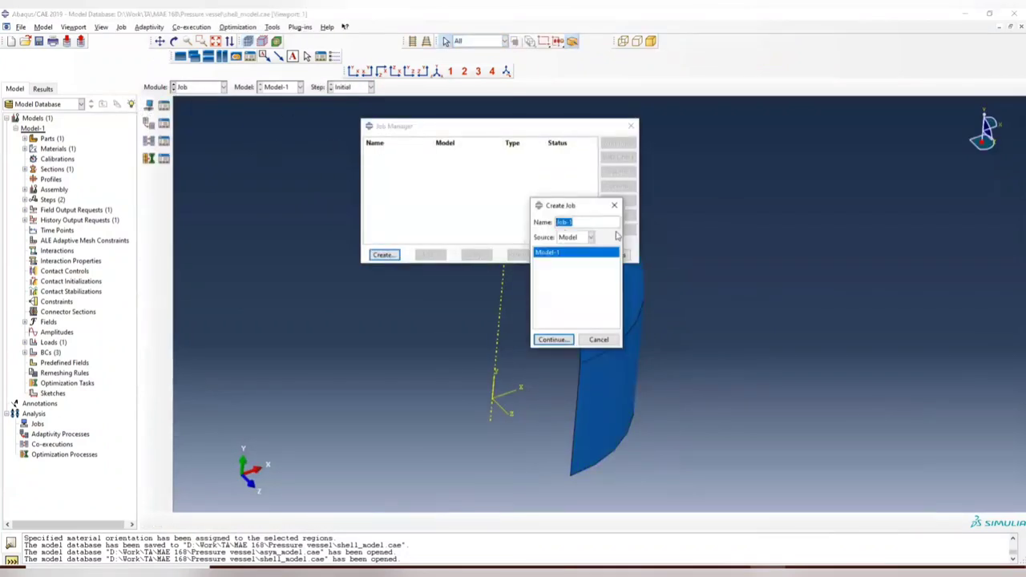
pyautogui.write('shell_model')
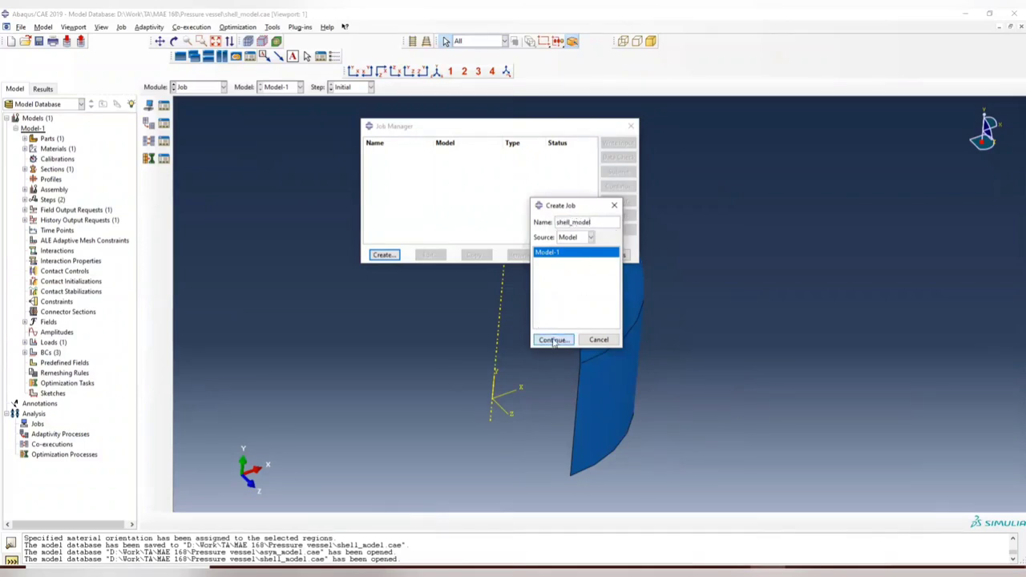
pyautogui.click(554, 340)
pyautogui.click(514, 418)
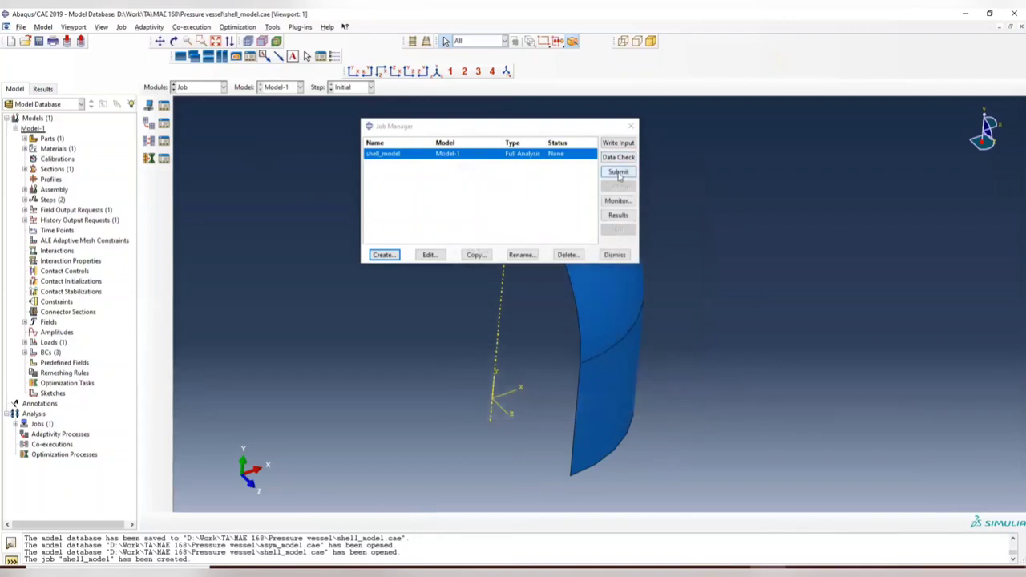
# Step: Try to submit the shell_model job before meshing, declining to continue without the unmeshed instance
pyautogui.click(618, 172)
pyautogui.click(442, 313)
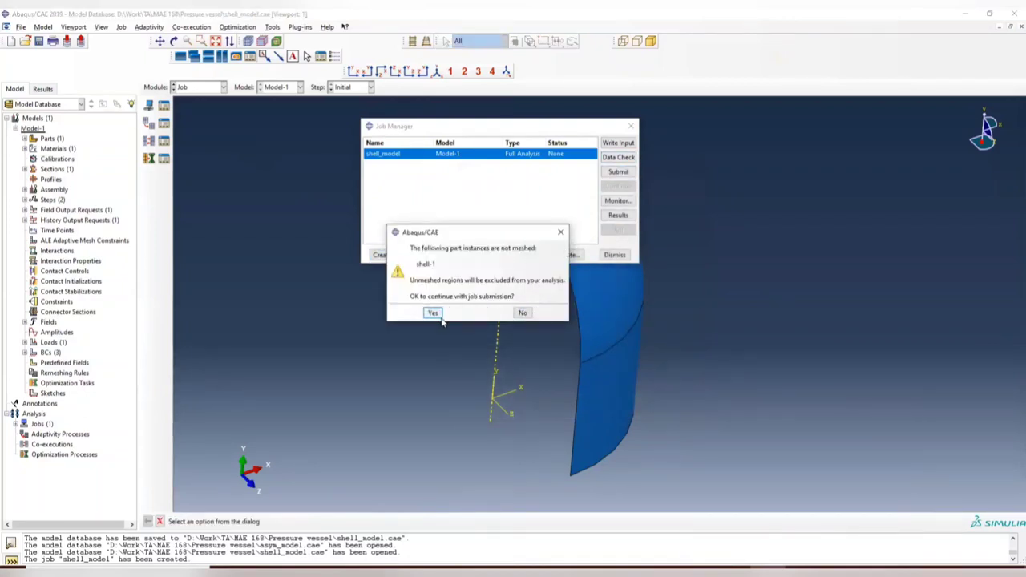
pyautogui.click(523, 313)
pyautogui.click(632, 126)
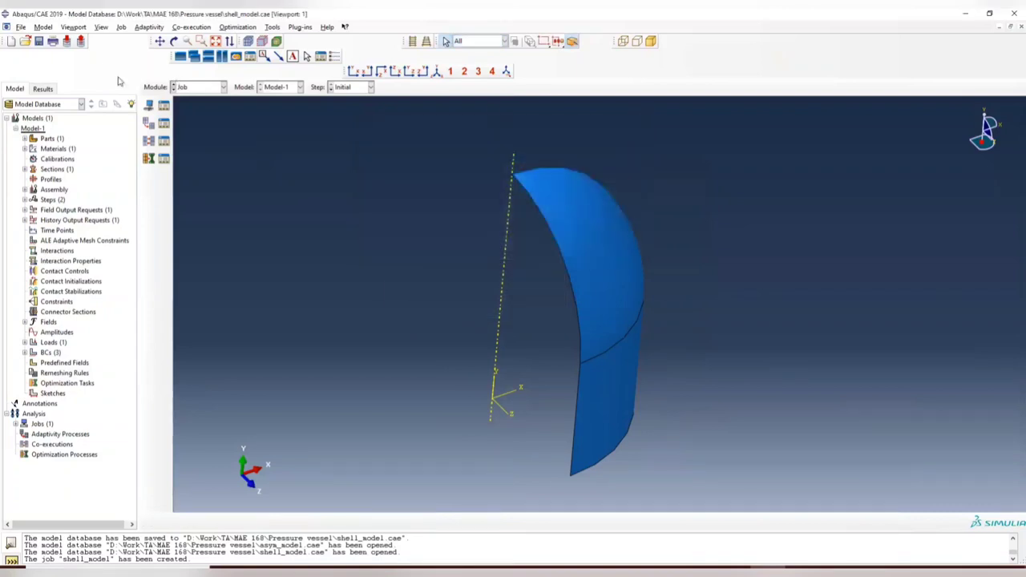
# Step: Return to the Mesh module and assign finer global seeds to the shell instance
pyautogui.click(209, 89)
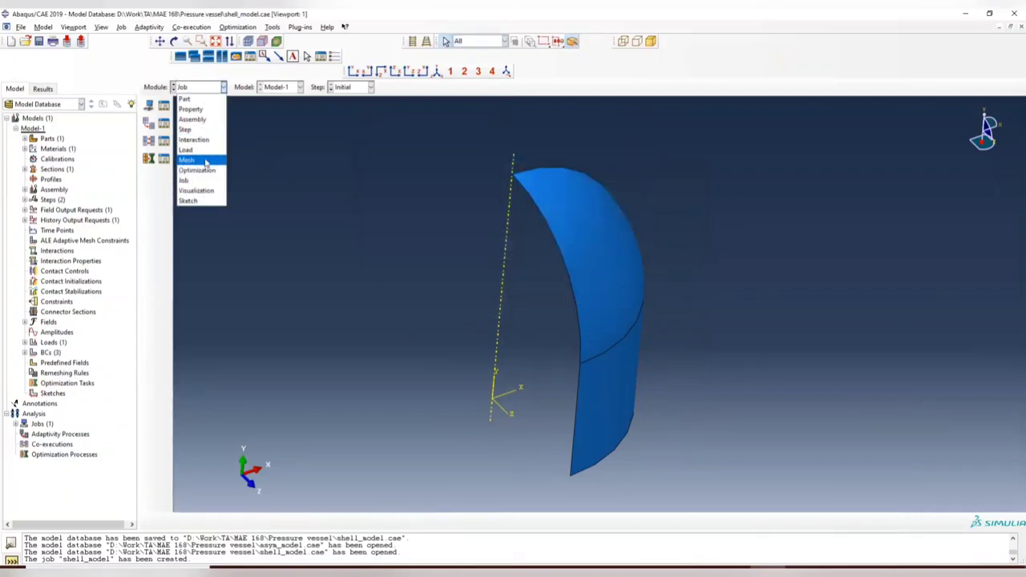
pyautogui.click(196, 161)
pyautogui.click(164, 105)
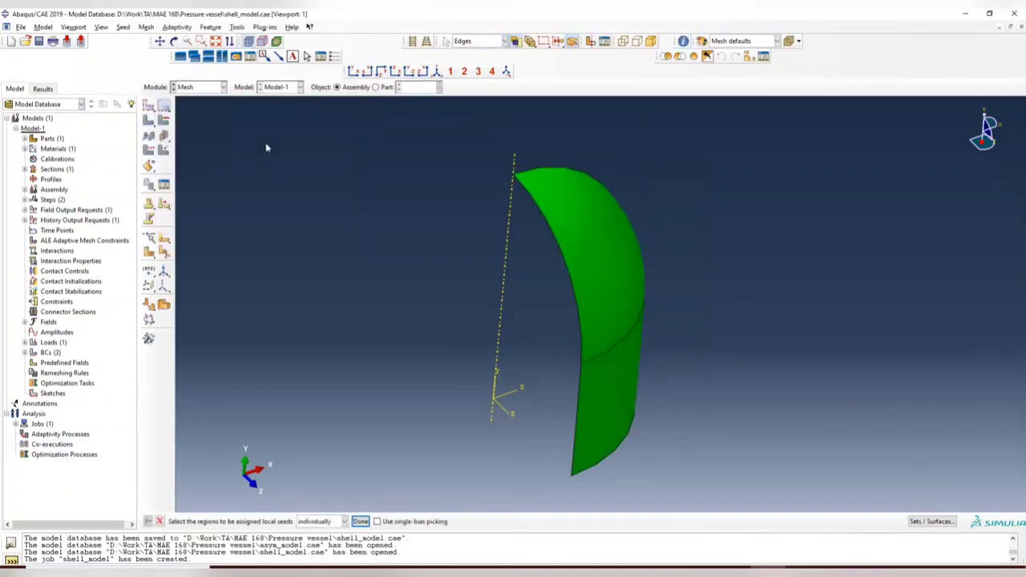
pyautogui.click(616, 168)
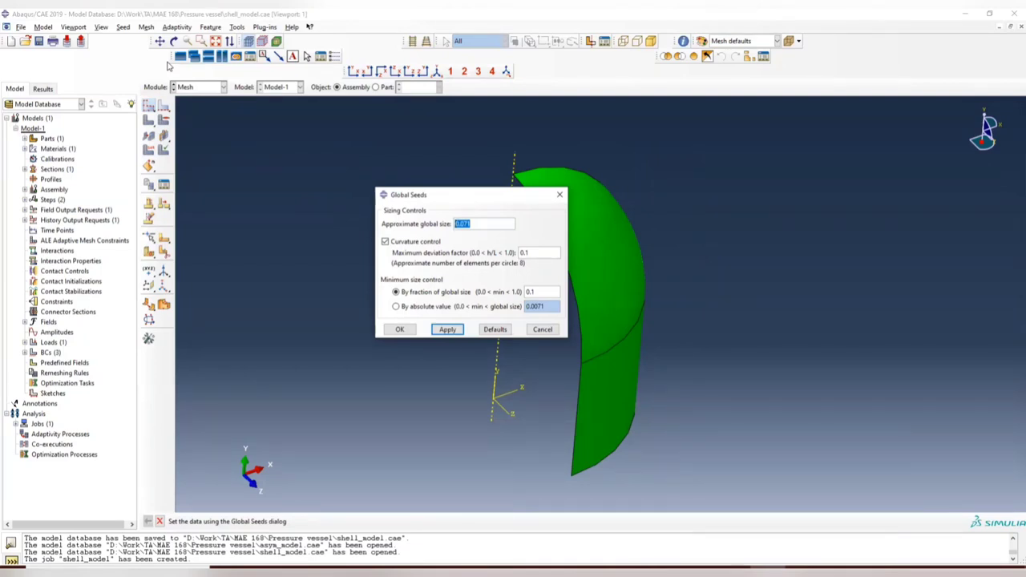
pyautogui.write('0')
pyautogui.press('Return')
pyautogui.click(559, 195)
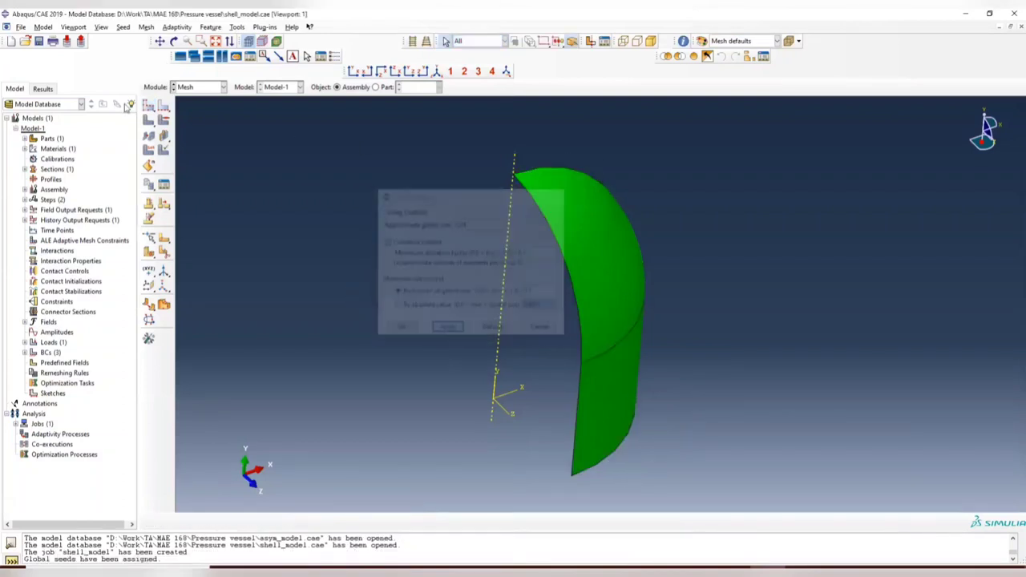
# Step: Mesh the shell part instance and inspect the generated mesh
pyautogui.click(154, 133)
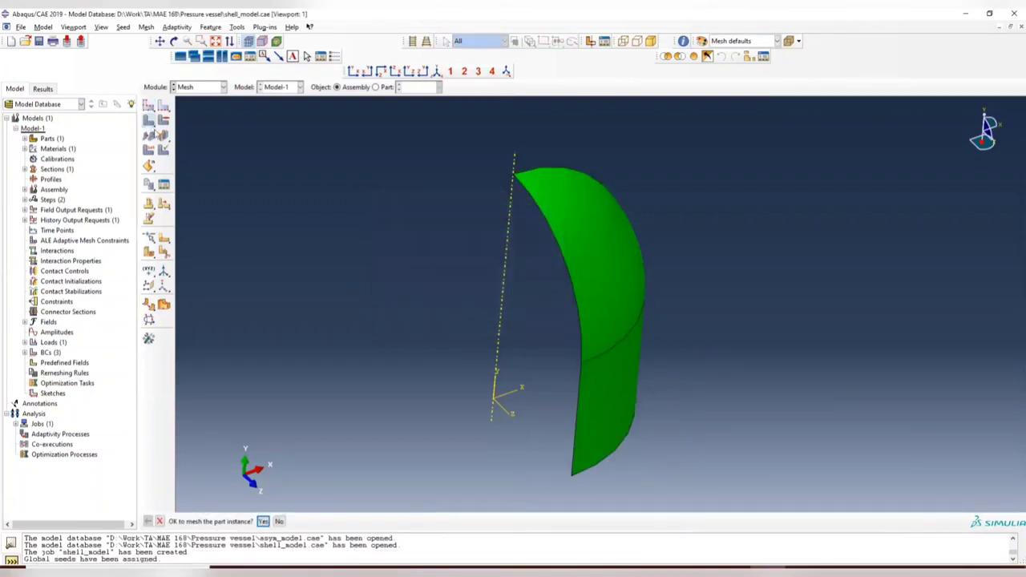
pyautogui.click(263, 522)
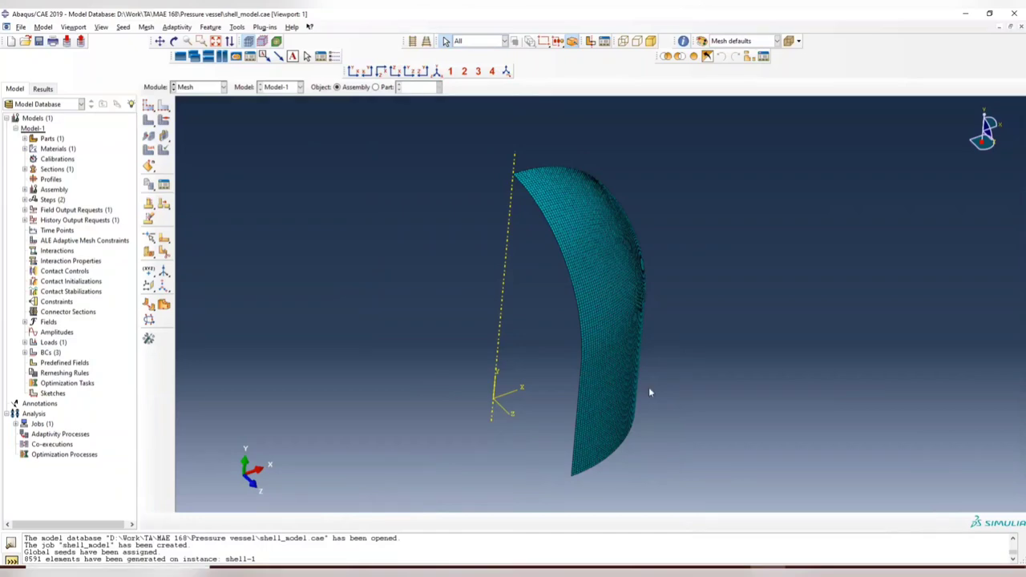
pyautogui.keyDown('ctrl'); pyautogui.keyDown('alt'); pyautogui.moveTo(650, 393); pyautogui.dragTo(577, 397); pyautogui.keyUp('alt'); pyautogui.keyUp('ctrl')
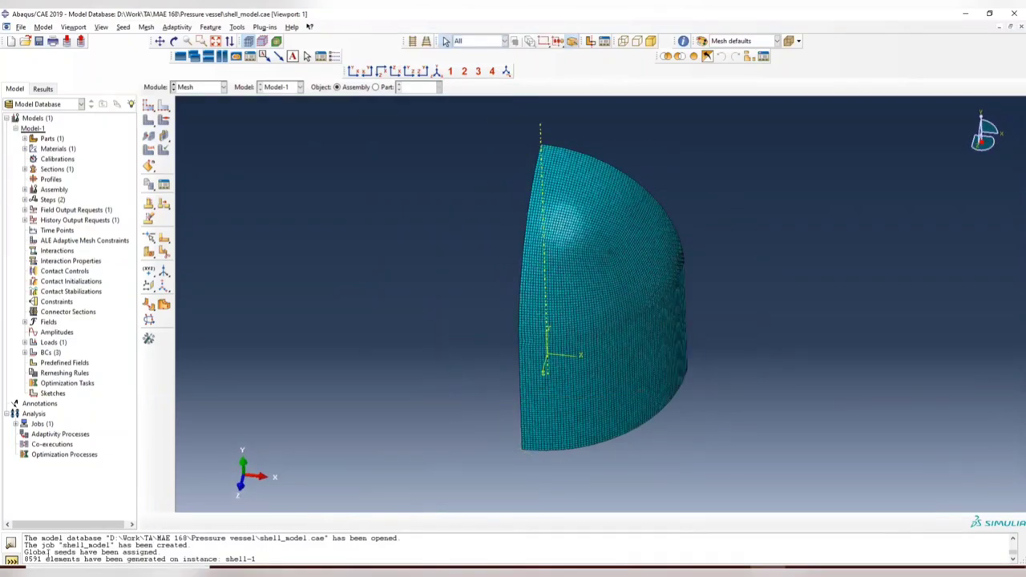
pyautogui.moveTo(607, 303)
pyautogui.keyDown('ctrl'); pyautogui.keyDown('alt'); pyautogui.mouseDown()
pyautogui.moveTo(703, 289)
pyautogui.moveTo(601, 305)
pyautogui.mouseUp(); pyautogui.keyUp('alt'); pyautogui.keyUp('ctrl')
# Step: Switch back to the Job module and submit the shell_model job for analysis
pyautogui.click(200, 87)
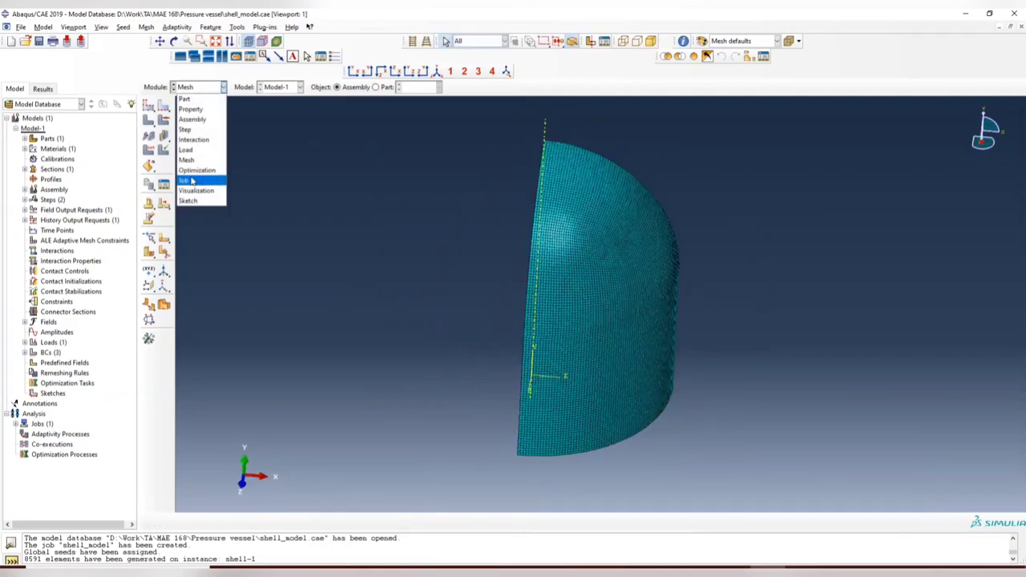
pyautogui.click(183, 181)
pyautogui.click(164, 105)
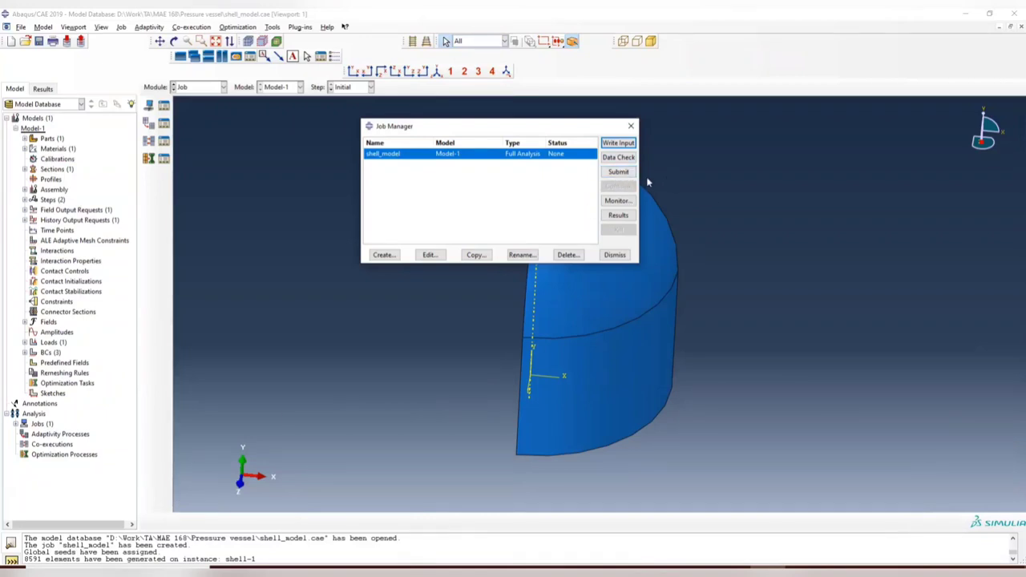
pyautogui.click(618, 172)
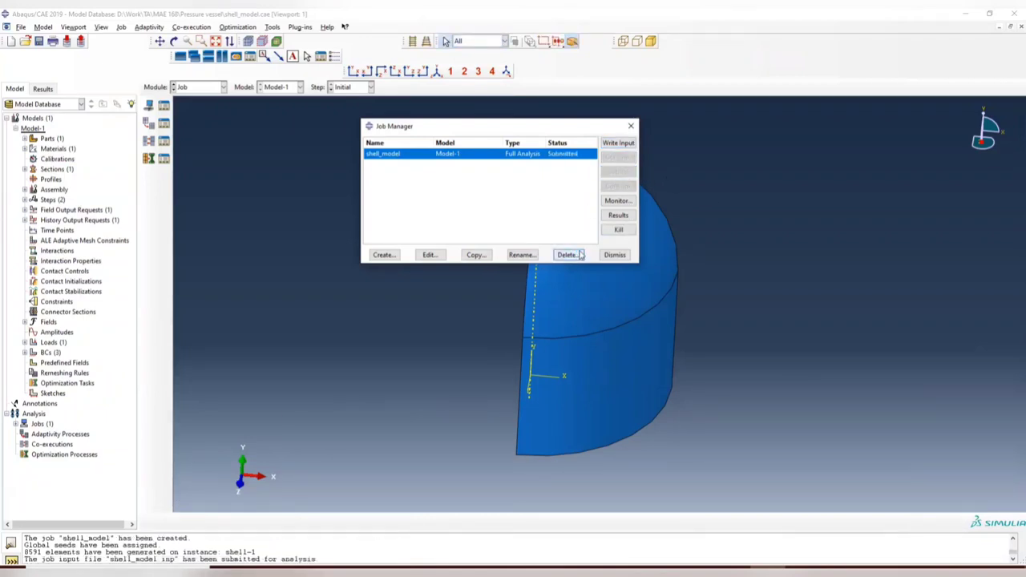
# Step: Monitor the shell_model job, review its warnings, and open its results
pyautogui.click(619, 201)
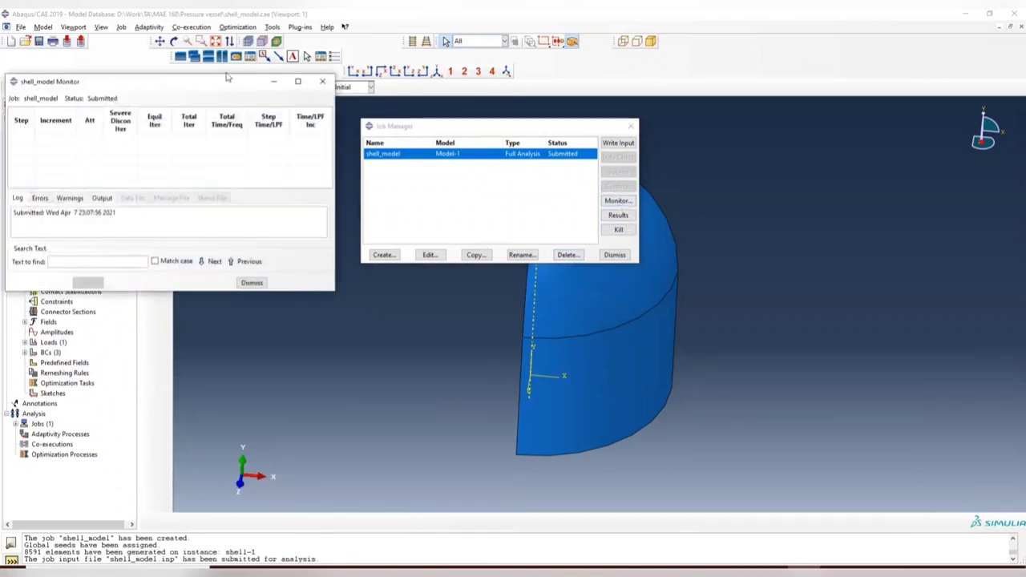
pyautogui.moveTo(280, 95); pyautogui.dragTo(820, 108)
pyautogui.click(486, 128)
pyautogui.moveTo(486, 128); pyautogui.dragTo(395, 127)
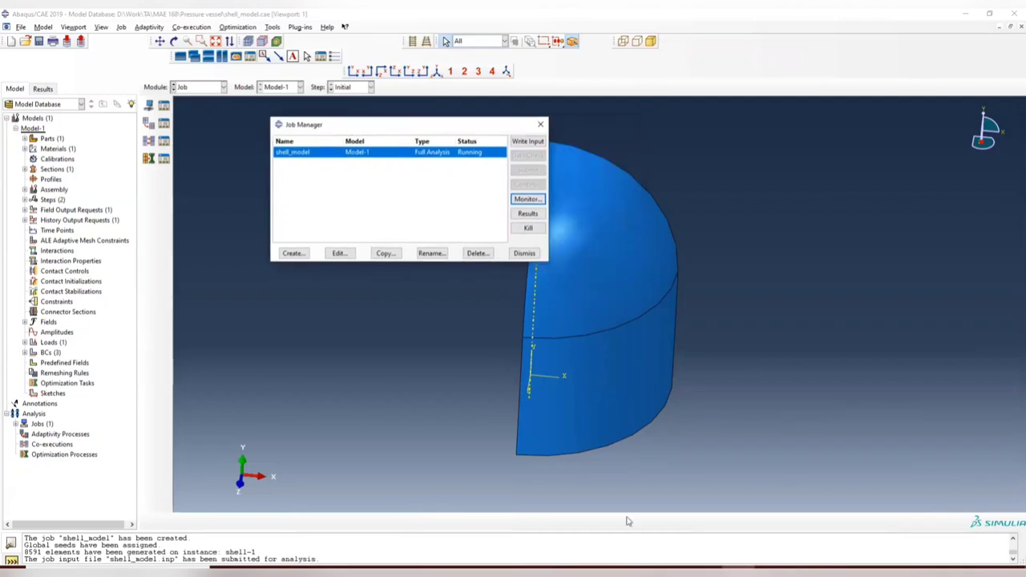
pyautogui.click(527, 199)
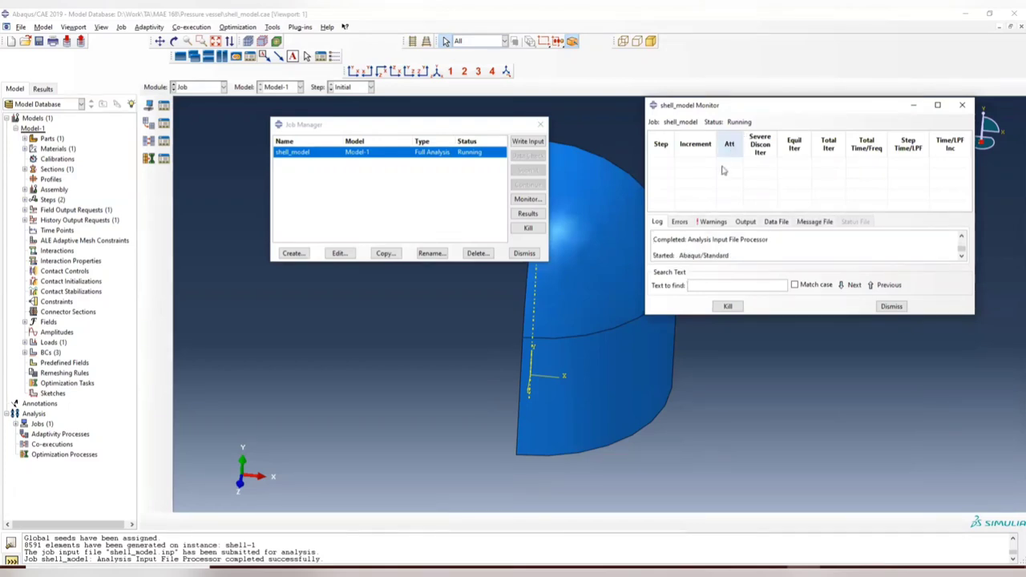
pyautogui.click(714, 222)
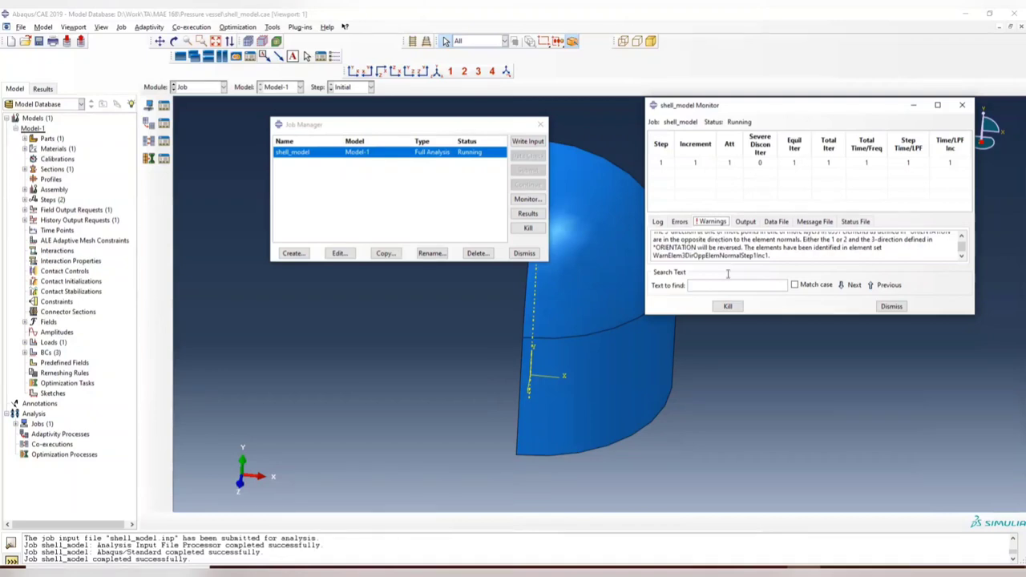
pyautogui.click(962, 105)
pyautogui.click(528, 214)
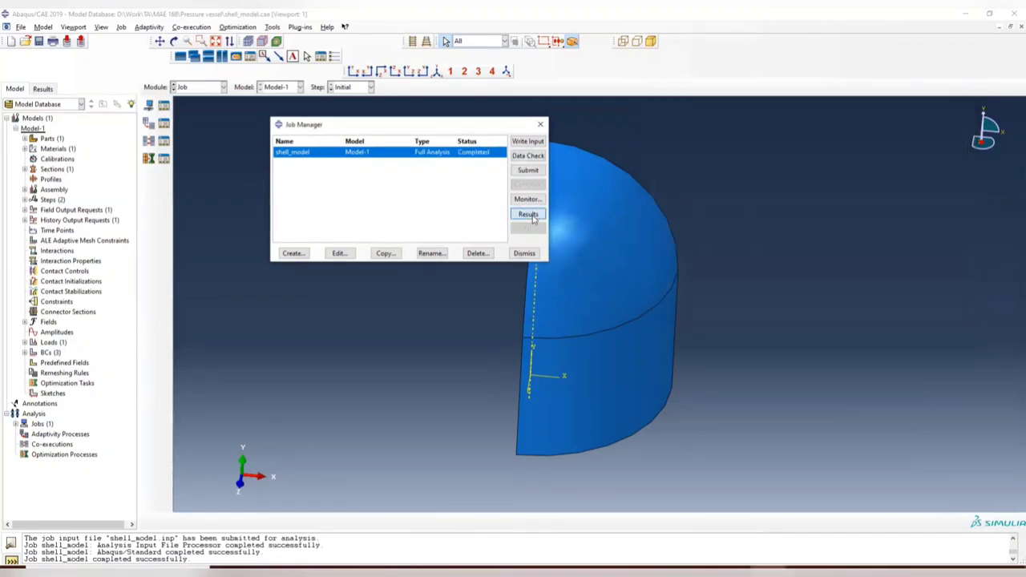